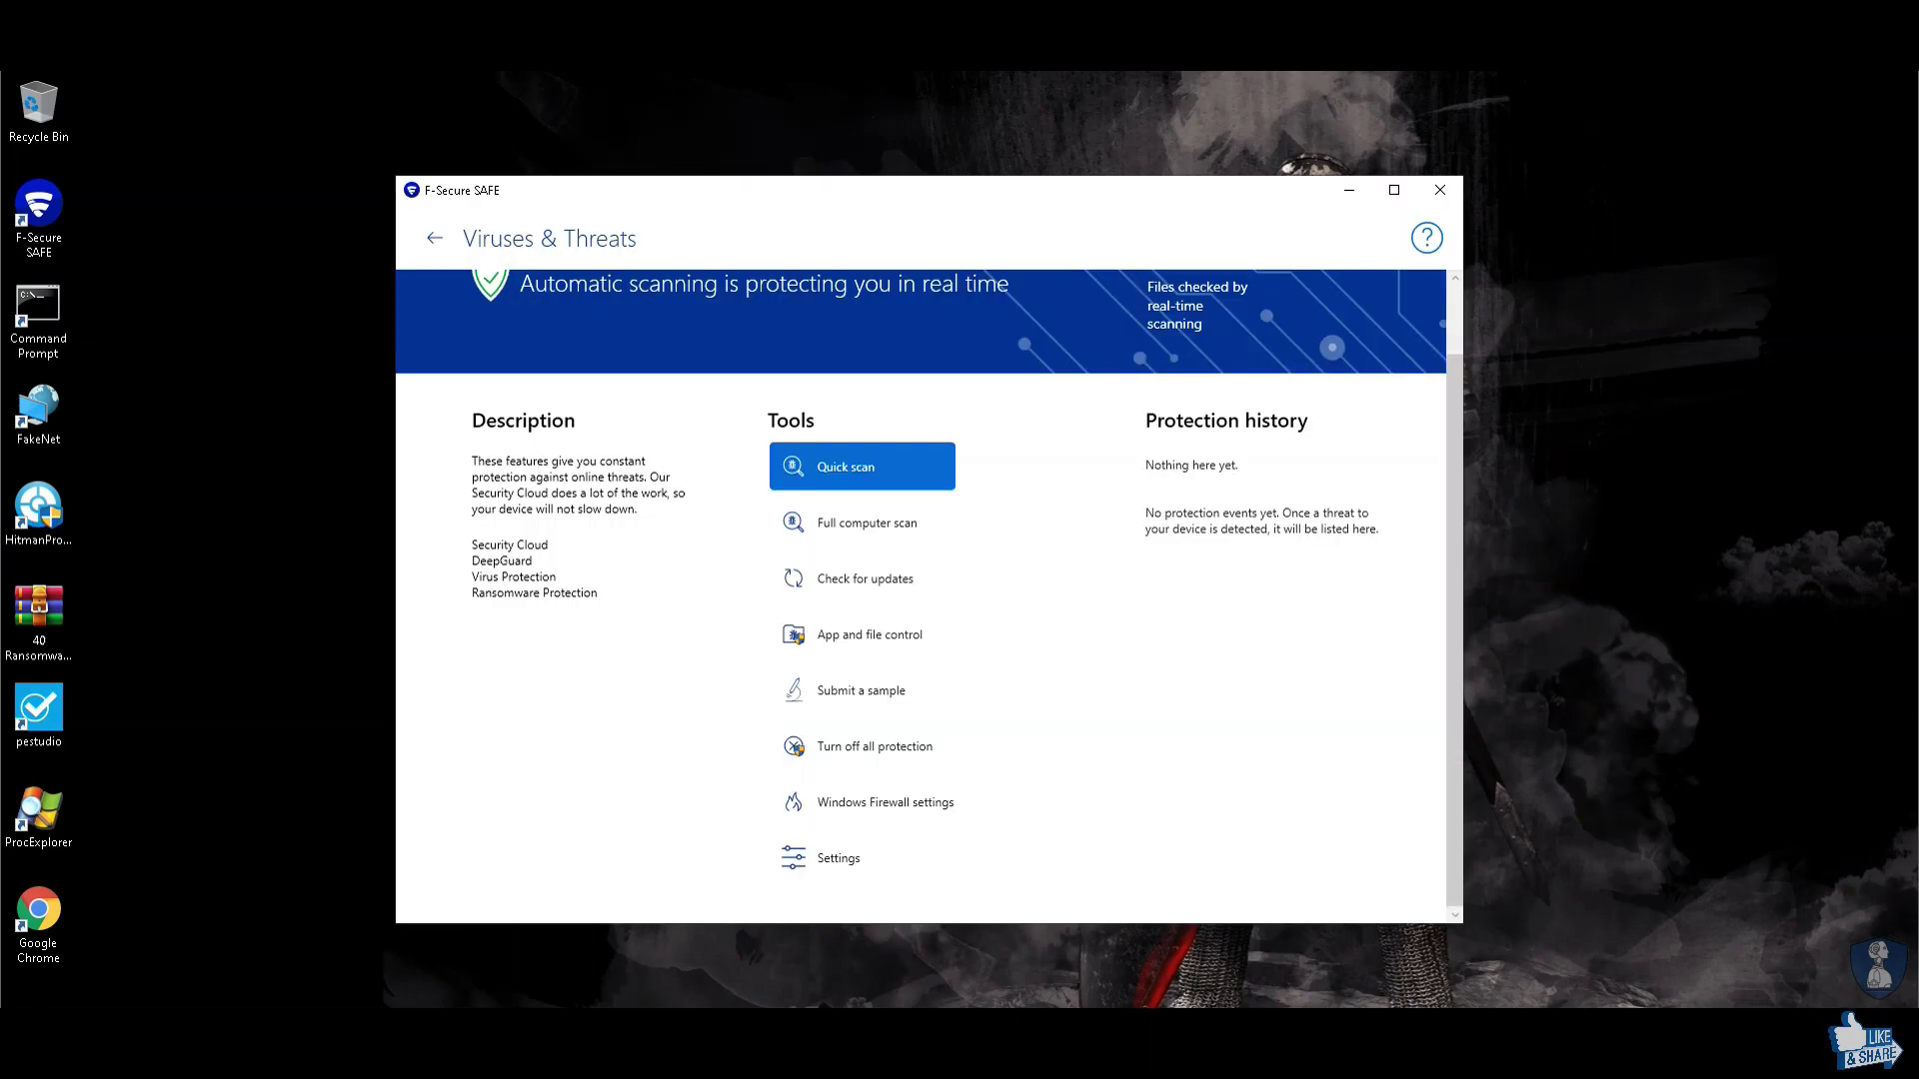
Step: Review the tools and protection history on the Viruses & Threats page and locate the ransomware samples archive on the desktop
{"action": "scroll", "coordinate": [1110, 710], "scroll_direction": "up", "scroll_amount": 1}
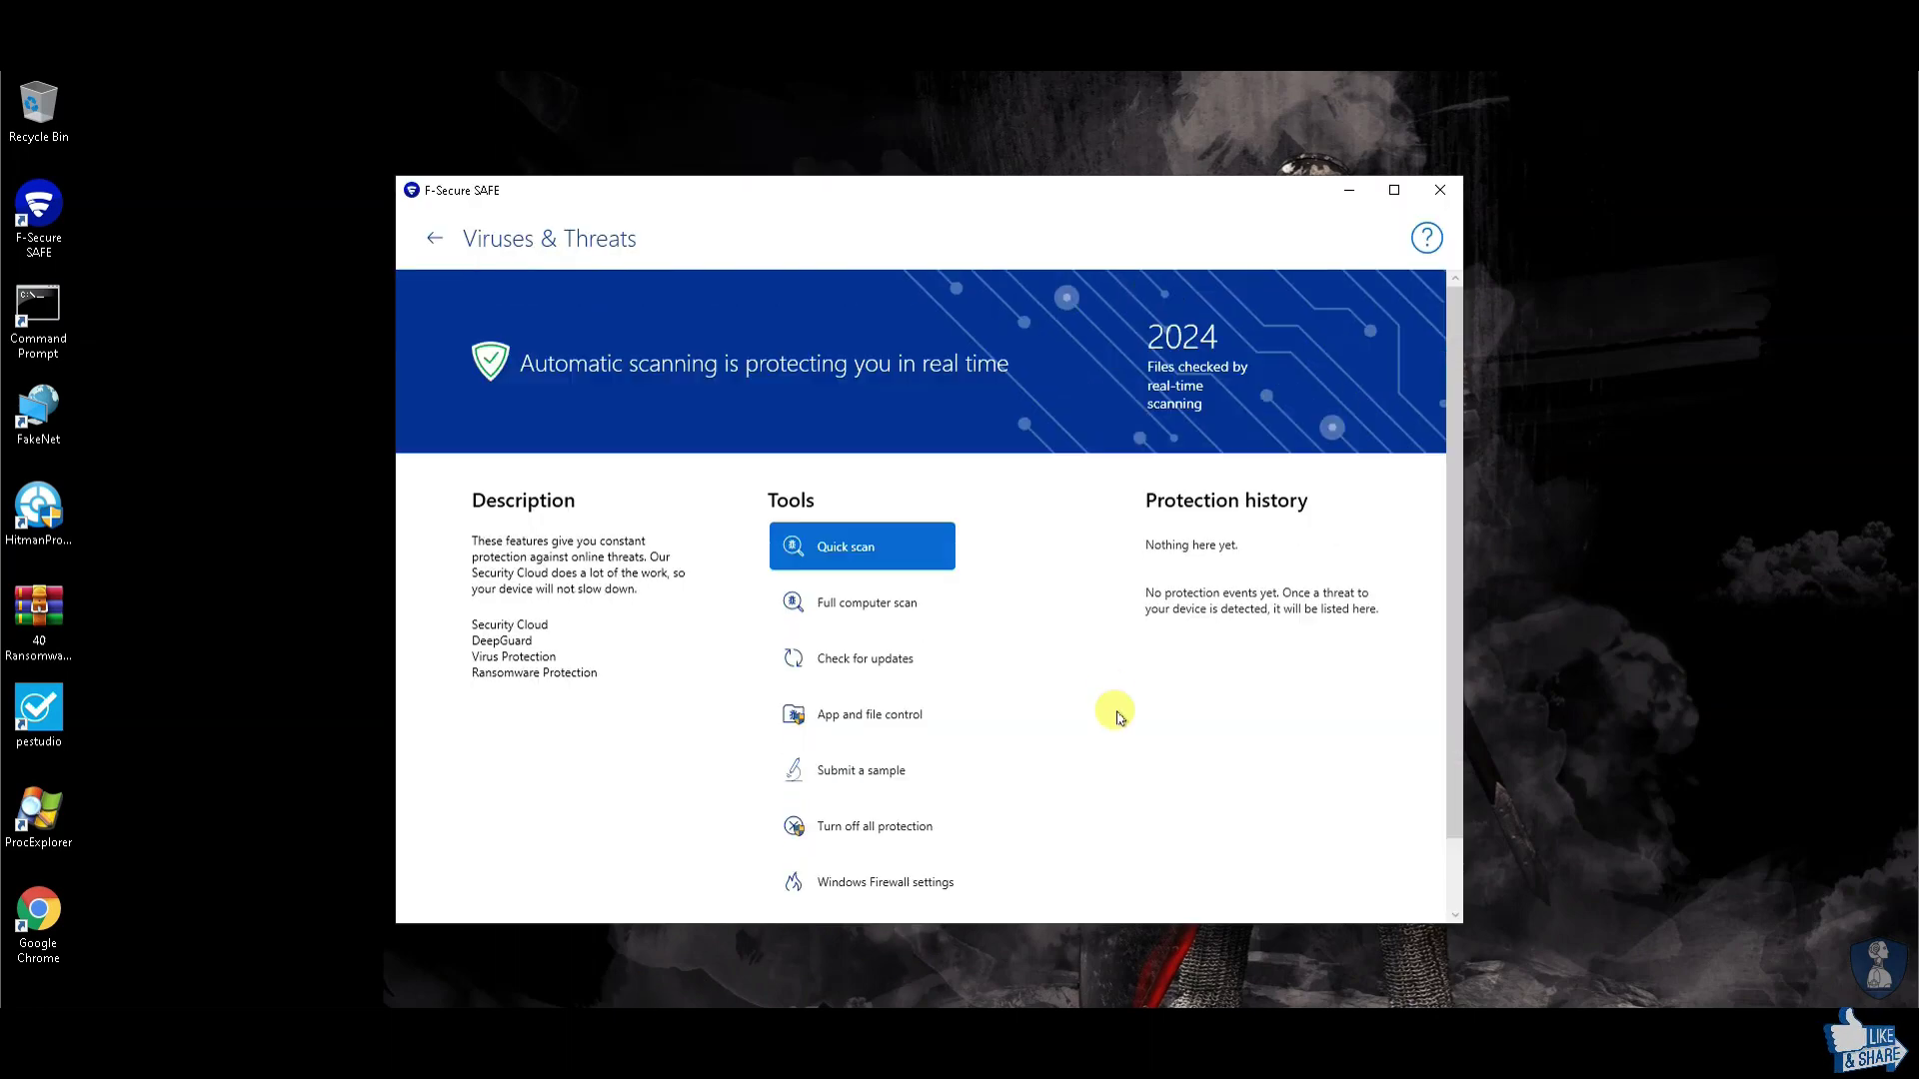
{"action": "scroll", "coordinate": [1095, 678], "scroll_direction": "up", "scroll_amount": 1}
{"action": "scroll", "coordinate": [1095, 680], "scroll_direction": "down", "scroll_amount": 1}
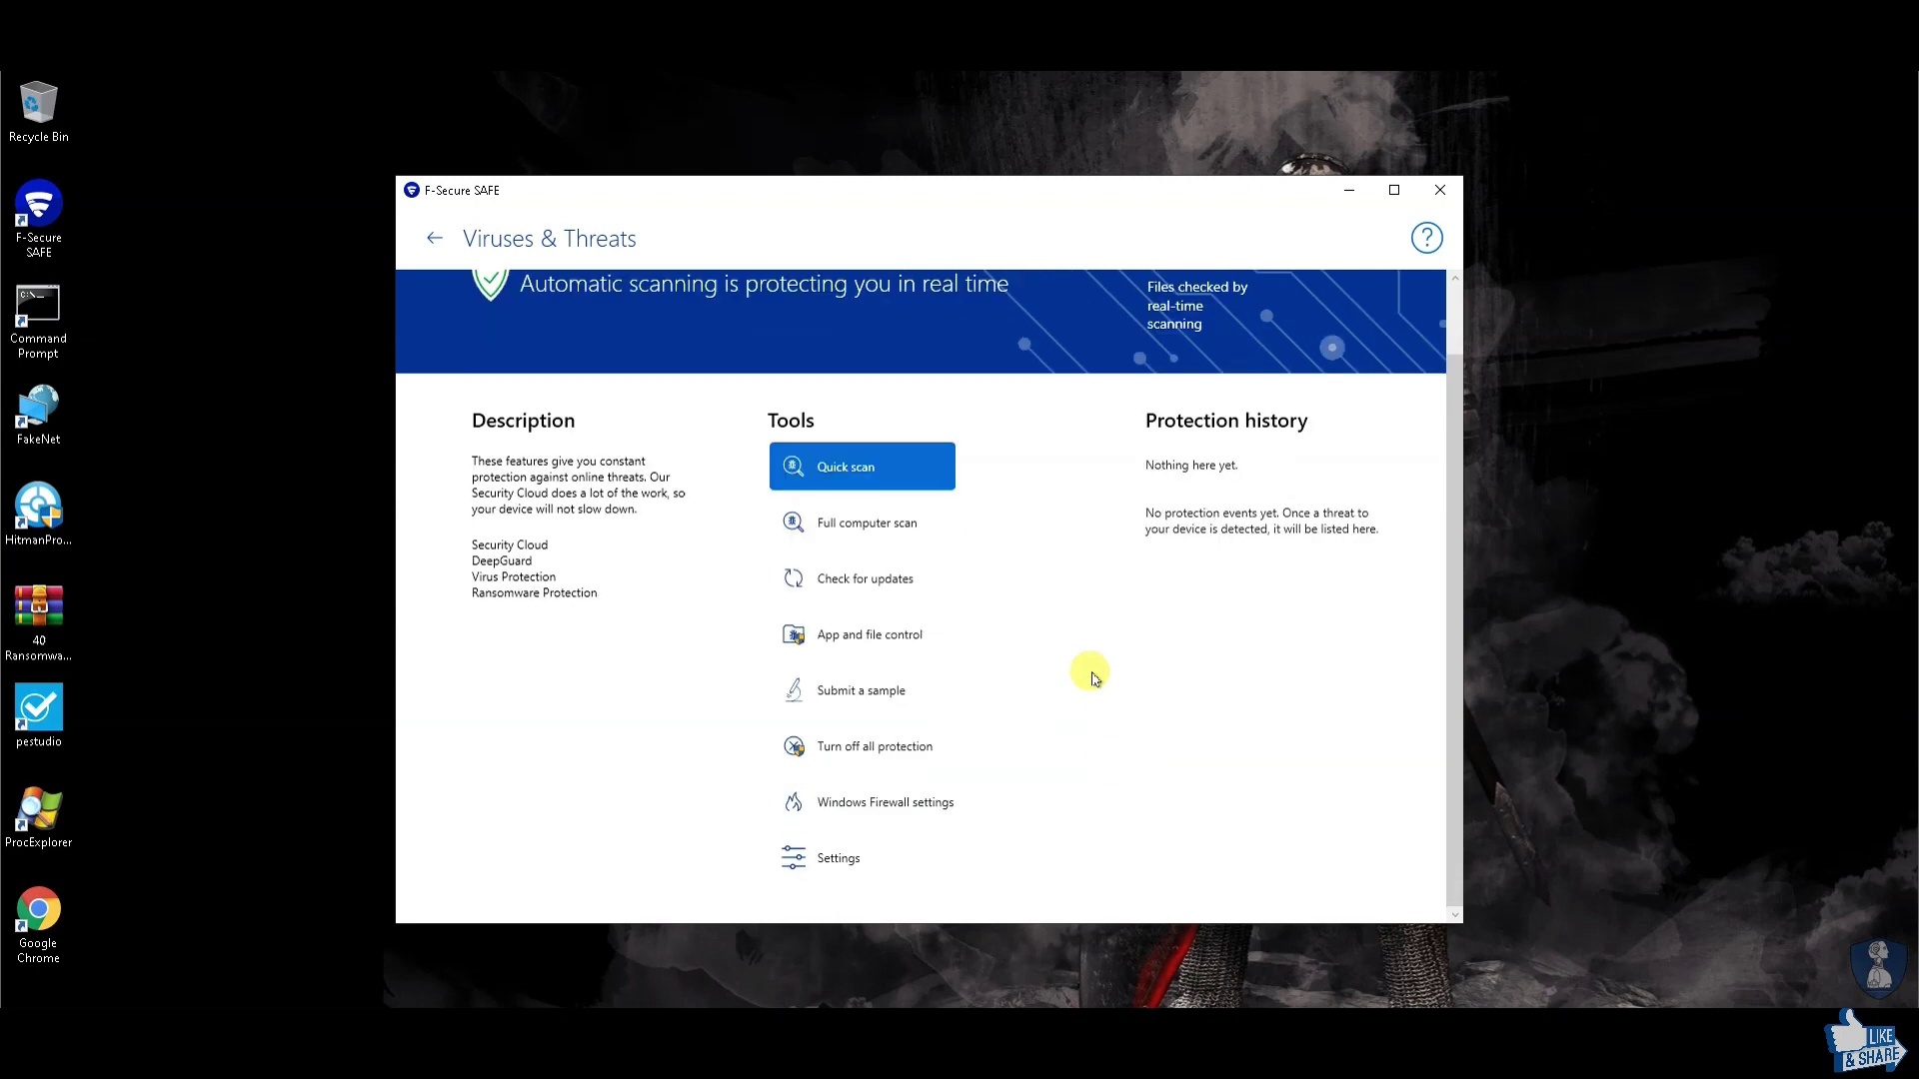
{"action": "left_click", "coordinate": [20, 657]}
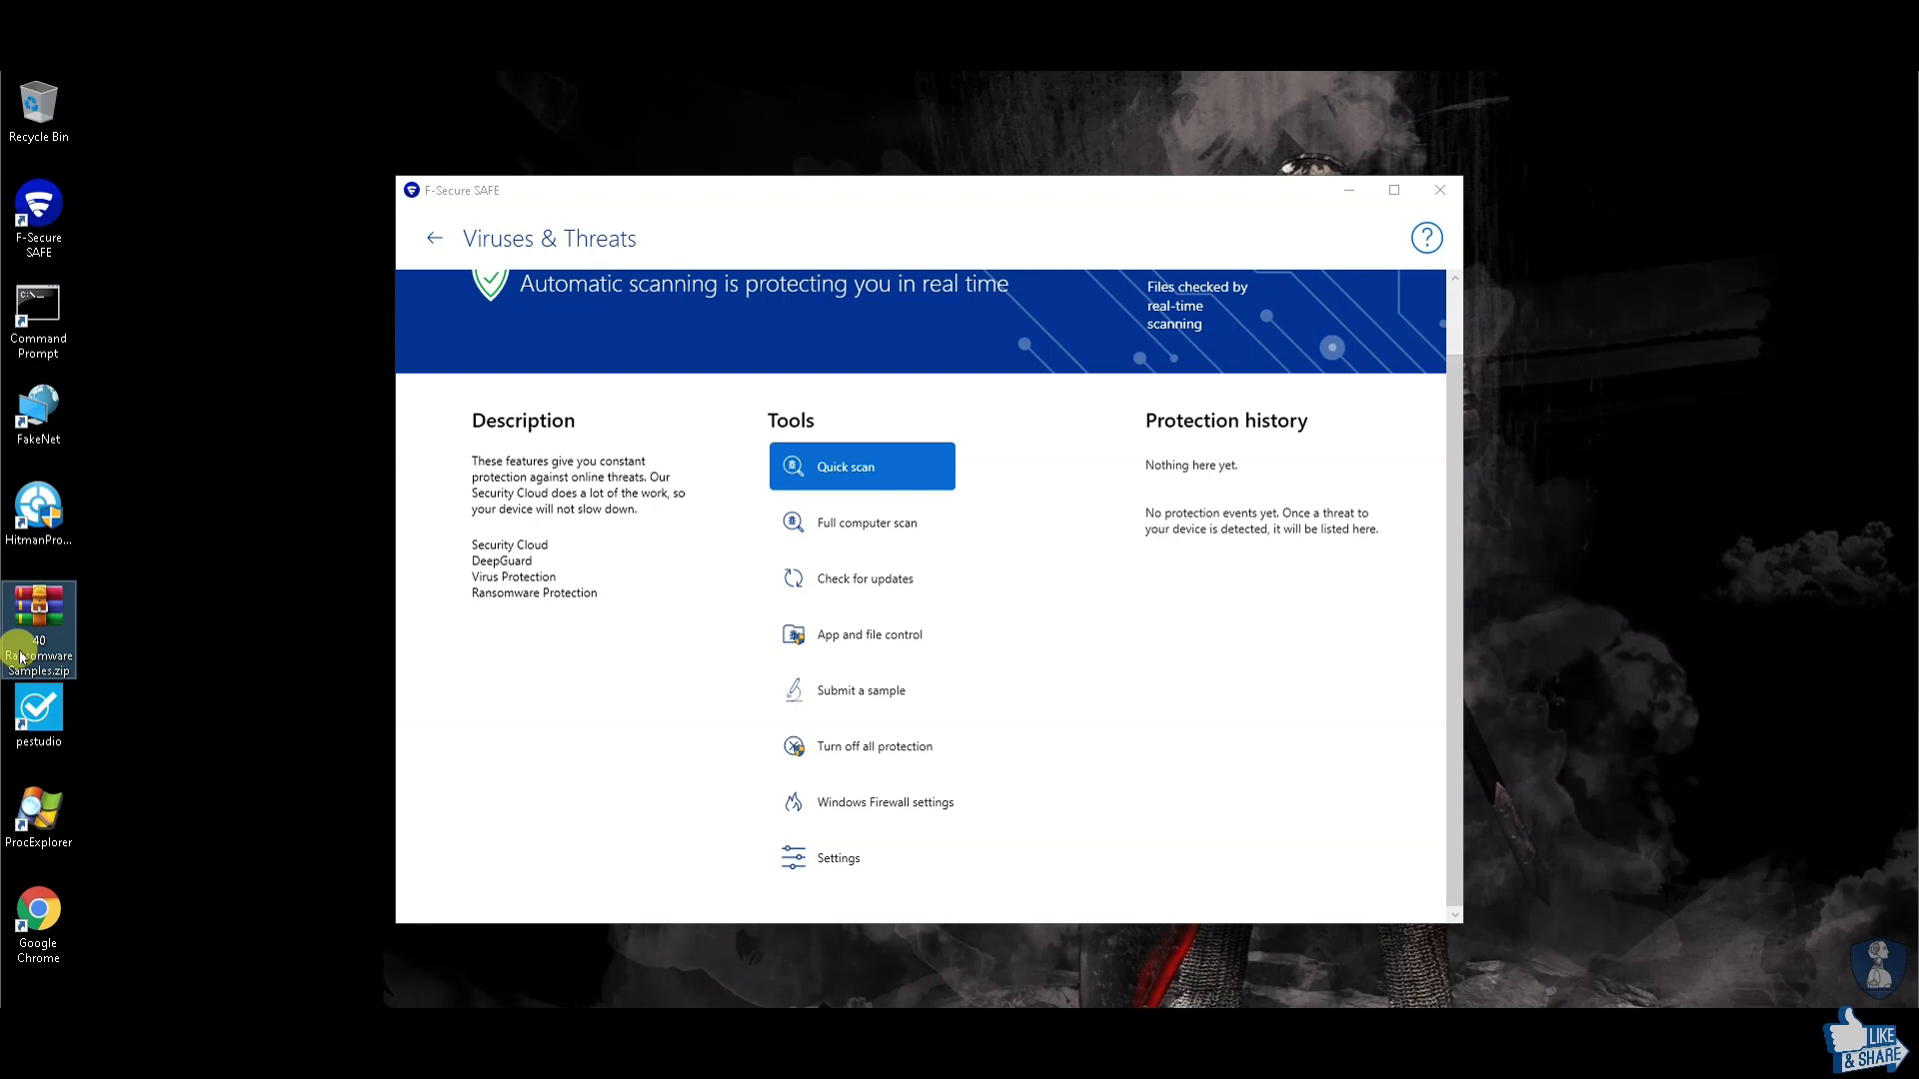
{"action": "left_click", "coordinate": [1142, 597]}
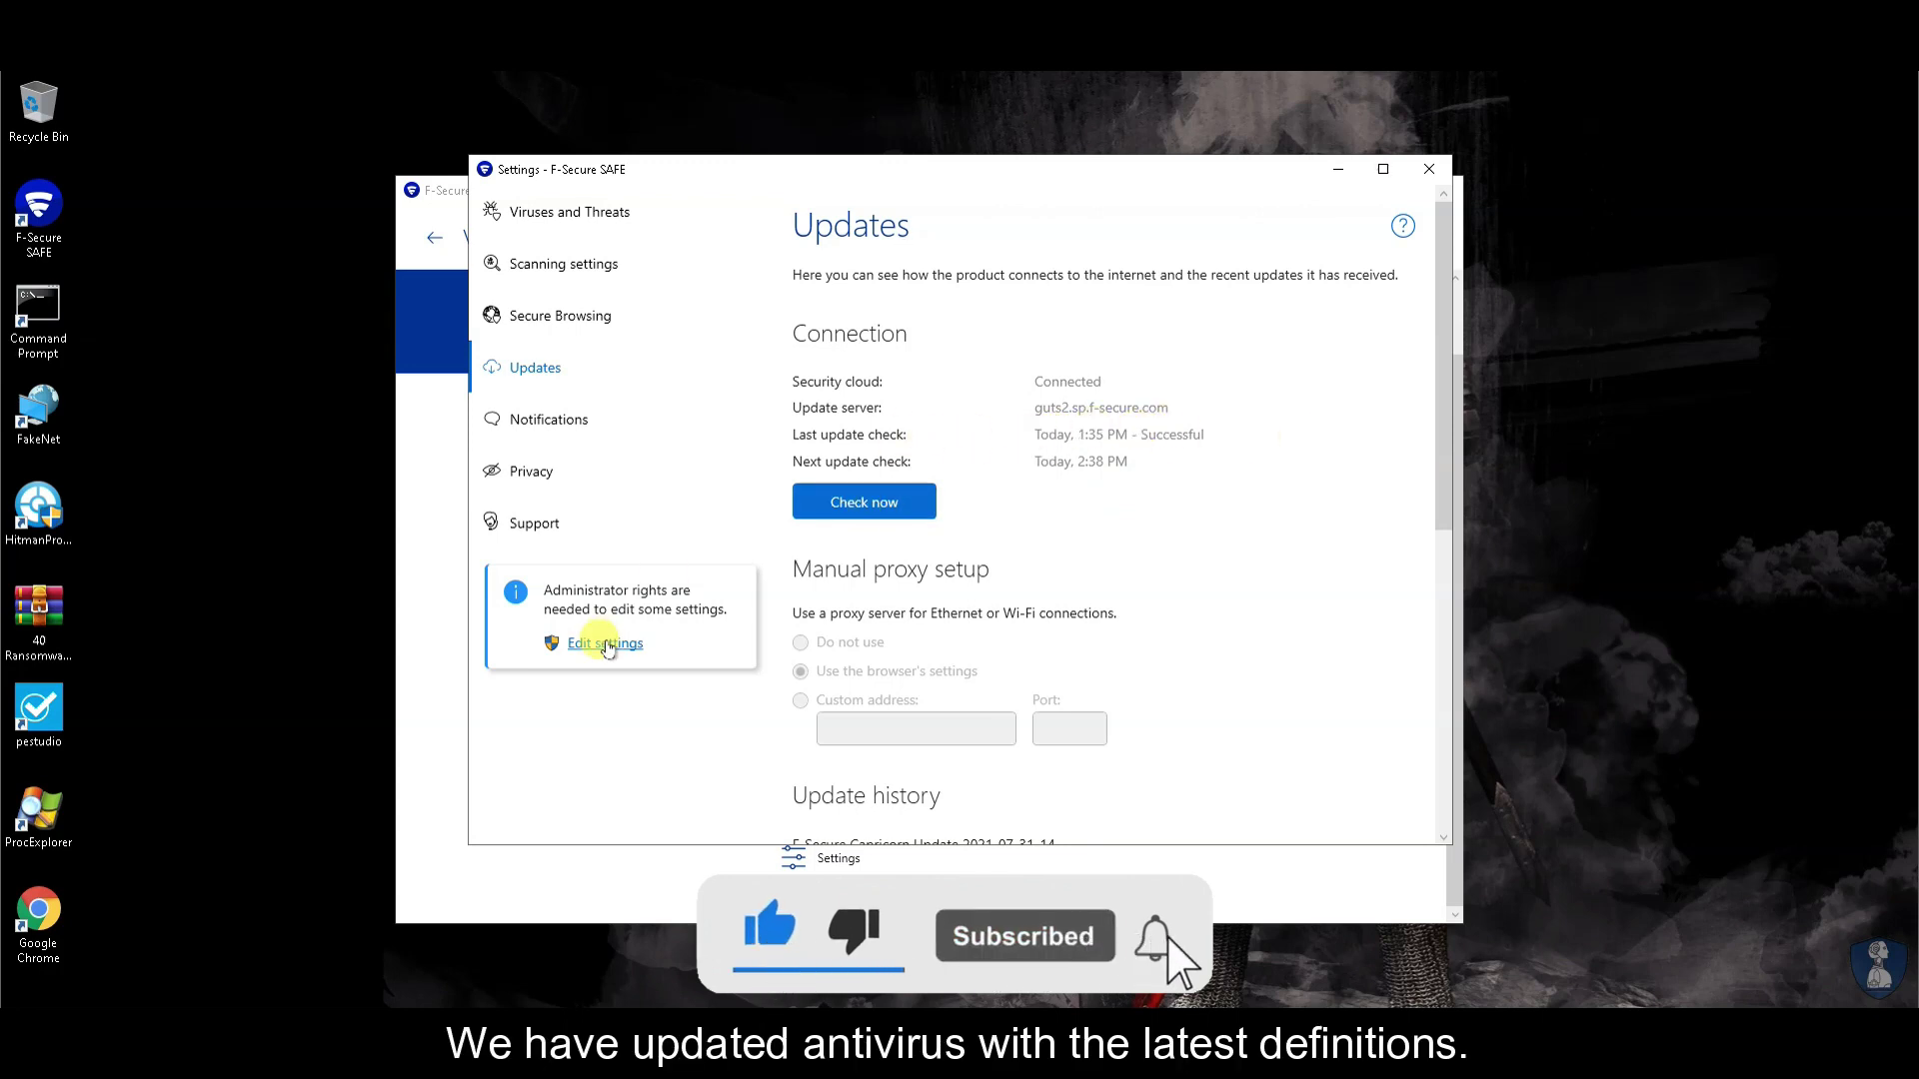
Step: Unlock the antivirus settings for editing with administrator rights and show the Viruses and Threats settings
{"action": "left_click", "coordinate": [607, 644]}
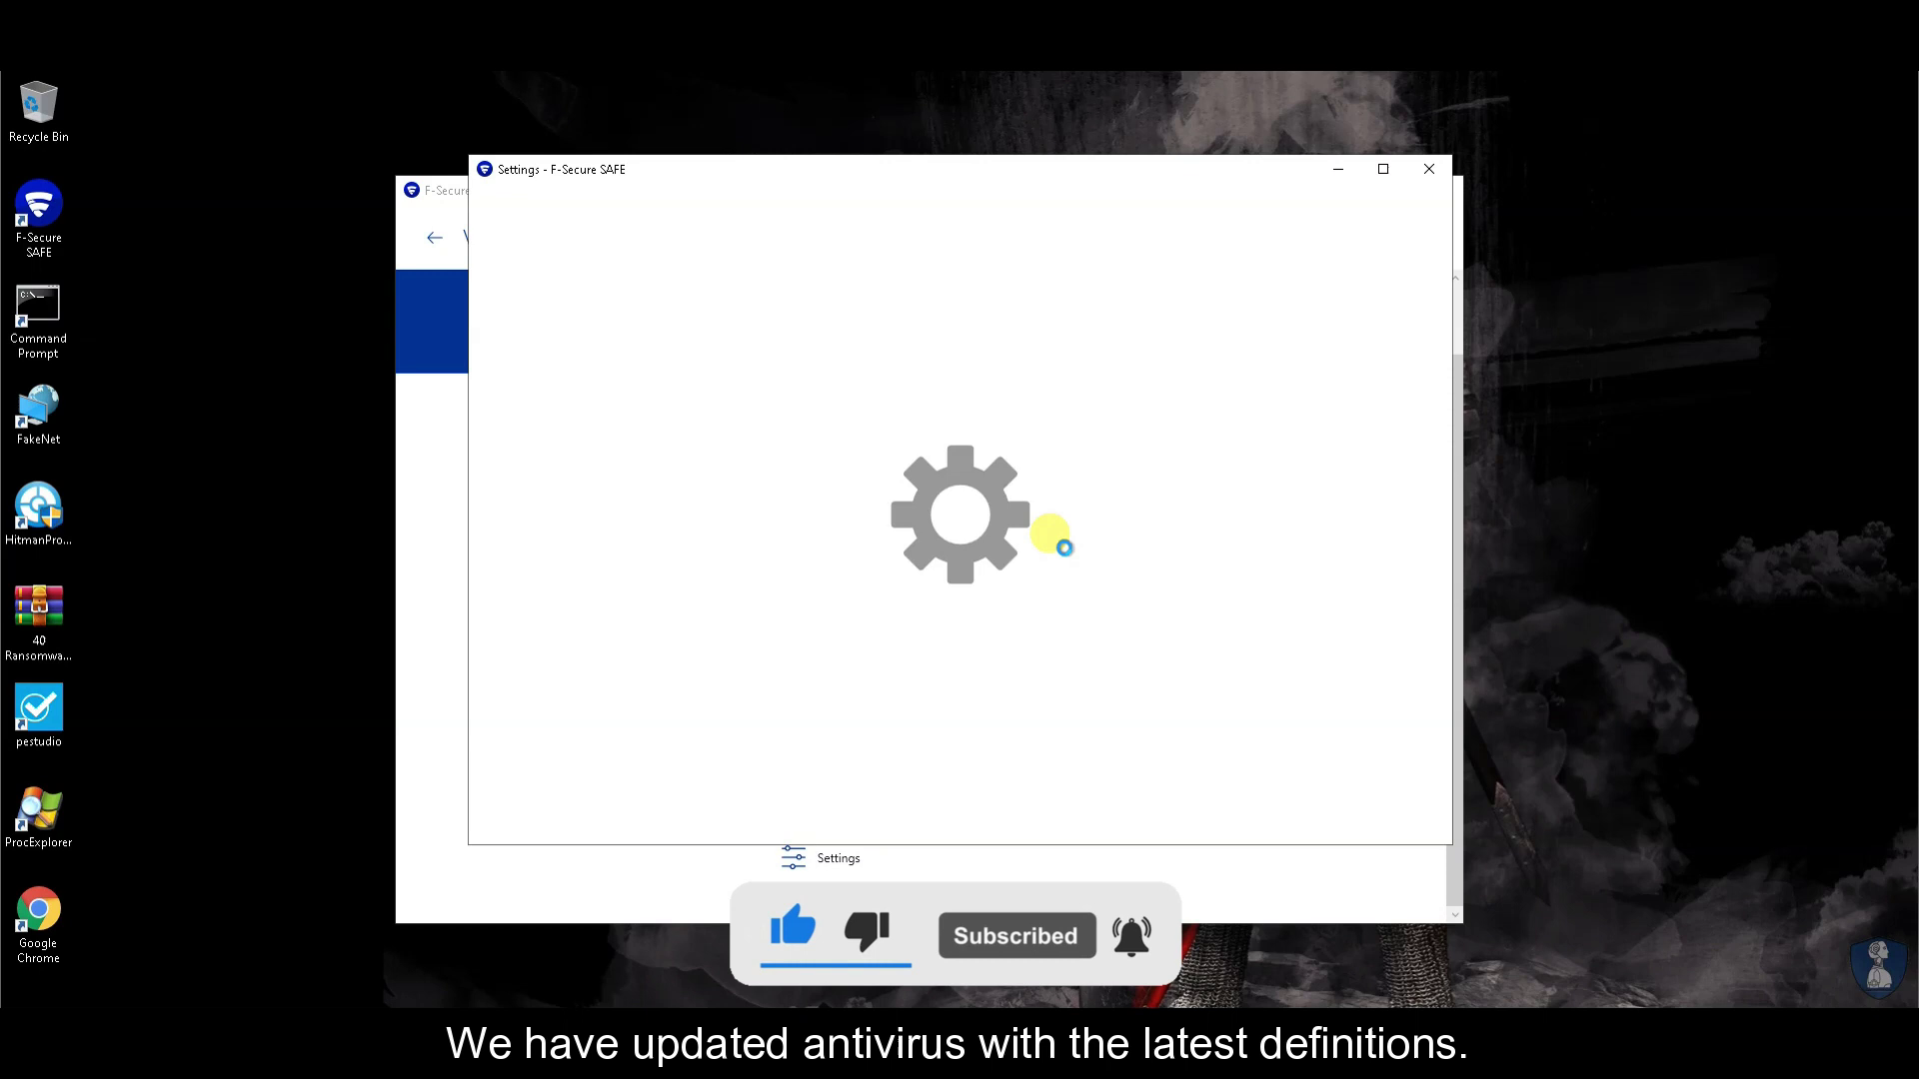
{"action": "left_click", "coordinate": [784, 502]}
{"action": "left_click", "coordinate": [560, 210]}
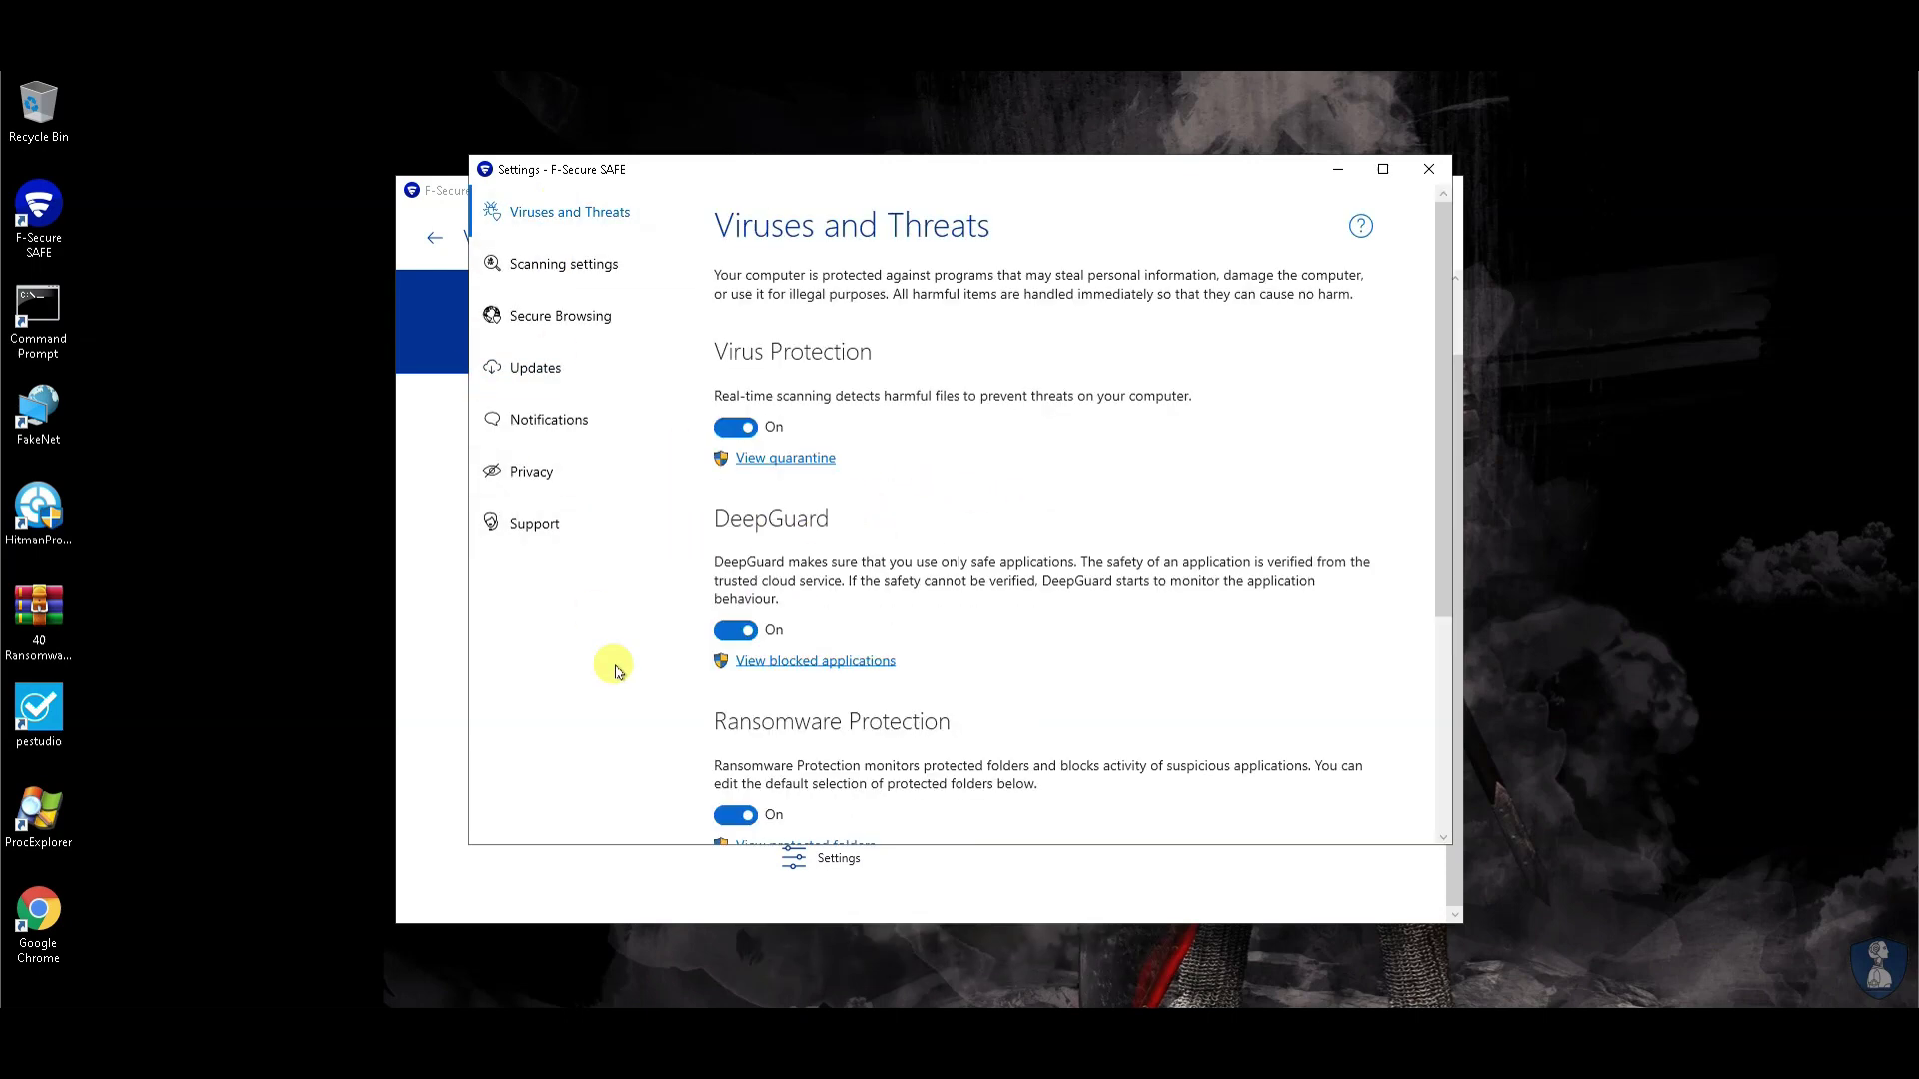
Step: Review the list of folders covered by Ransomware Protection, including Documents, and close it
{"action": "scroll", "coordinate": [867, 562], "scroll_direction": "down", "scroll_amount": 2}
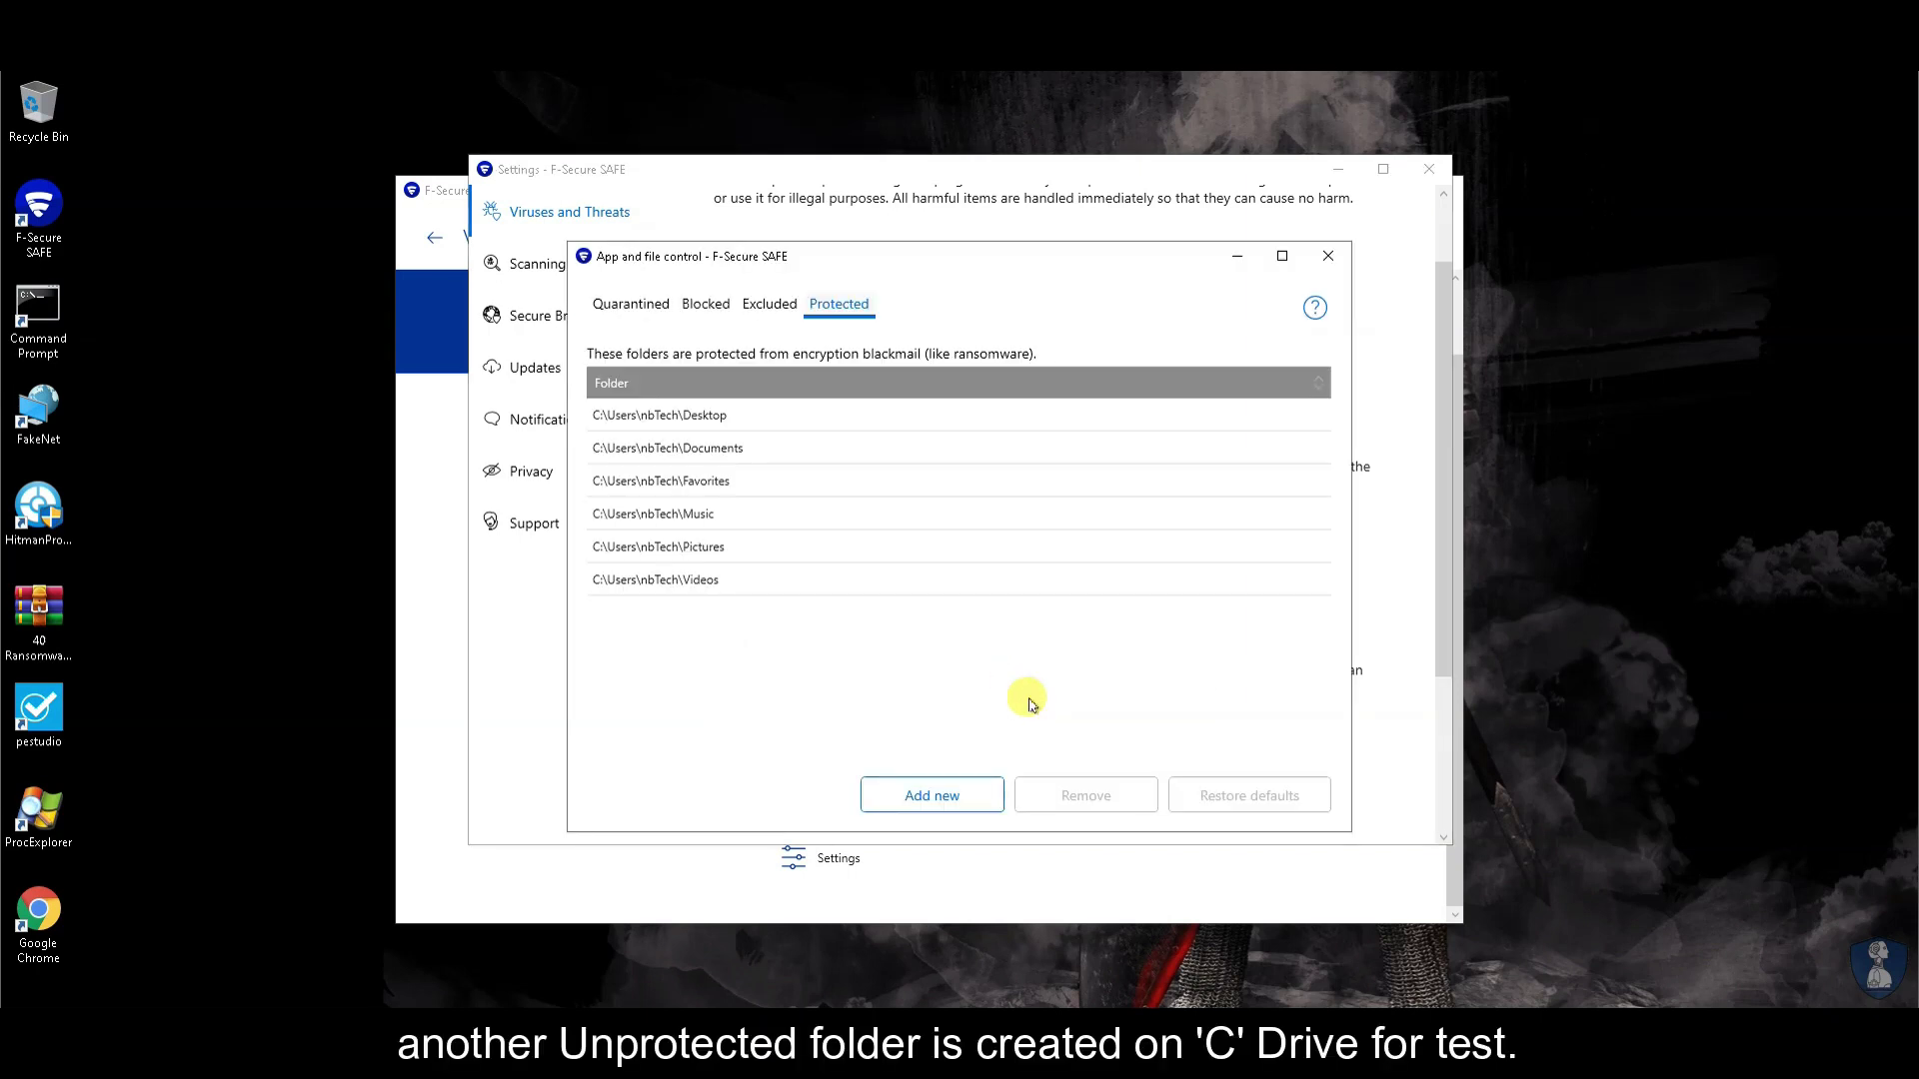
{"action": "left_click_drag", "start_coordinate": [836, 428], "coordinate": [760, 570]}
{"action": "left_click", "coordinate": [775, 447]}
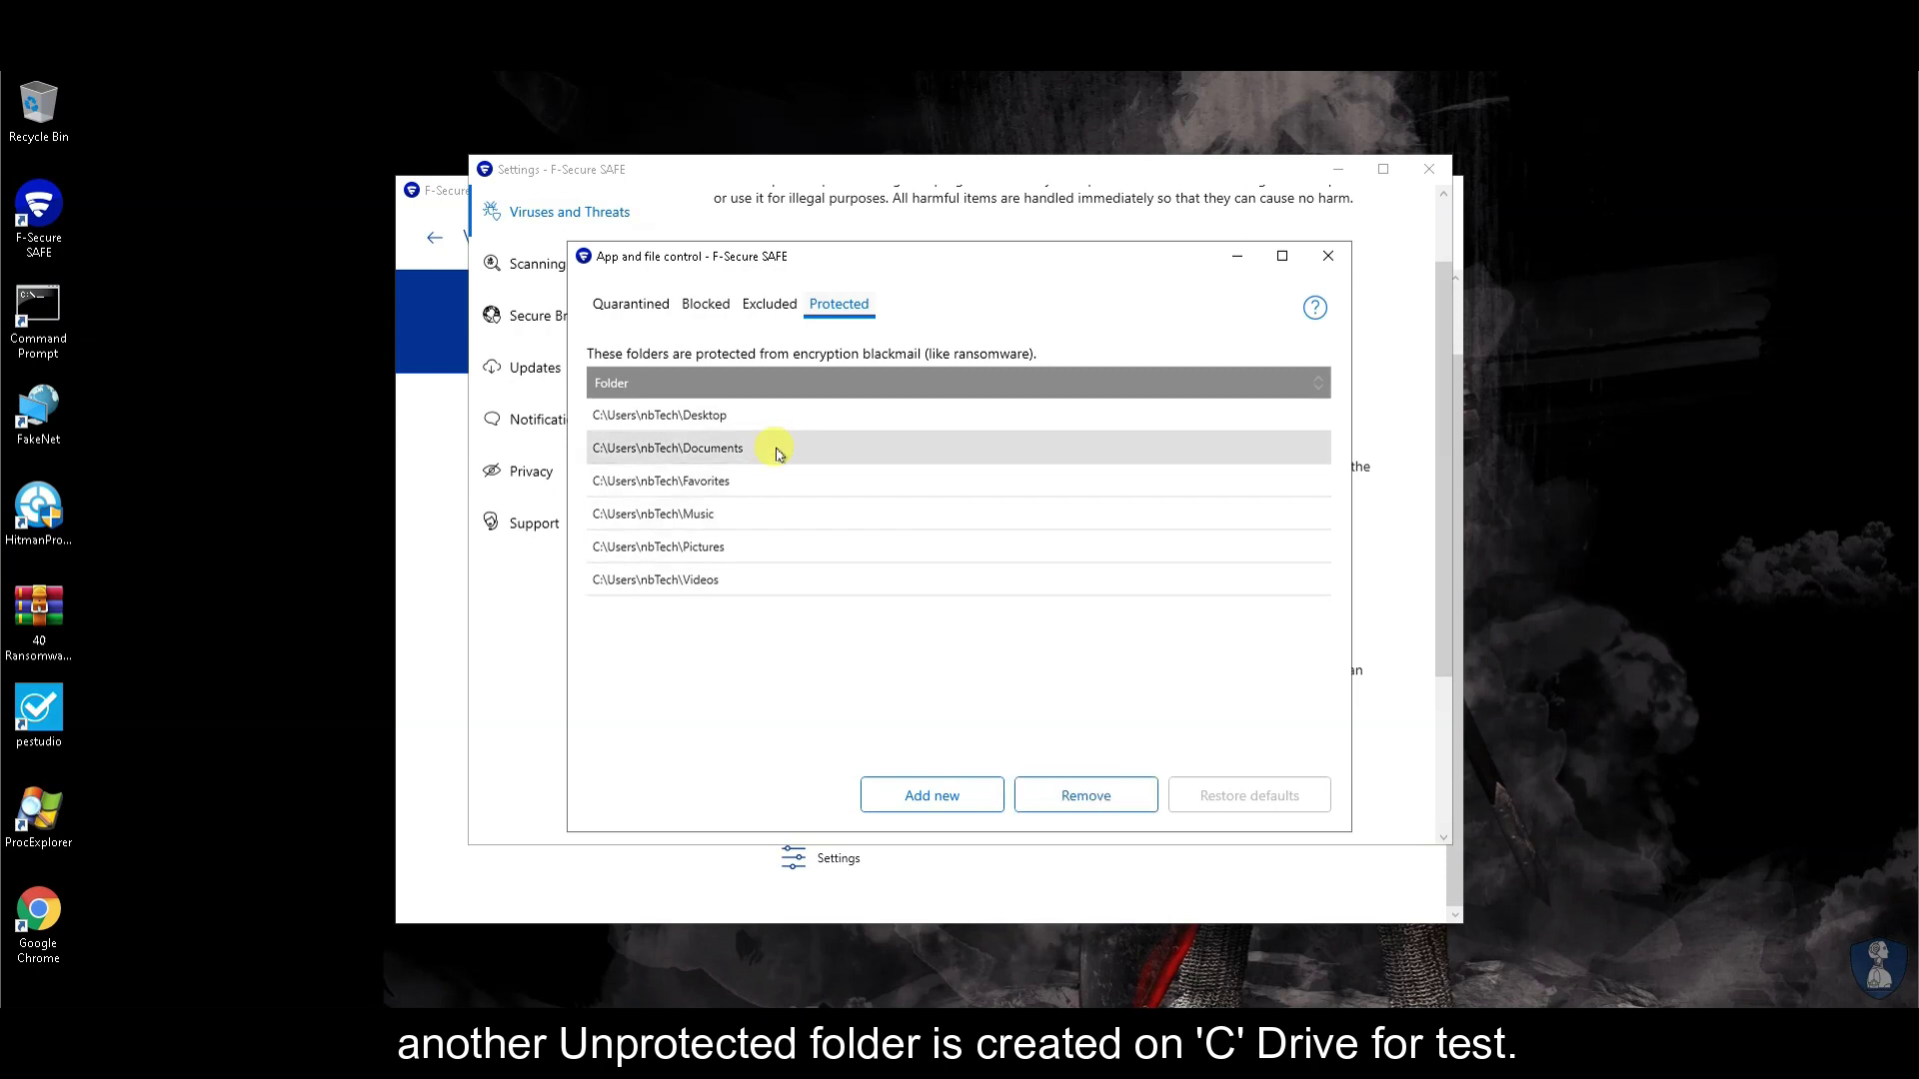
{"action": "left_click", "coordinate": [1328, 256]}
Step: Examine the remaining Viruses and Threats options, the Scanning settings and the Secure Browsing settings
{"action": "scroll", "coordinate": [965, 614], "scroll_direction": "down", "scroll_amount": 3}
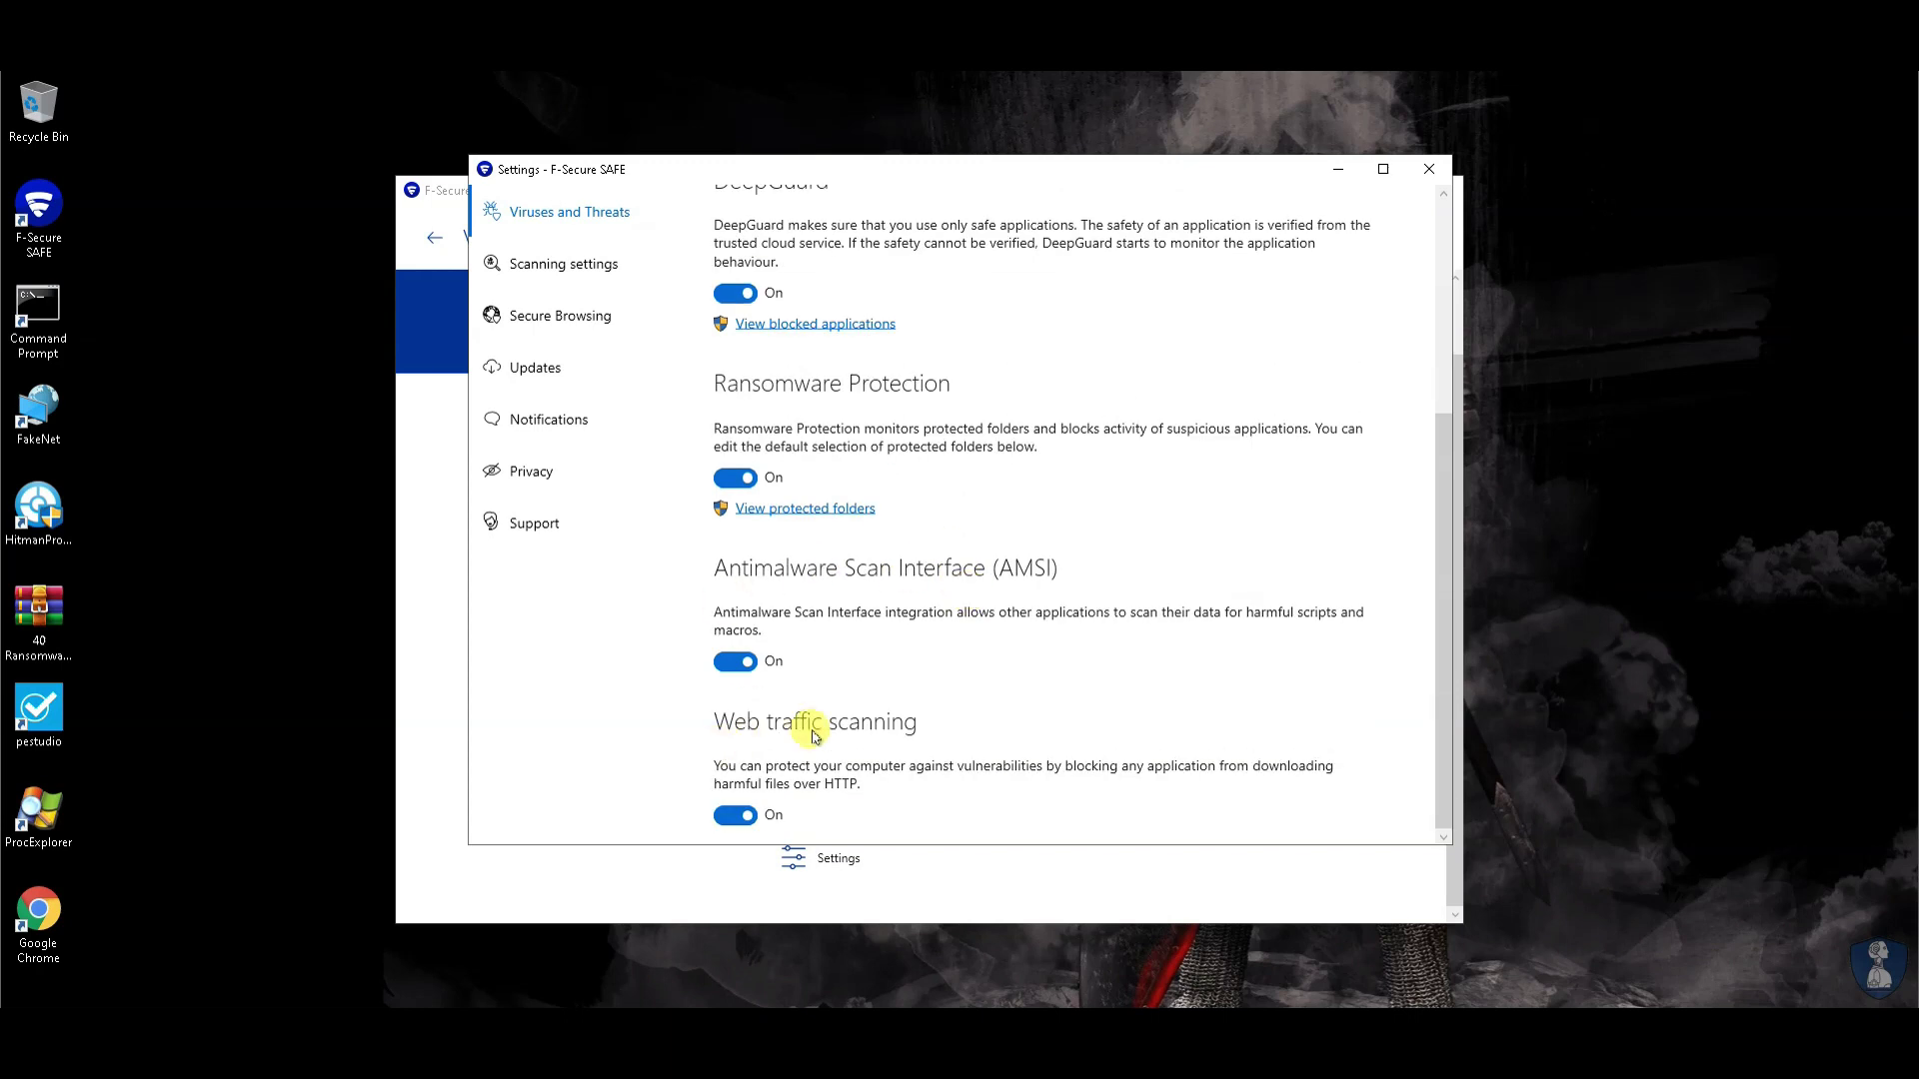
{"action": "scroll", "coordinate": [988, 598], "scroll_direction": "up", "scroll_amount": 3}
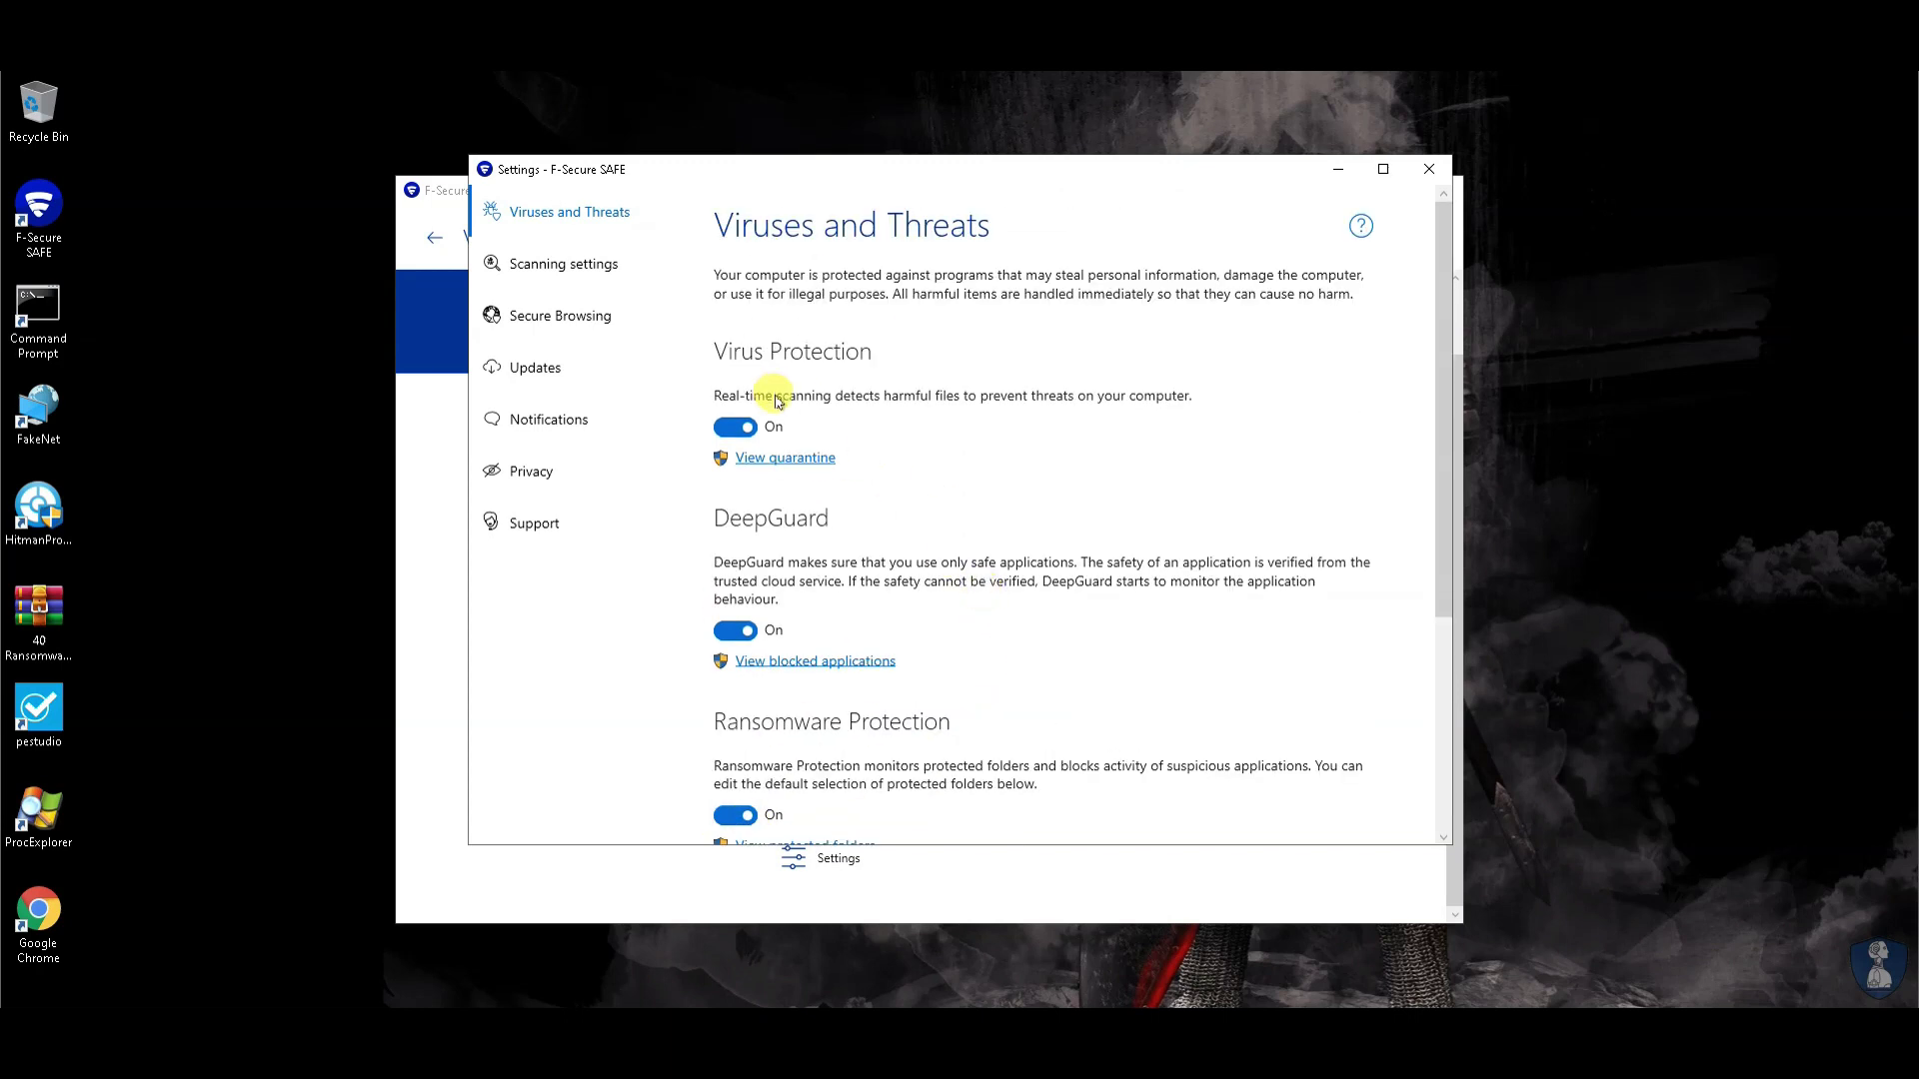
{"action": "left_click", "coordinate": [586, 266]}
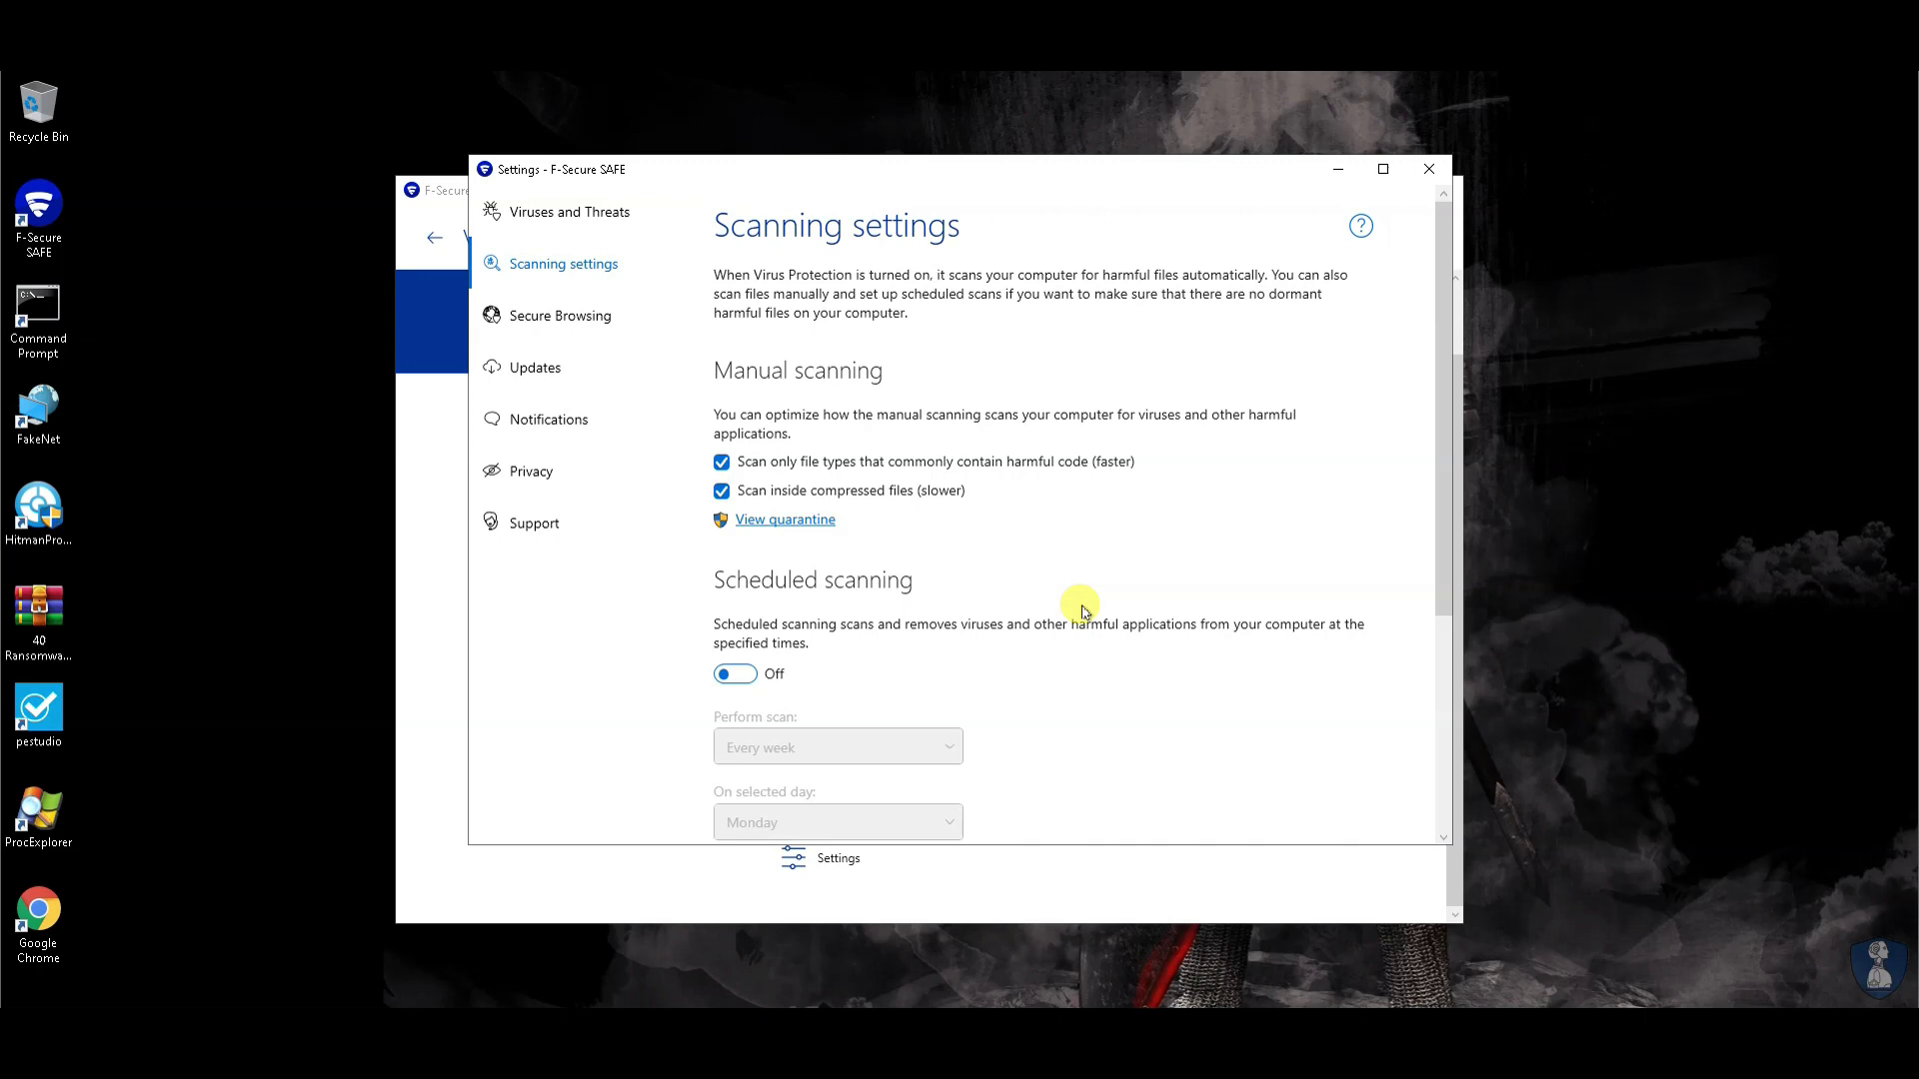
{"action": "scroll", "coordinate": [1082, 611], "scroll_direction": "down", "scroll_amount": 4}
{"action": "scroll", "coordinate": [1080, 607], "scroll_direction": "up", "scroll_amount": 4}
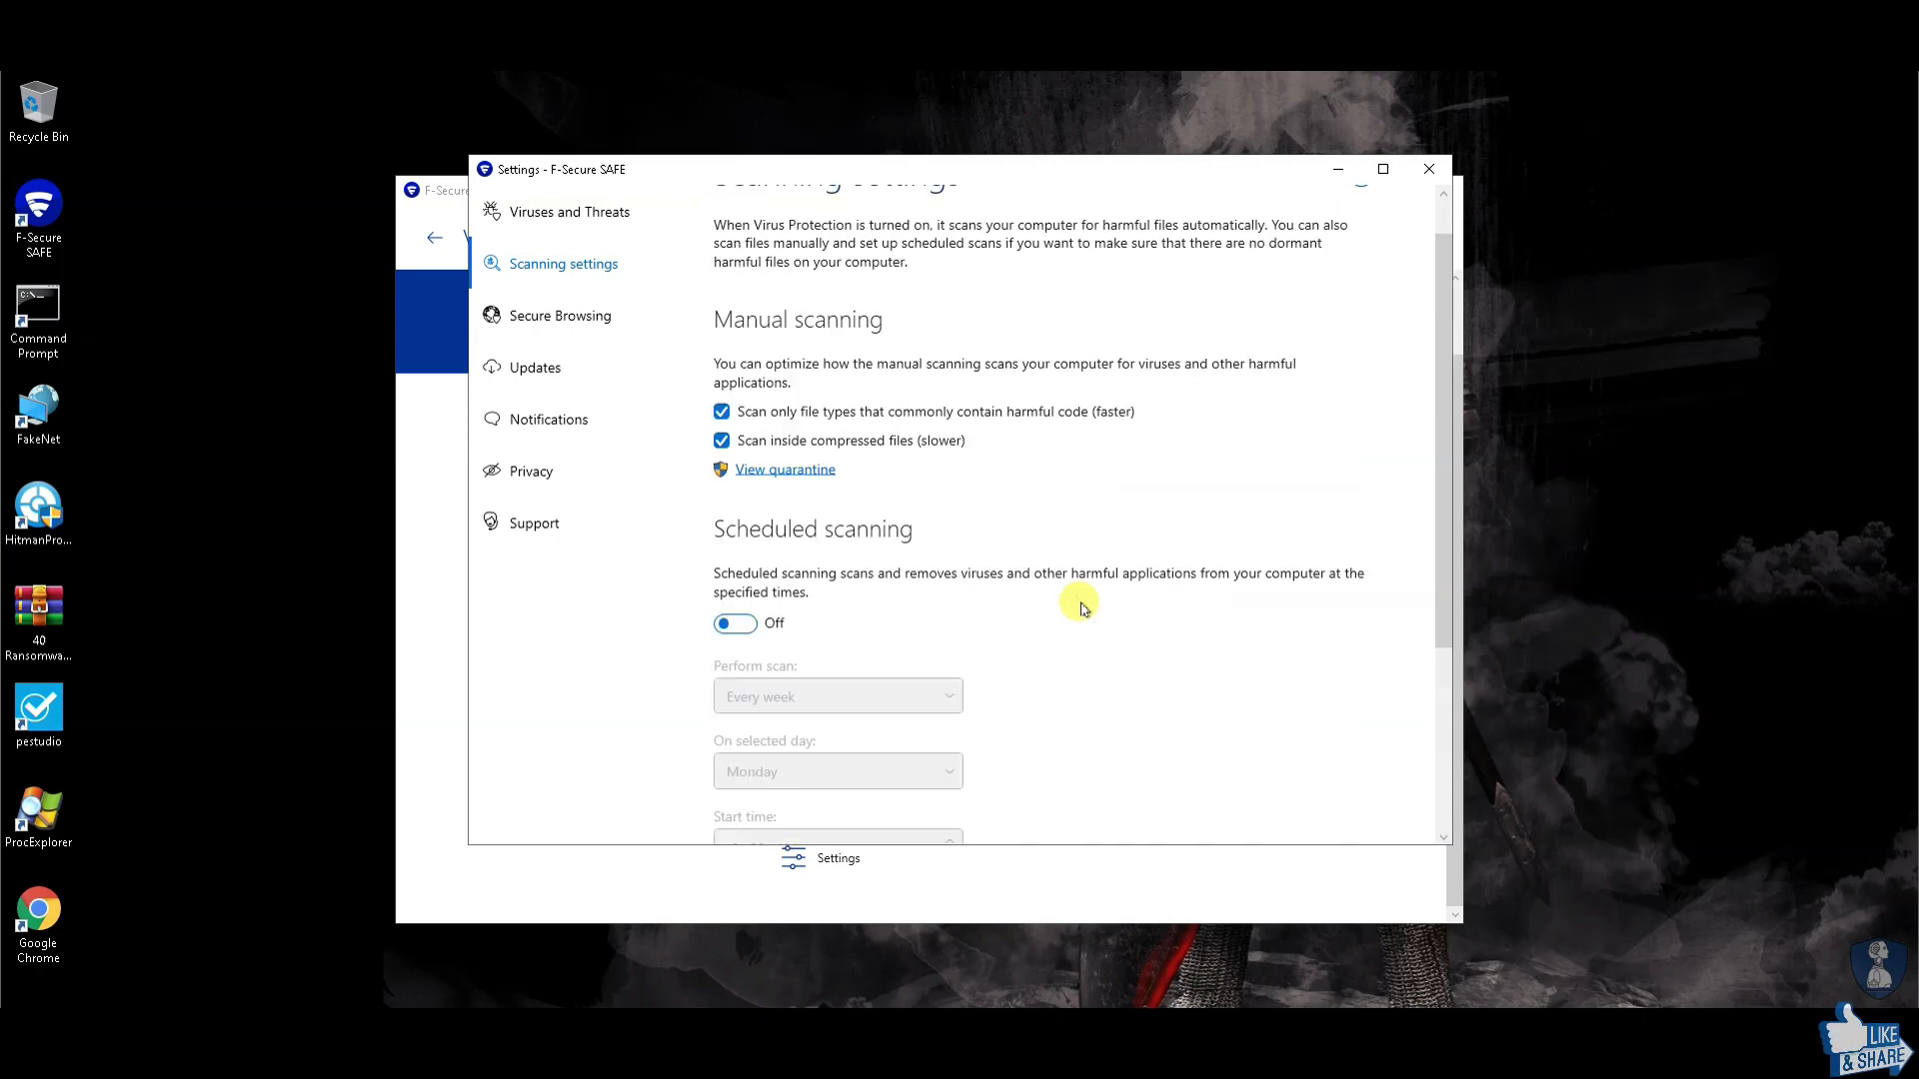
{"action": "left_click", "coordinate": [602, 320]}
{"action": "scroll", "coordinate": [1095, 660], "scroll_direction": "down", "scroll_amount": 4}
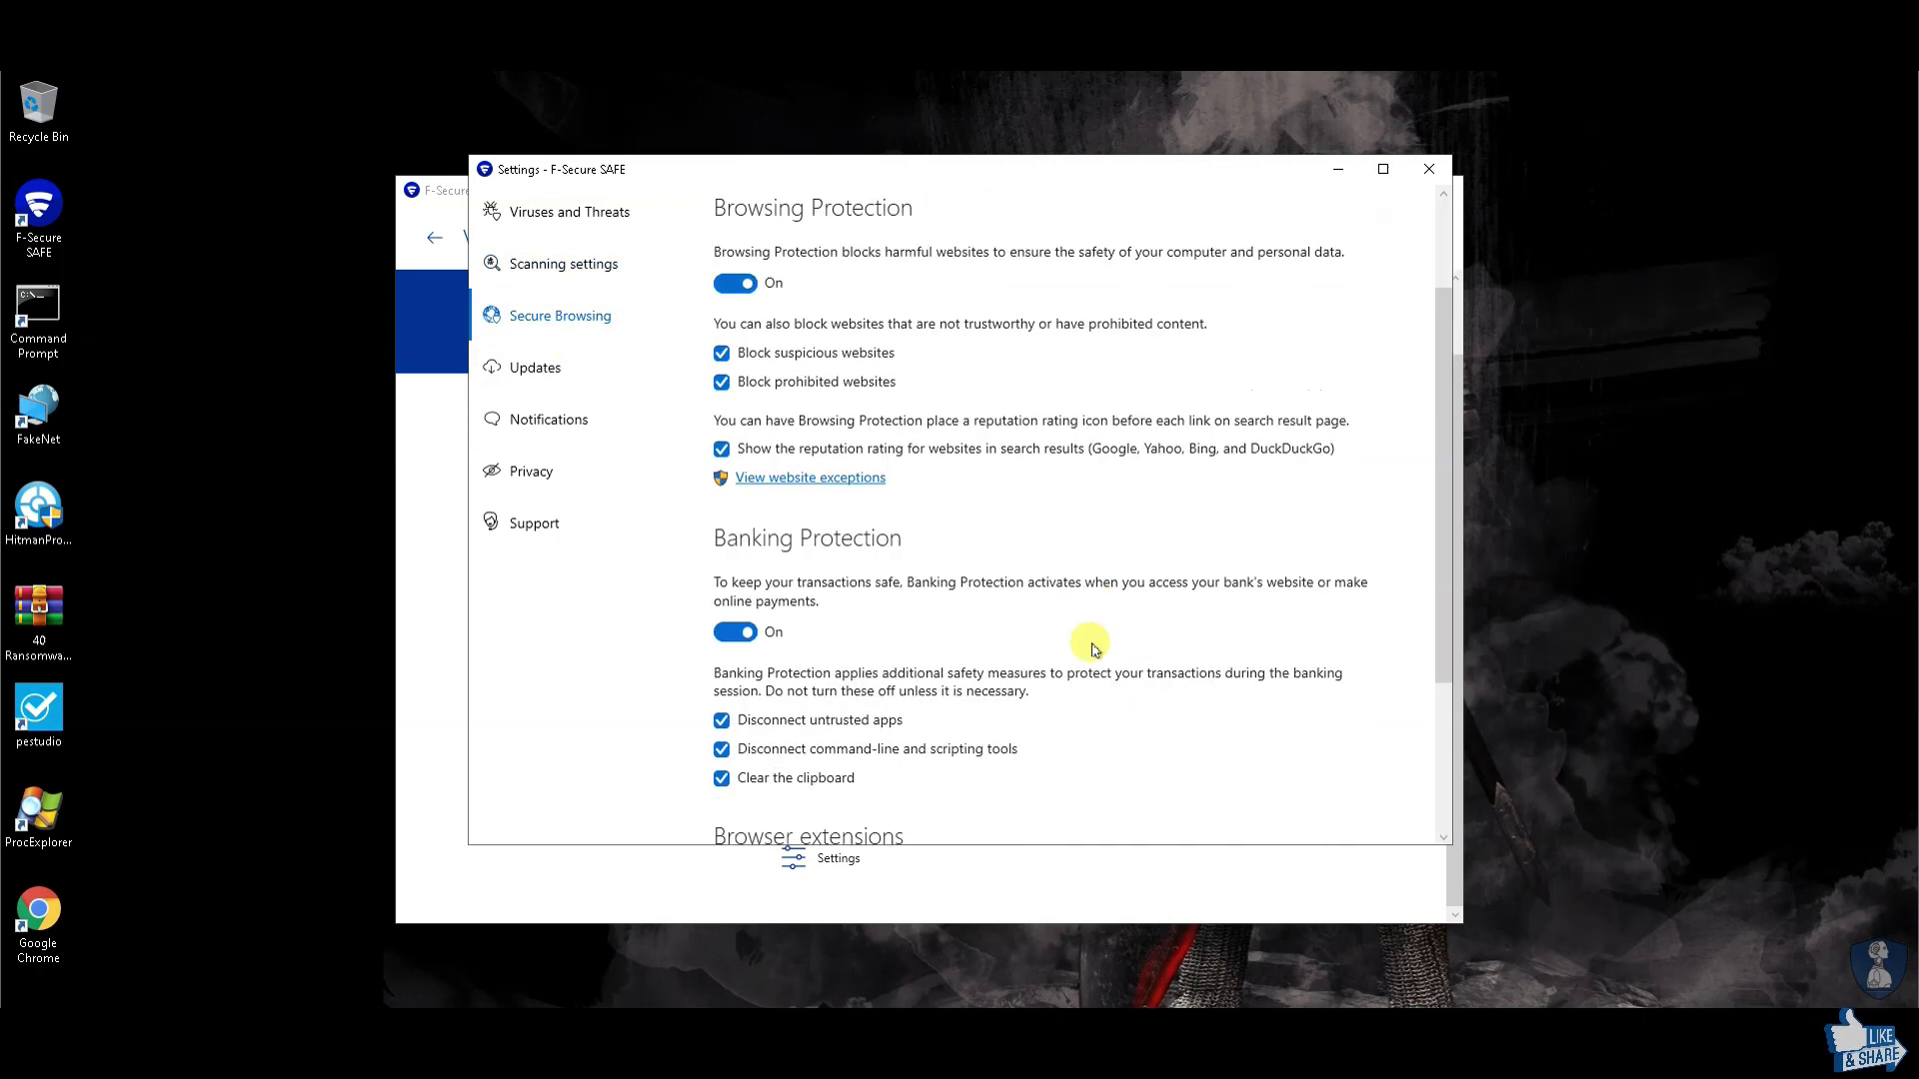
{"action": "scroll", "coordinate": [1093, 650], "scroll_direction": "up", "scroll_amount": 4}
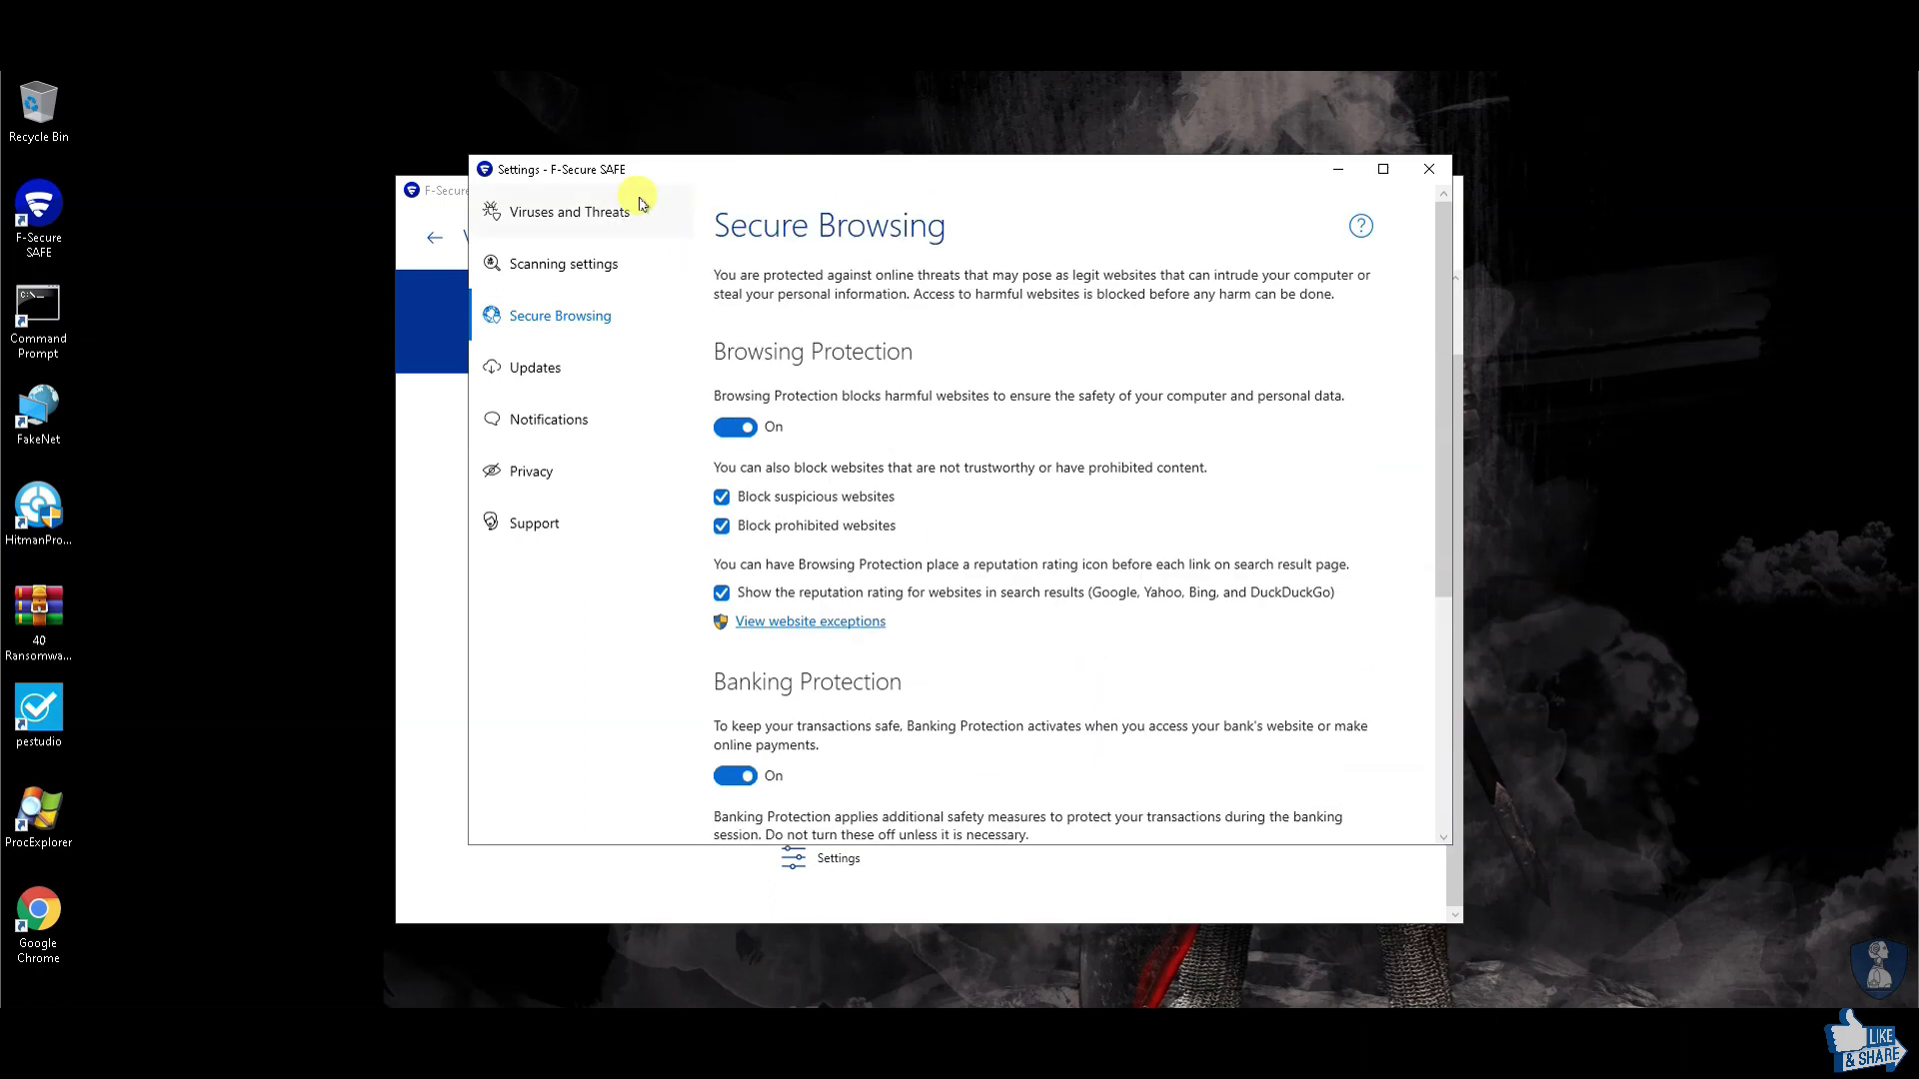
Step: Check the quarantined items list from the Viruses and Threats settings, and close the settings
{"action": "left_click", "coordinate": [598, 205]}
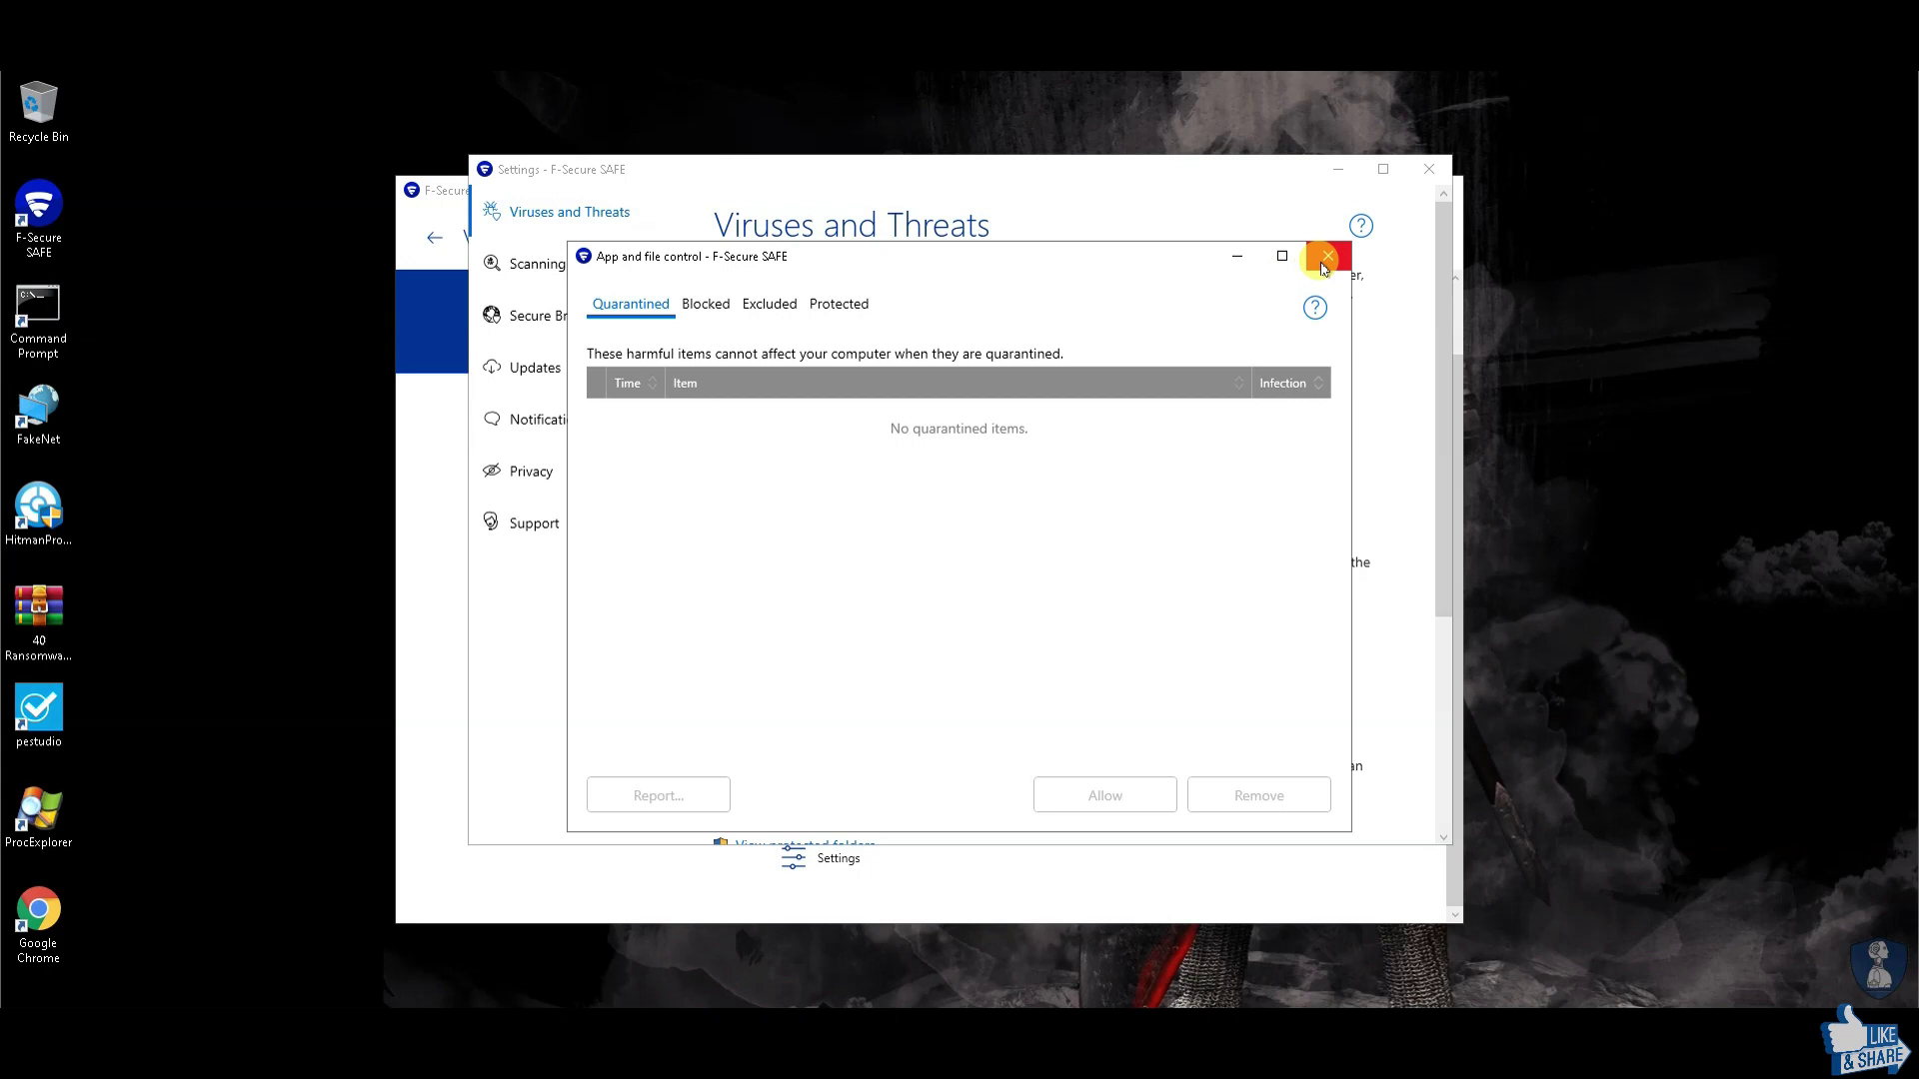
{"action": "left_click", "coordinate": [1326, 257]}
{"action": "left_click", "coordinate": [1429, 169]}
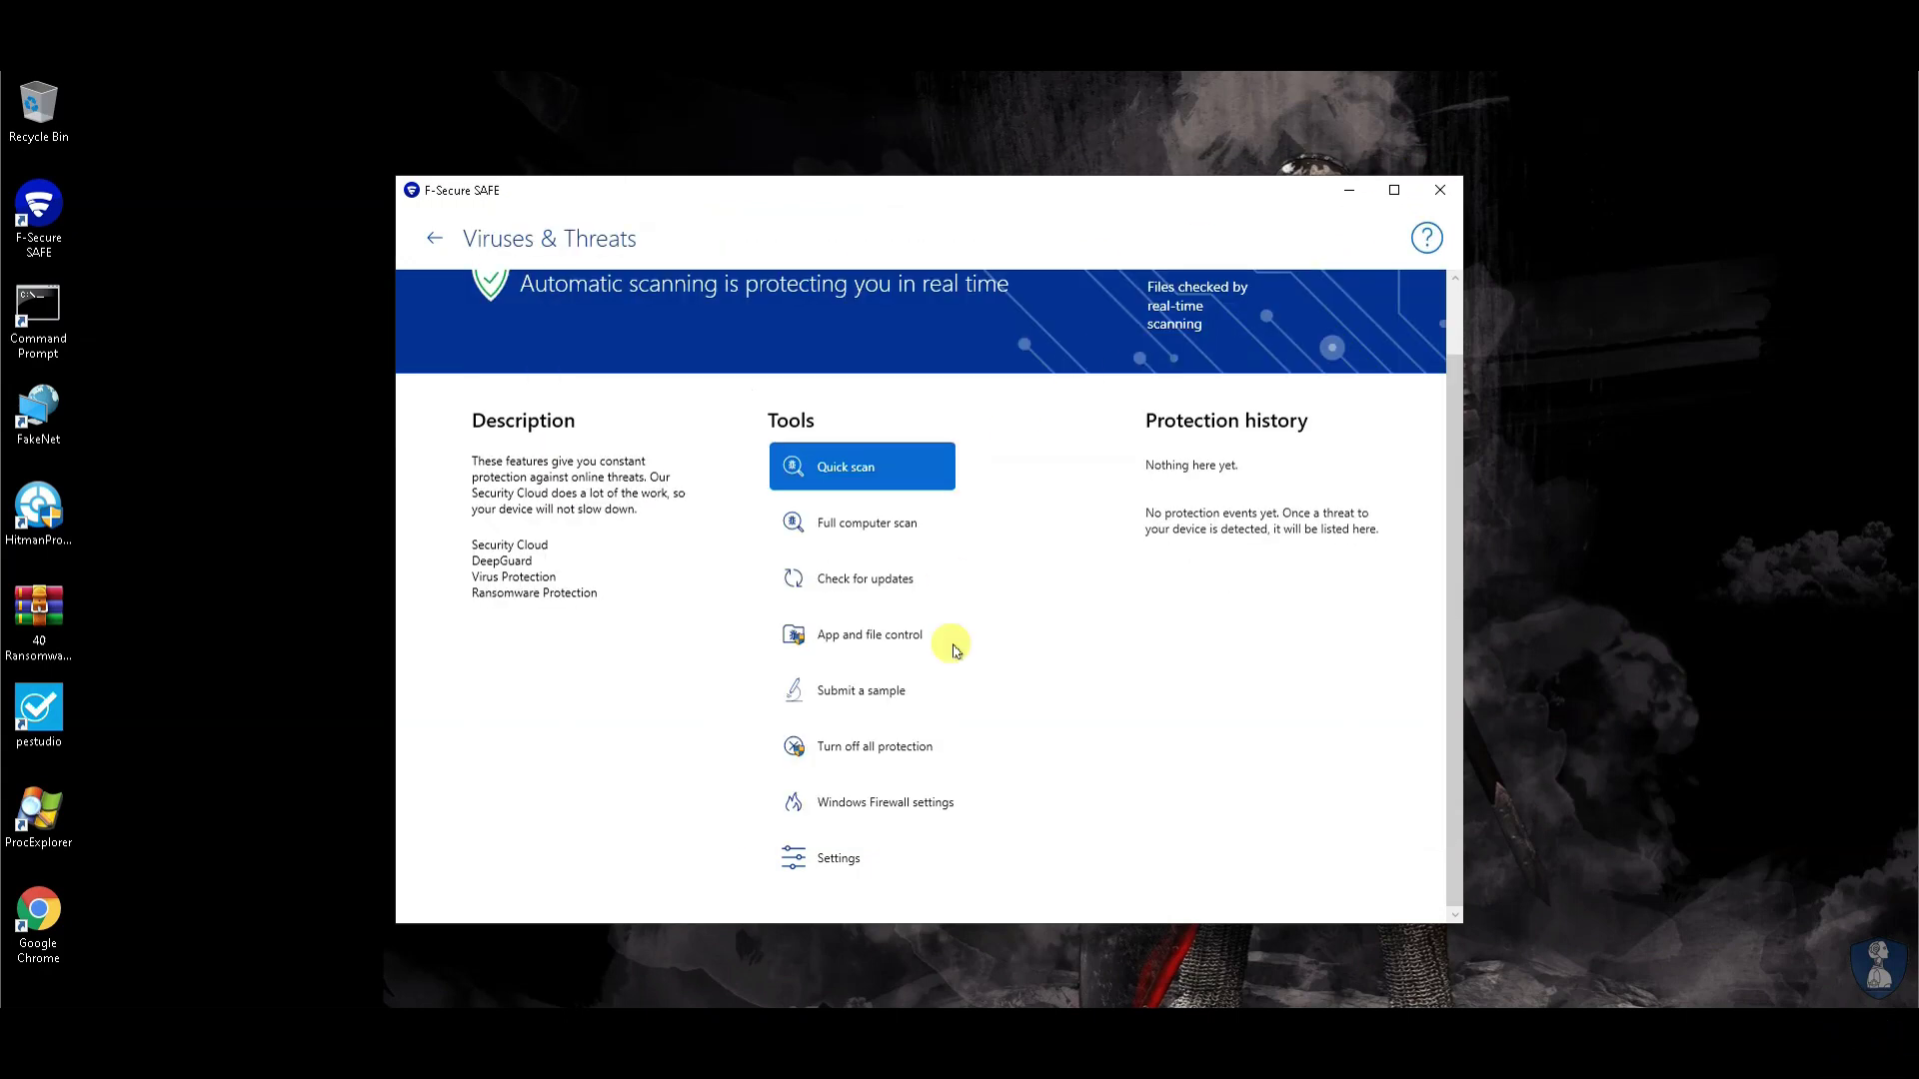
Step: Turn off all F-Secure SAFE protection and check the Virus & threat protection status in Windows Security
{"action": "left_click", "coordinate": [836, 745]}
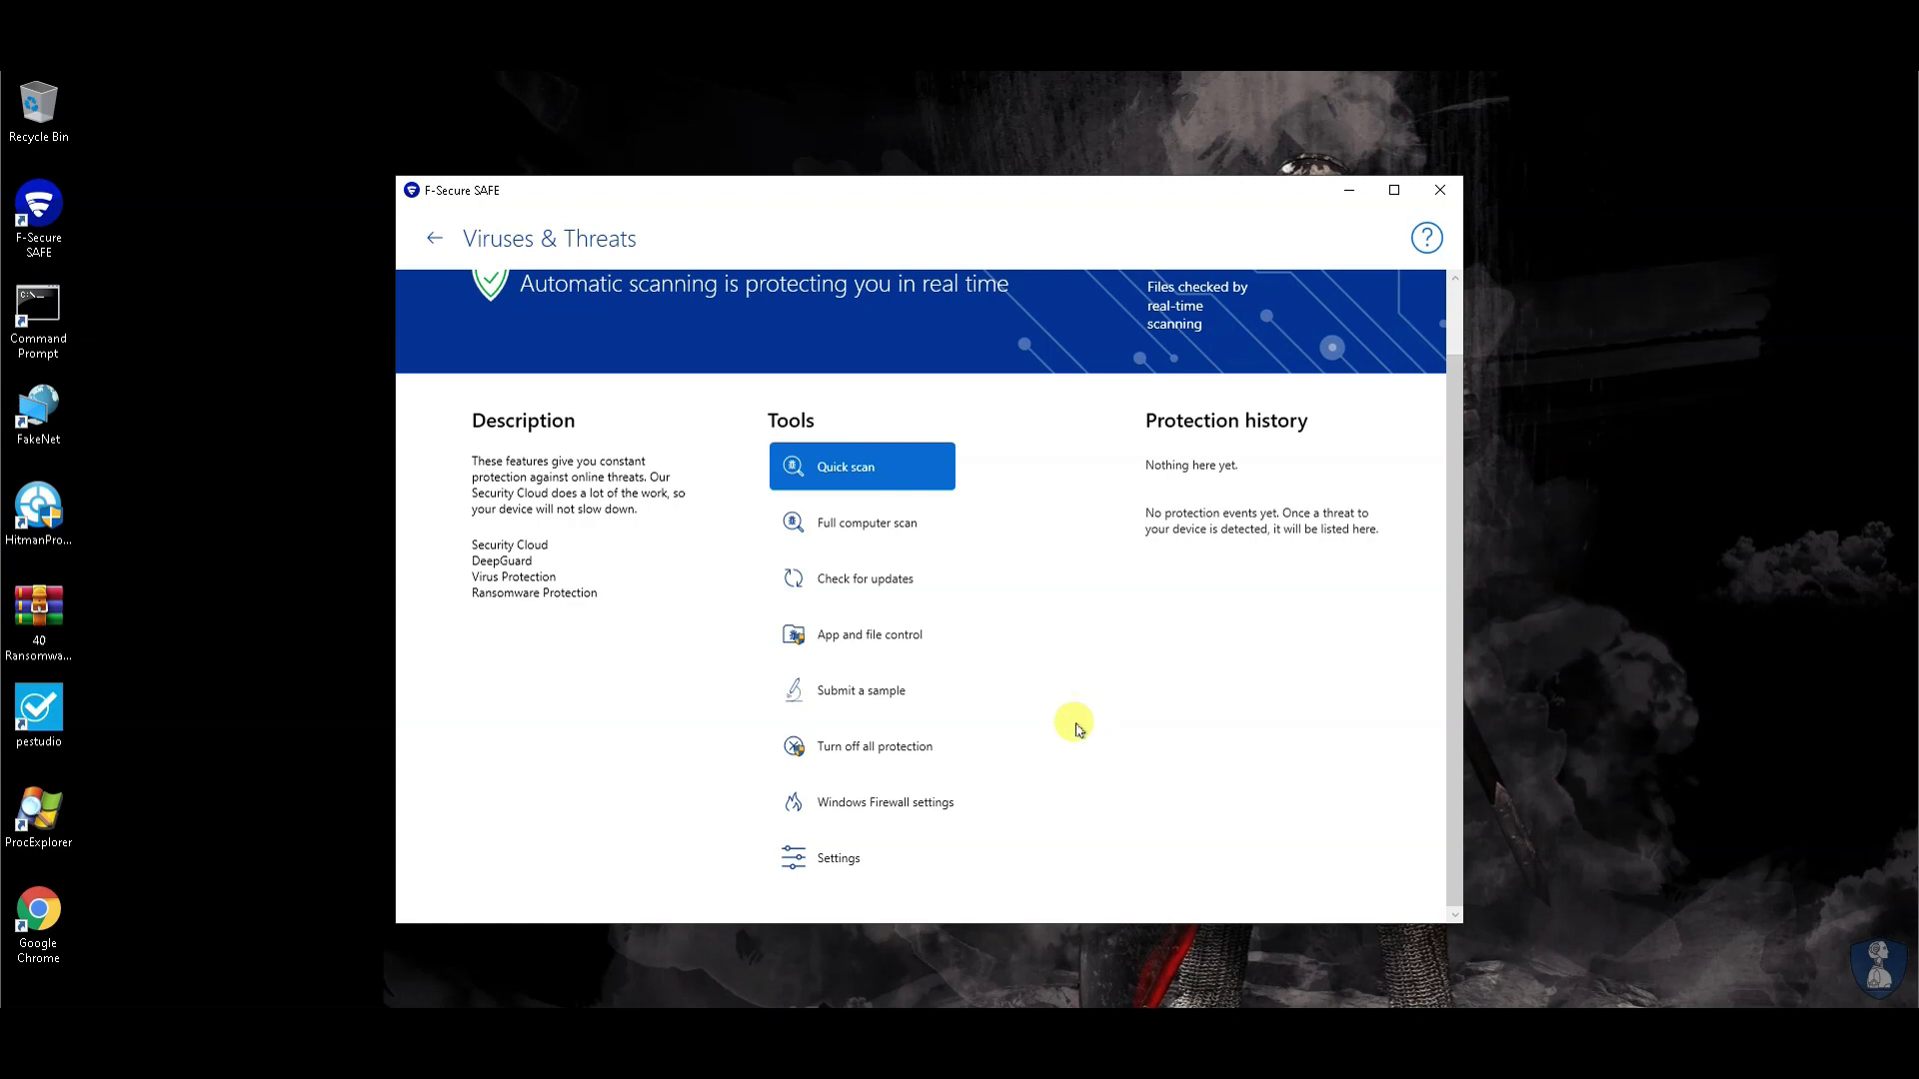
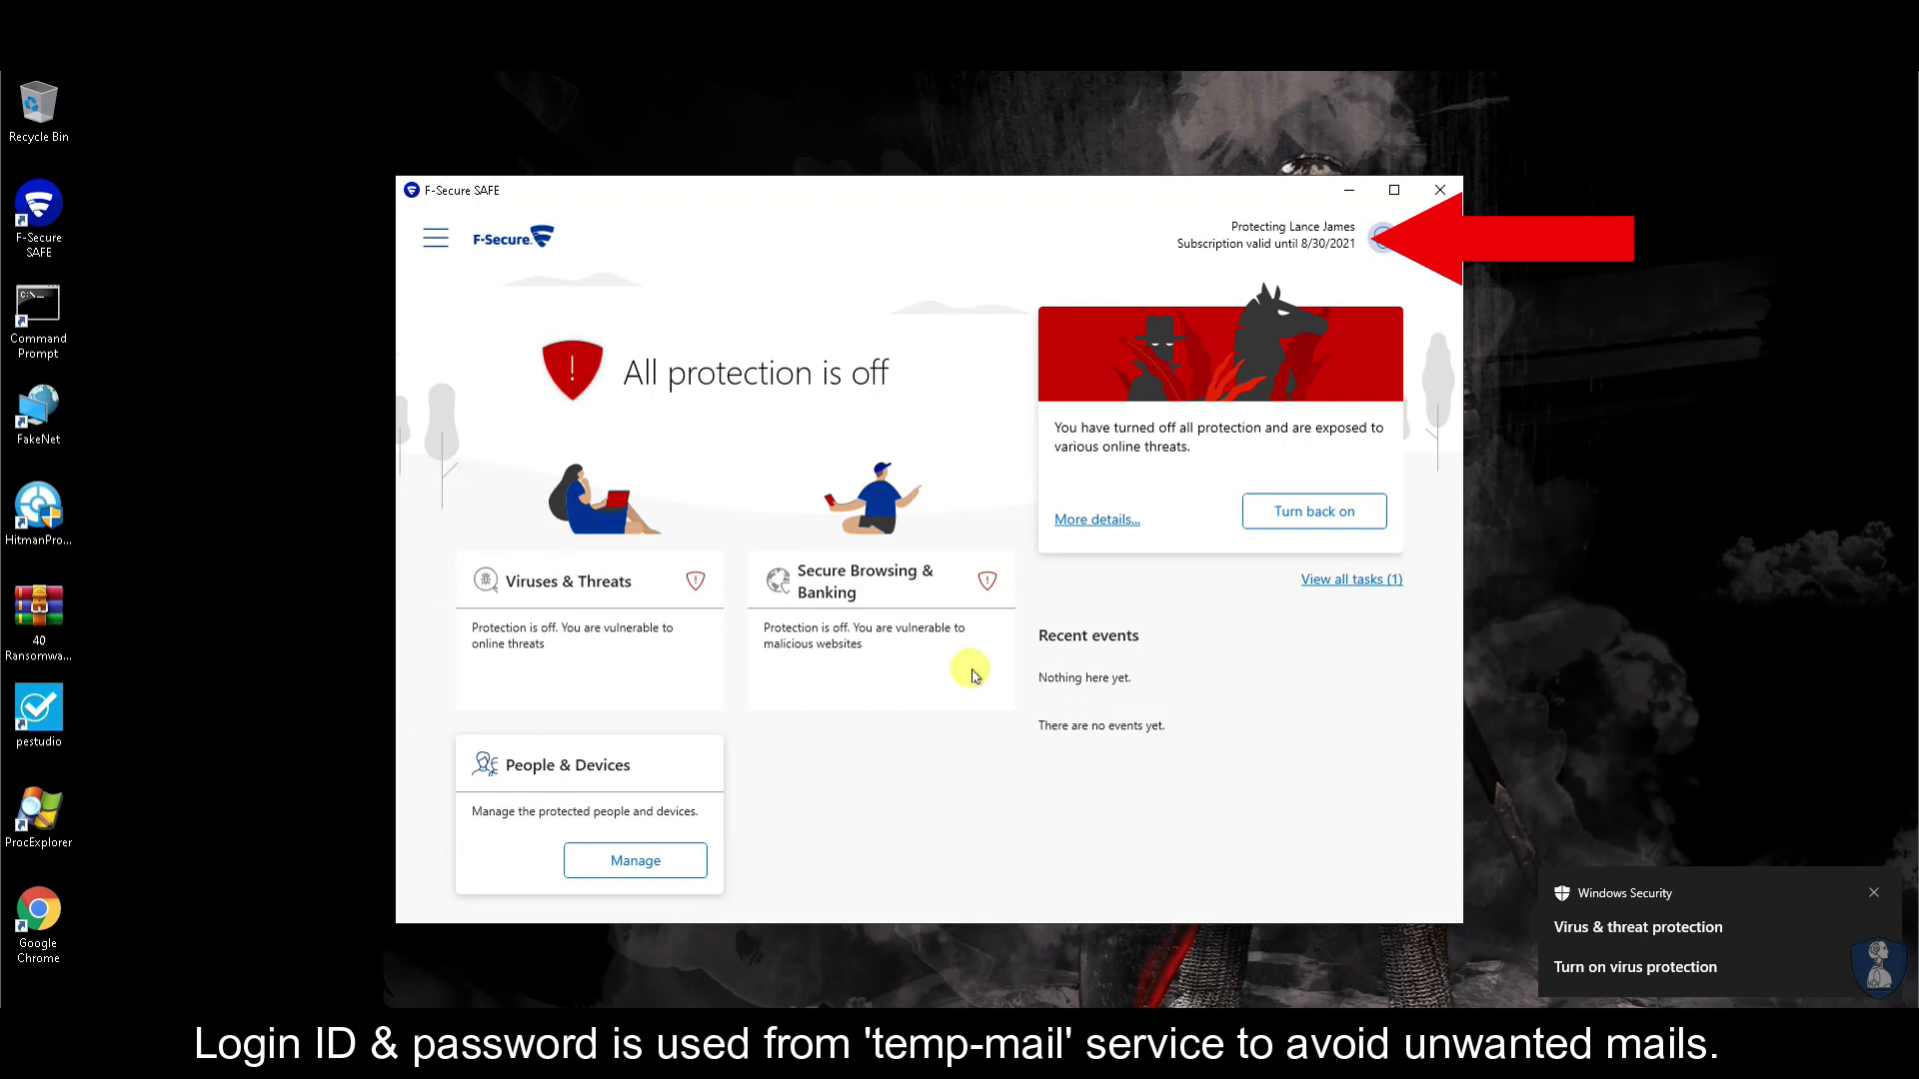
{"action": "left_click", "coordinate": [1348, 199]}
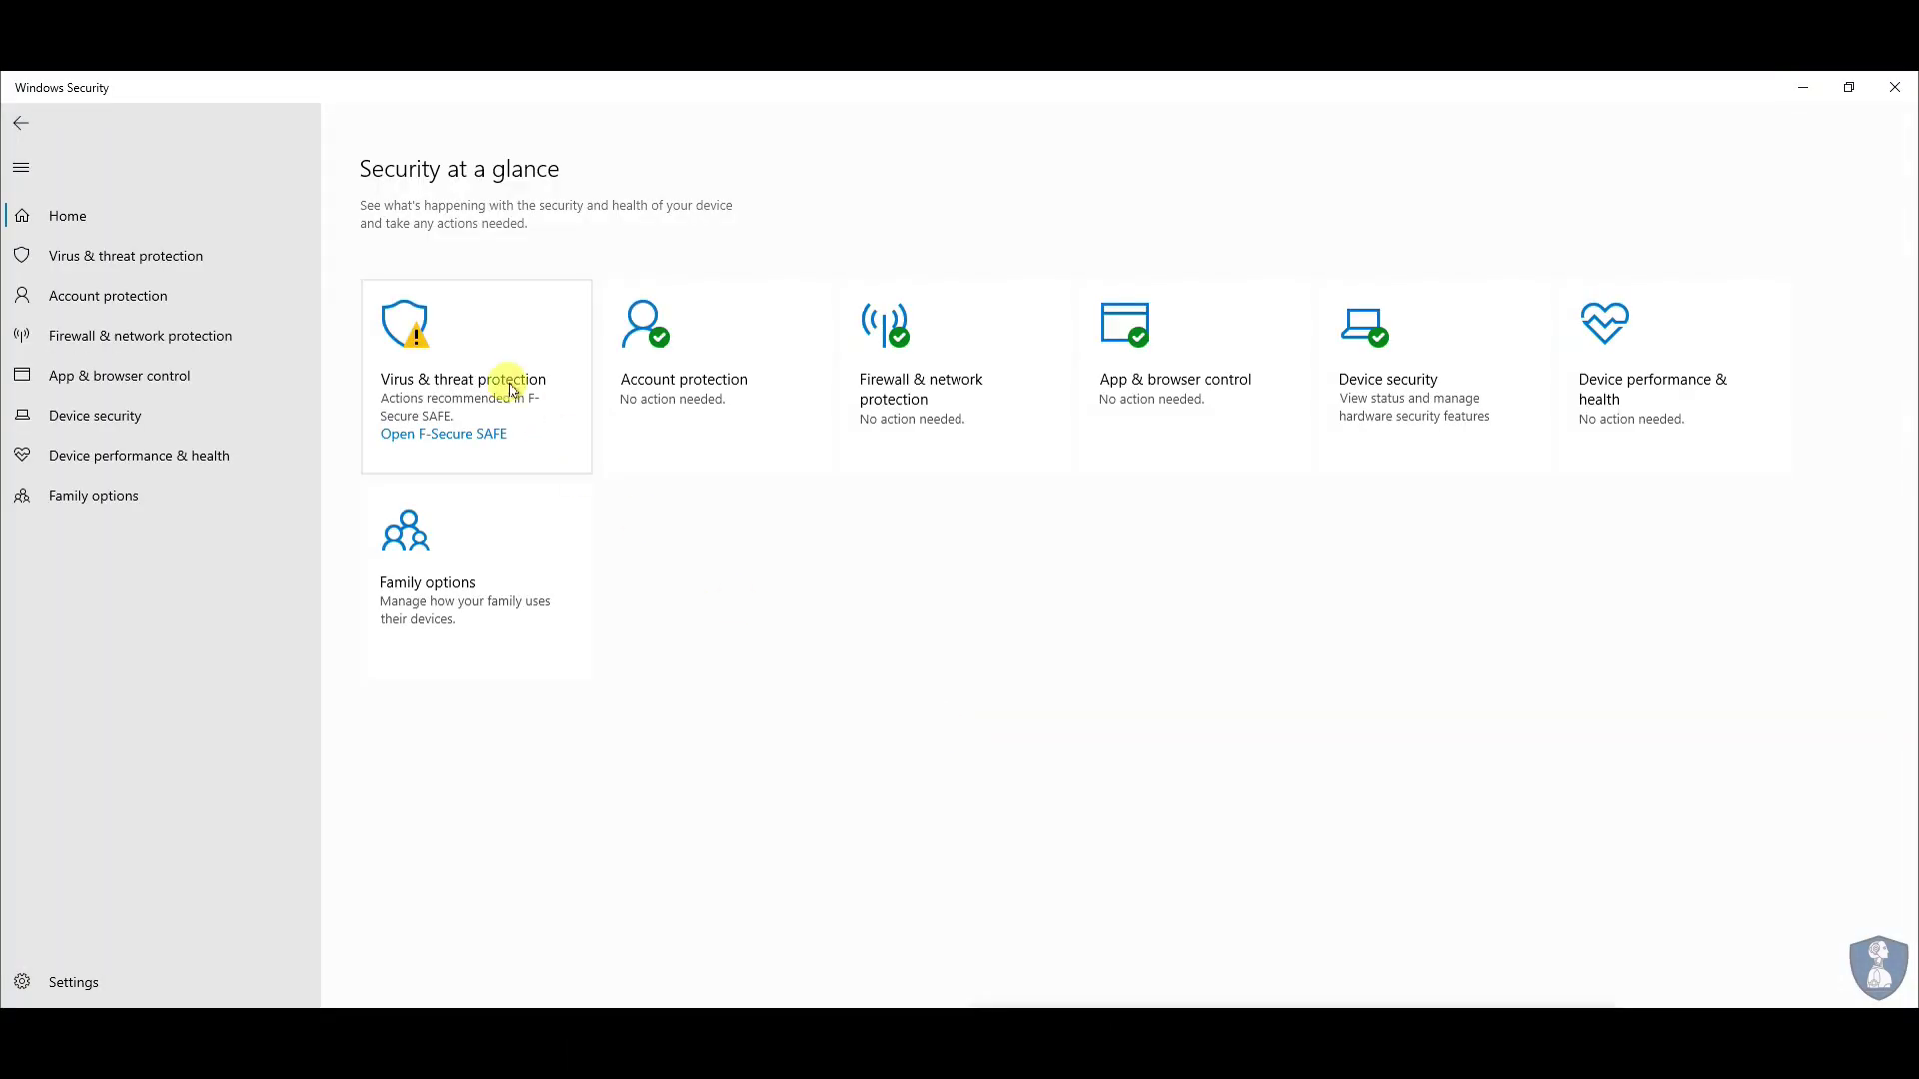
{"action": "left_click", "coordinate": [505, 380]}
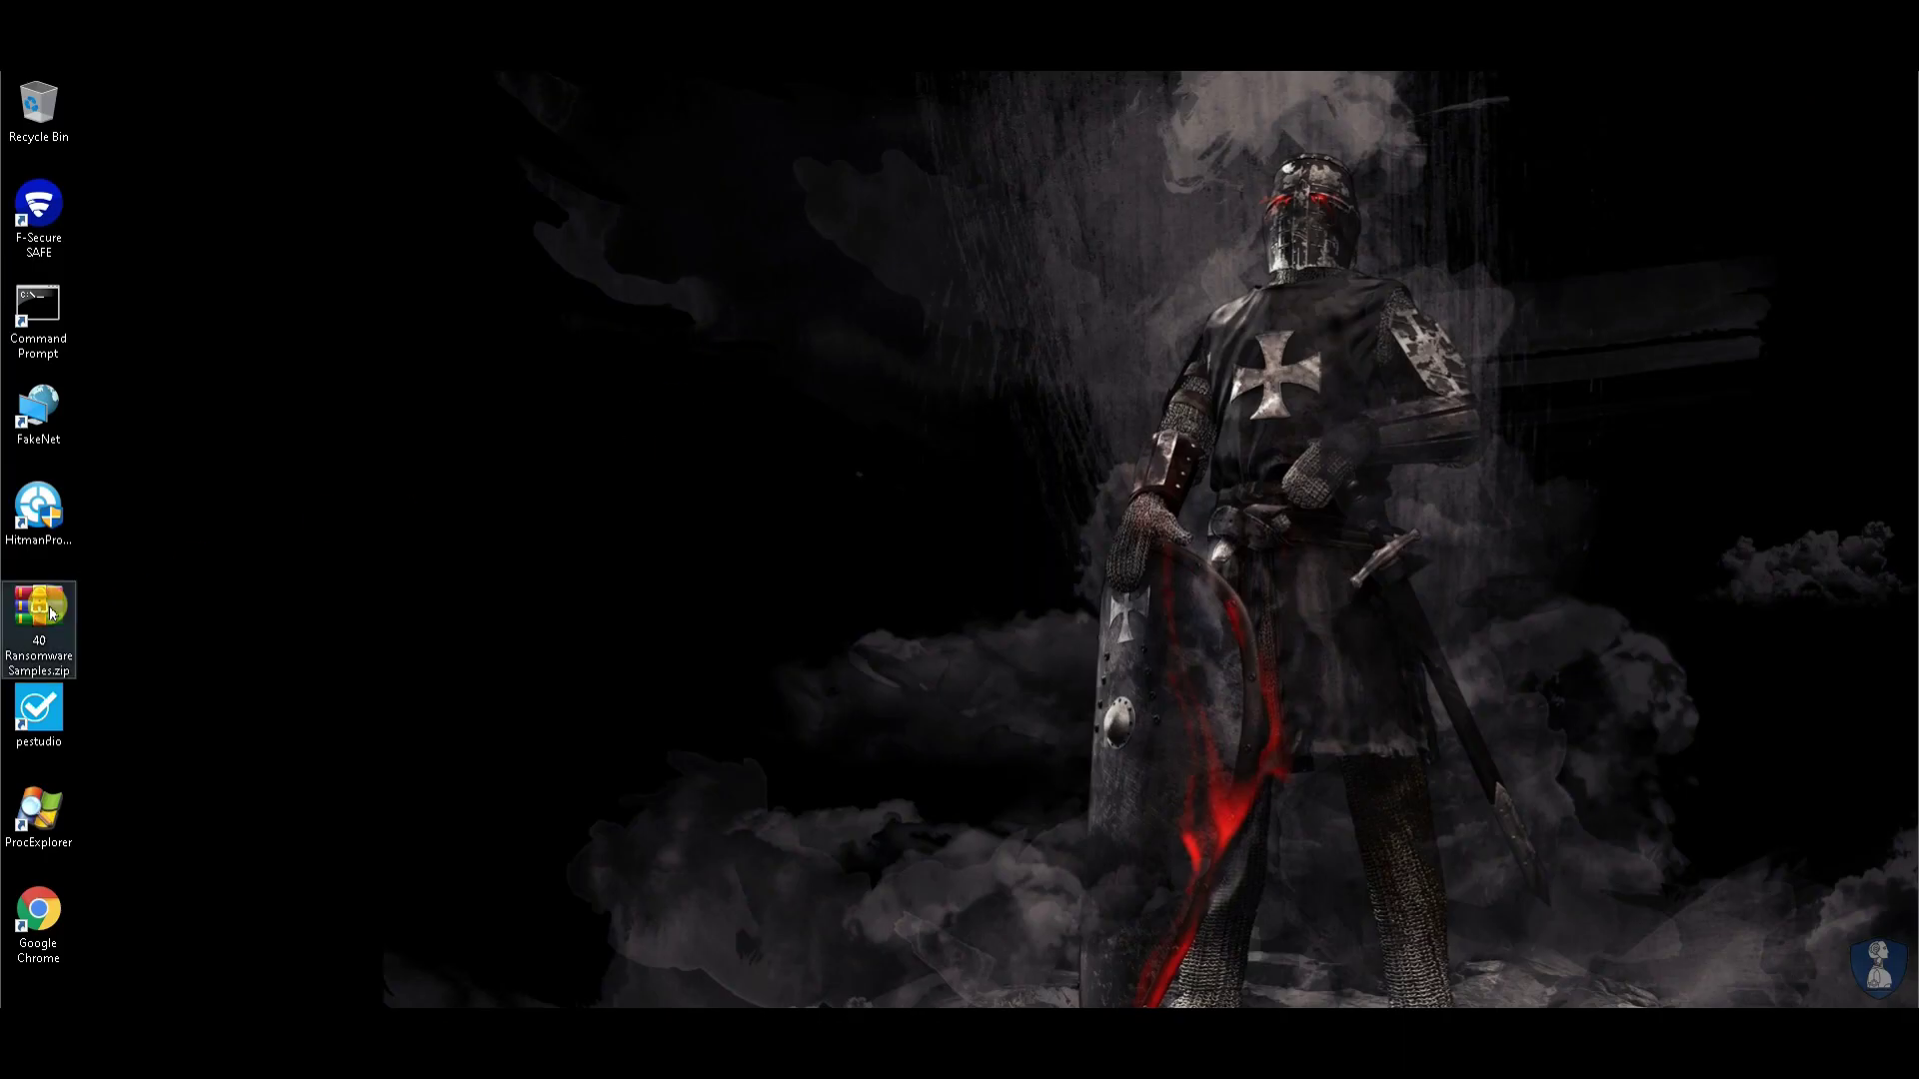
Step: Extract 40 Ransomware Samples.zip on the desktop into its own folder, entering the archive password
{"action": "right_click", "coordinate": [79, 606]}
{"action": "left_click", "coordinate": [173, 666]}
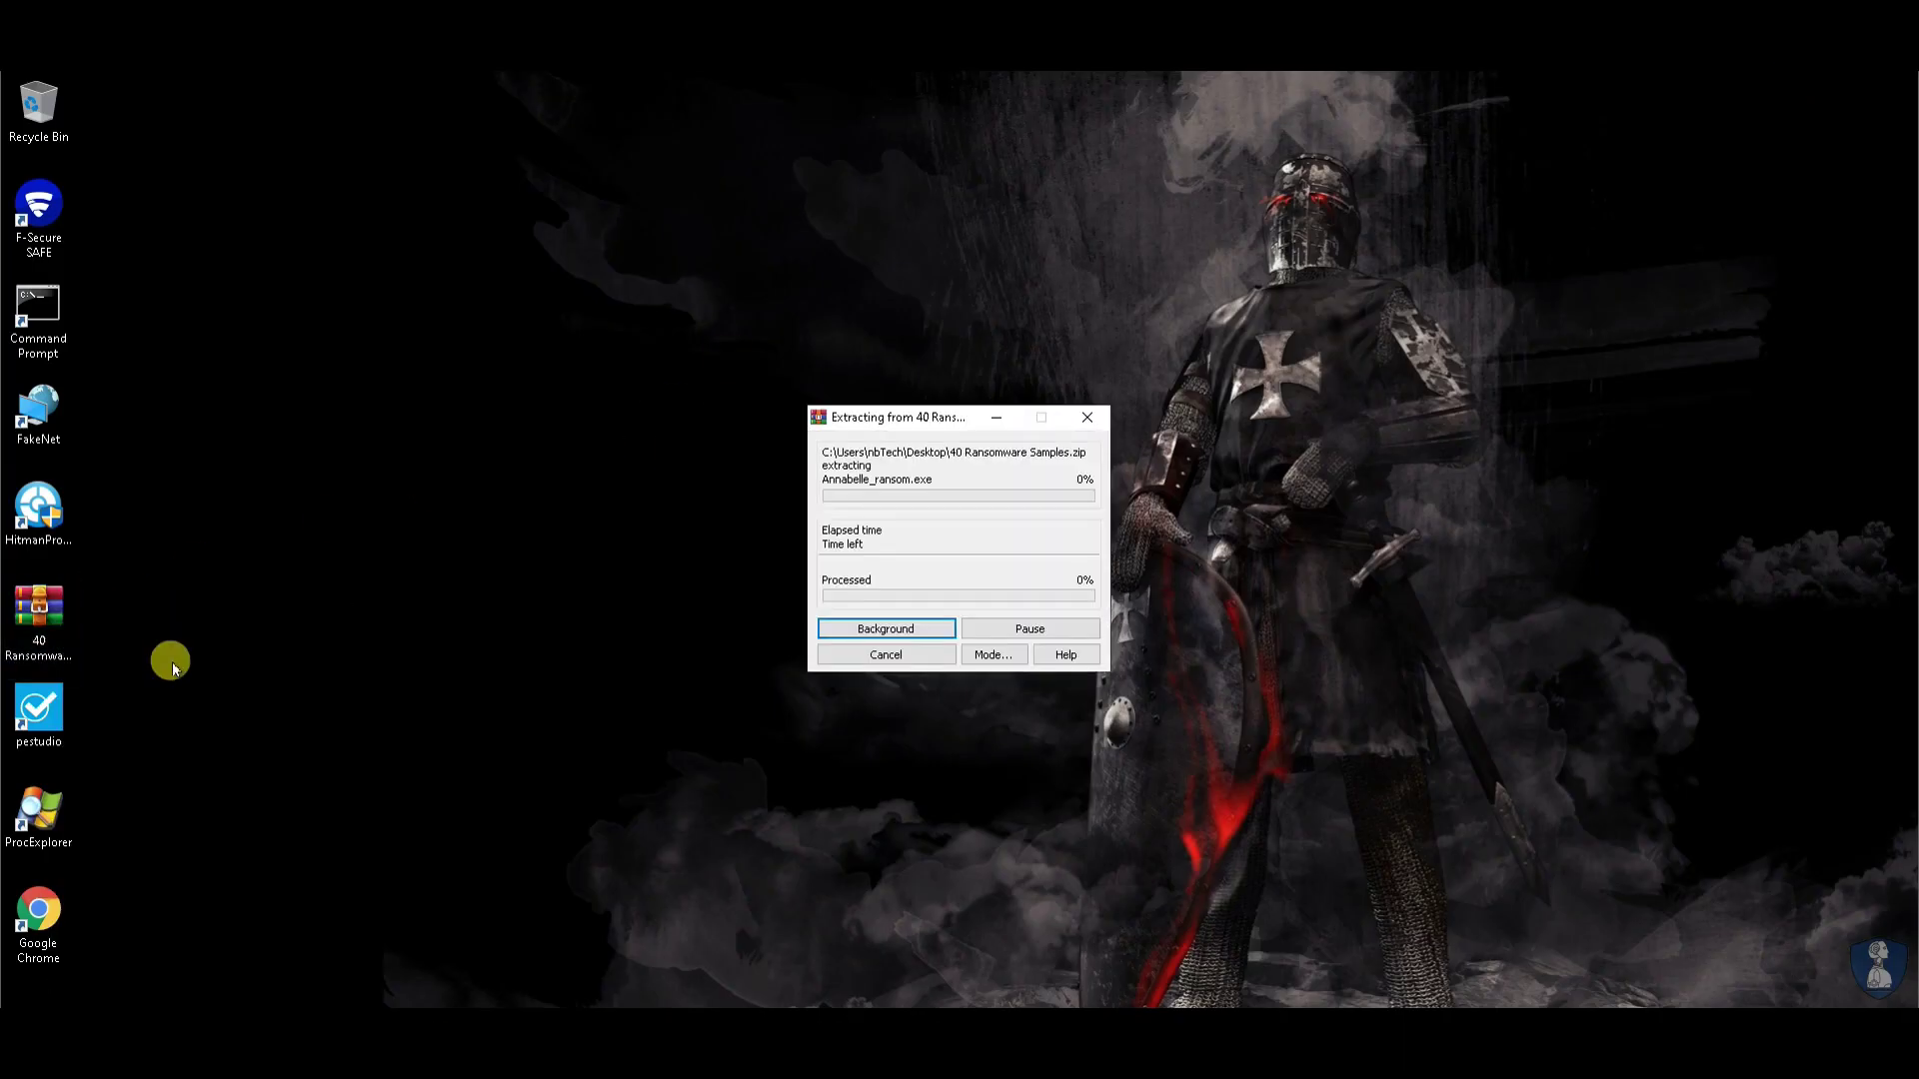
{"action": "type", "text": "infe"}
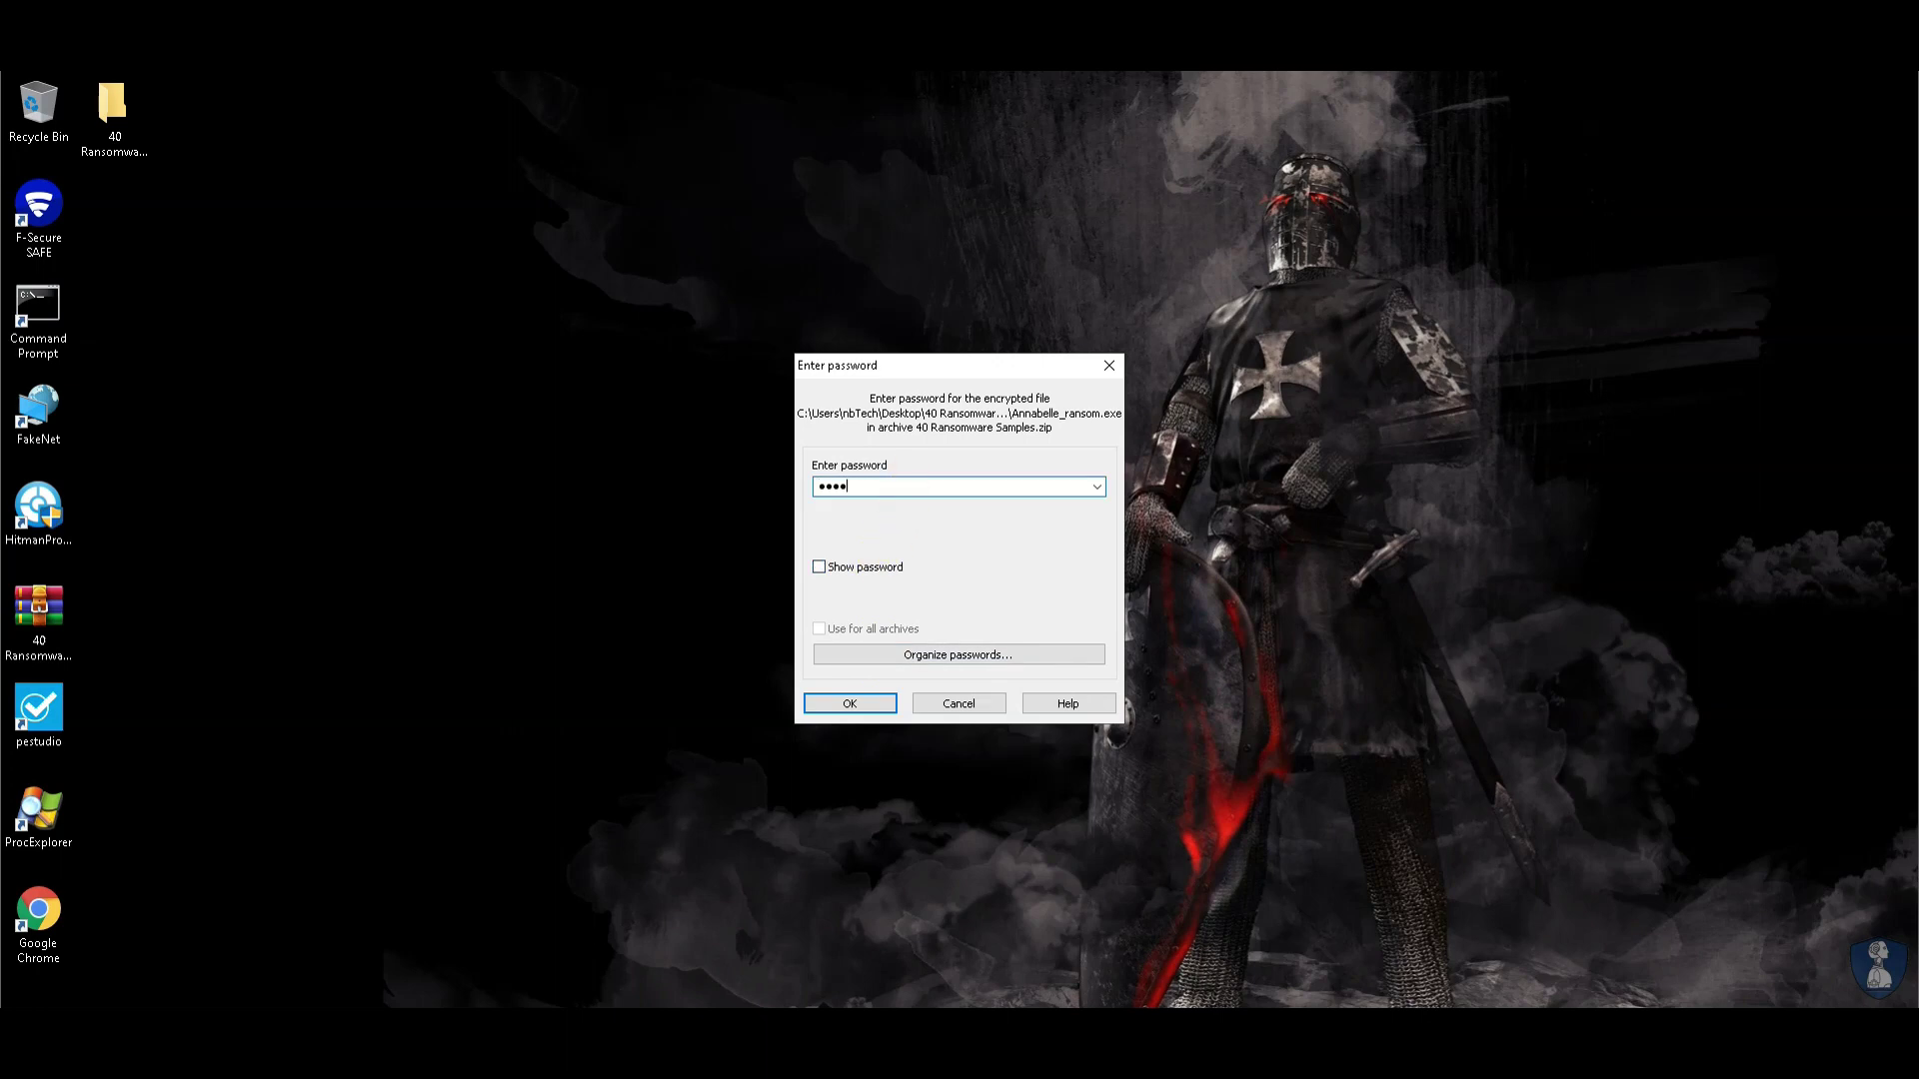
{"action": "type", "text": "cted"}
{"action": "key", "text": "Return"}
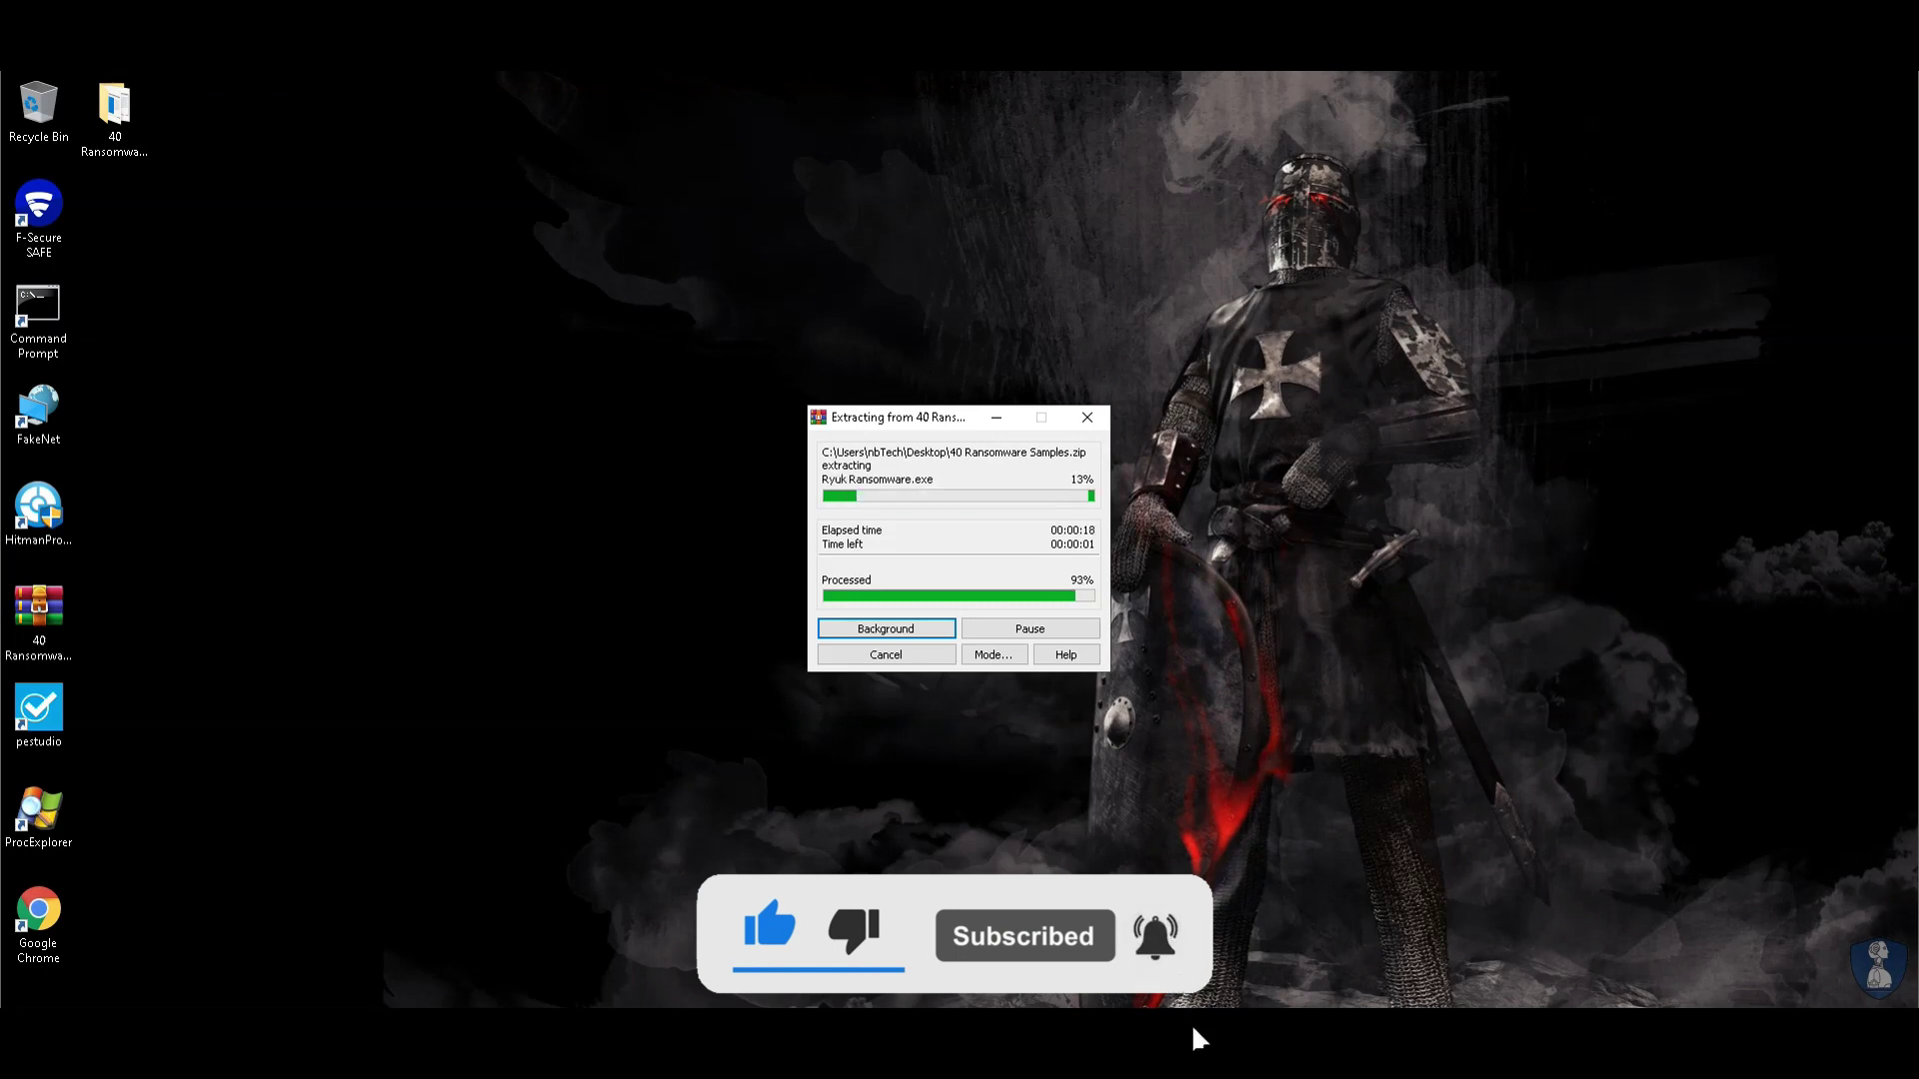
Step: Open the extracted 40 Ransomware Samples folder, pick out MalTester2.exe among the samples, and minimize the folder
{"action": "double_click", "coordinate": [108, 125]}
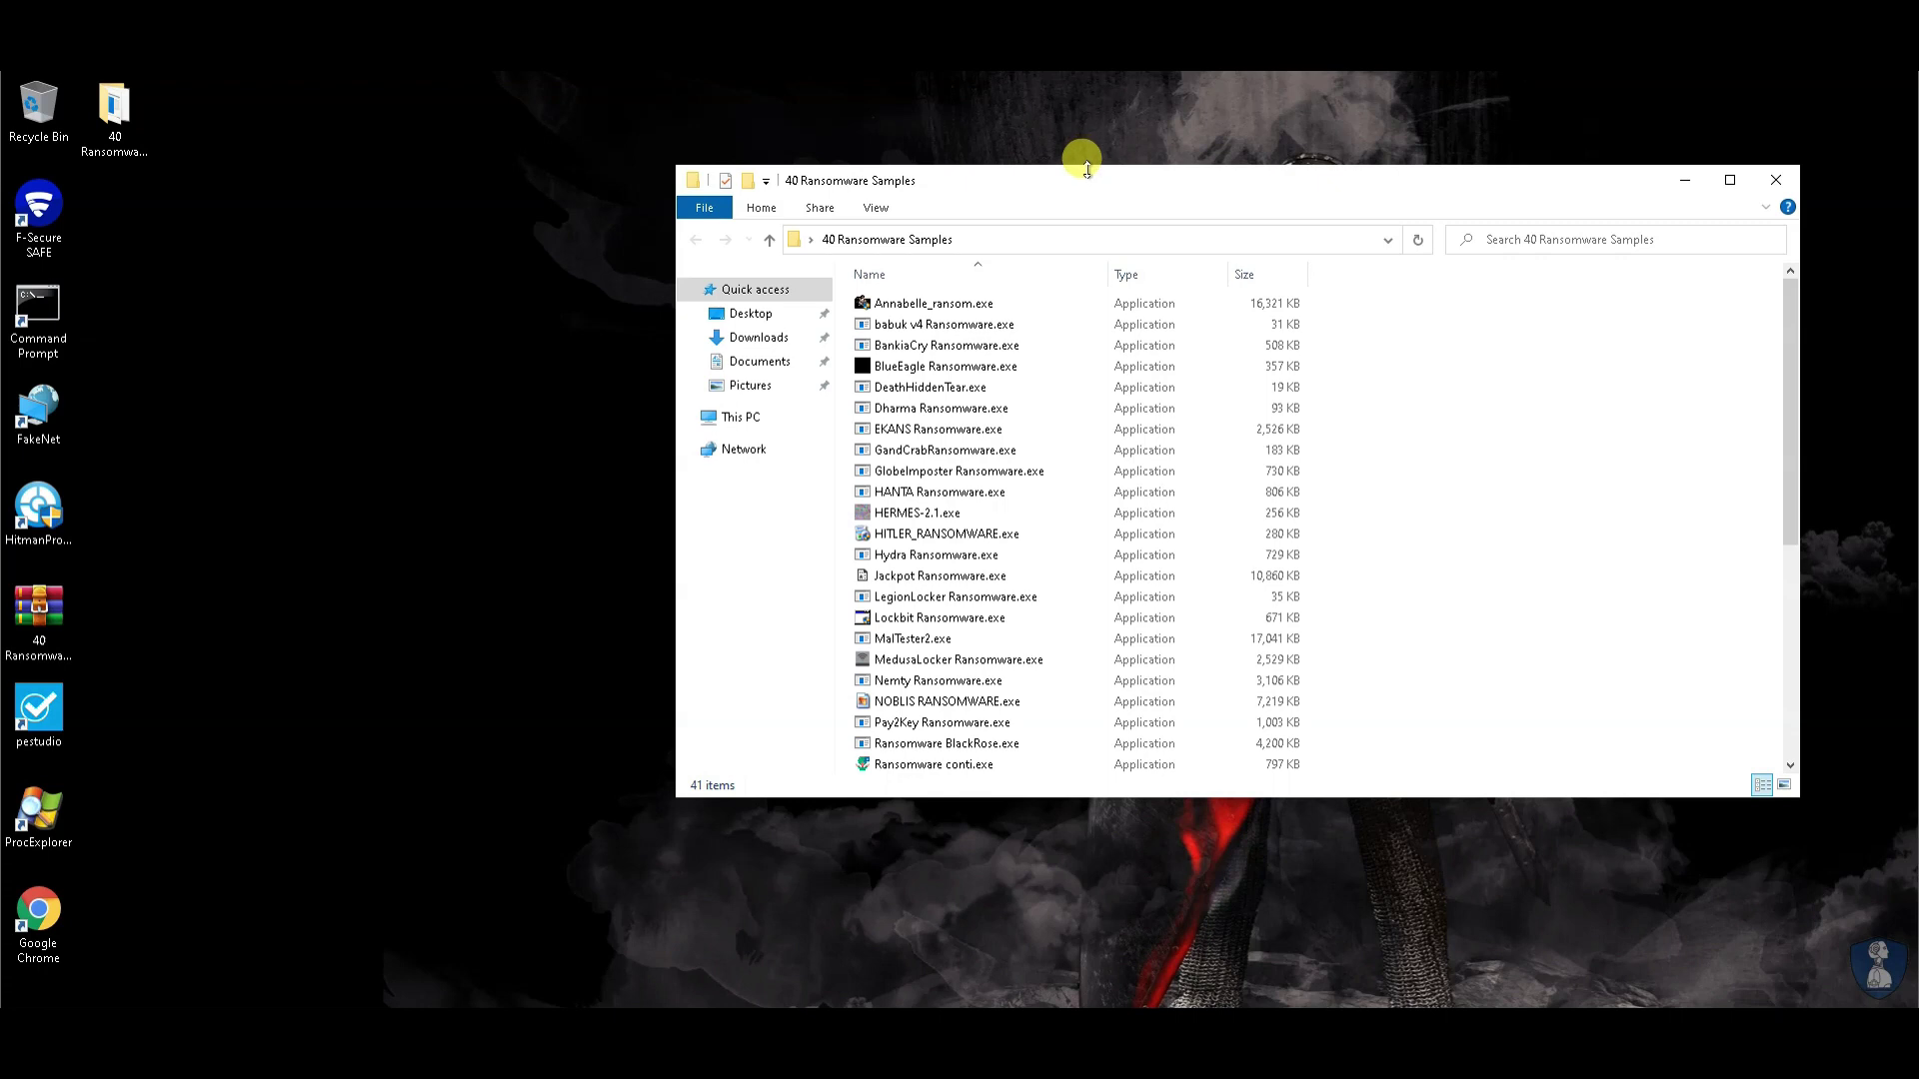
{"action": "left_click_drag", "start_coordinate": [1077, 185], "coordinate": [779, 150]}
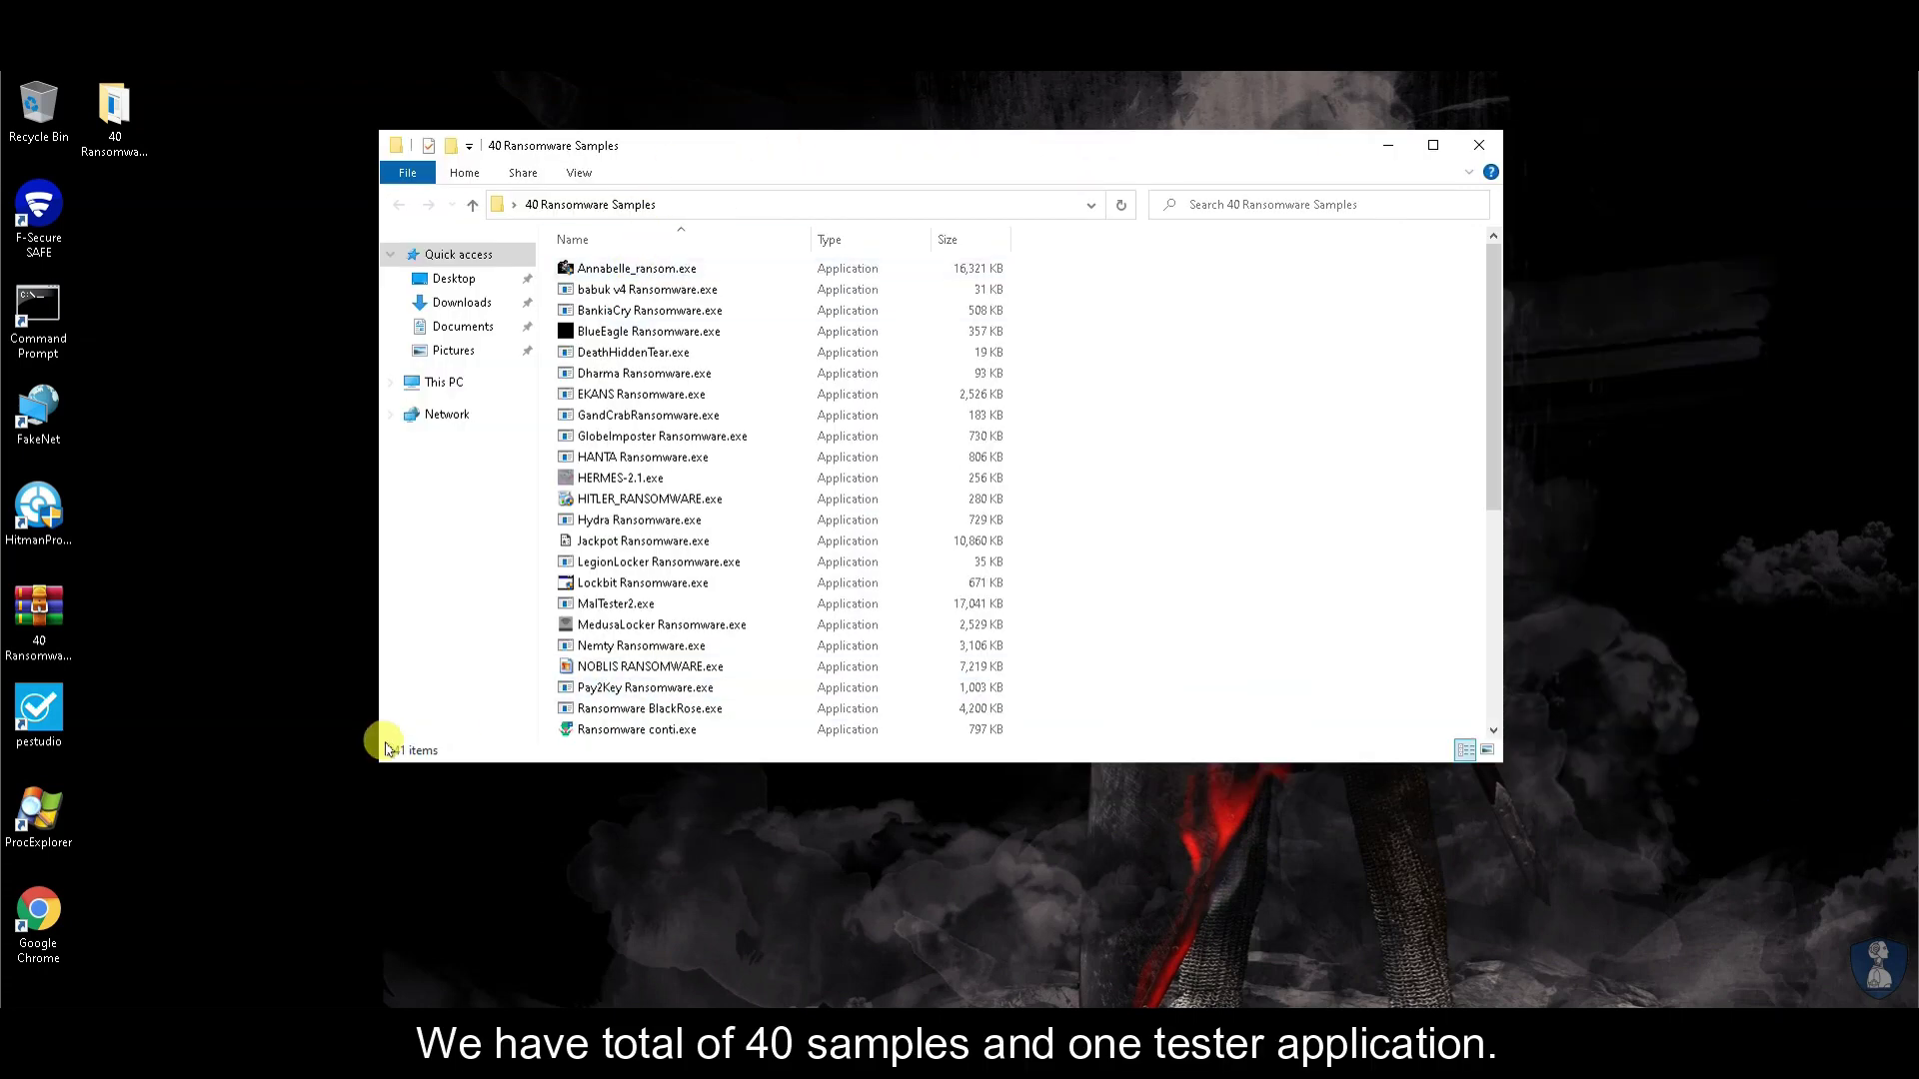
{"action": "left_click", "coordinate": [616, 605]}
{"action": "left_click", "coordinate": [1311, 418]}
{"action": "left_click", "coordinate": [639, 604]}
{"action": "right_click", "coordinate": [617, 600]}
{"action": "left_click", "coordinate": [684, 212]}
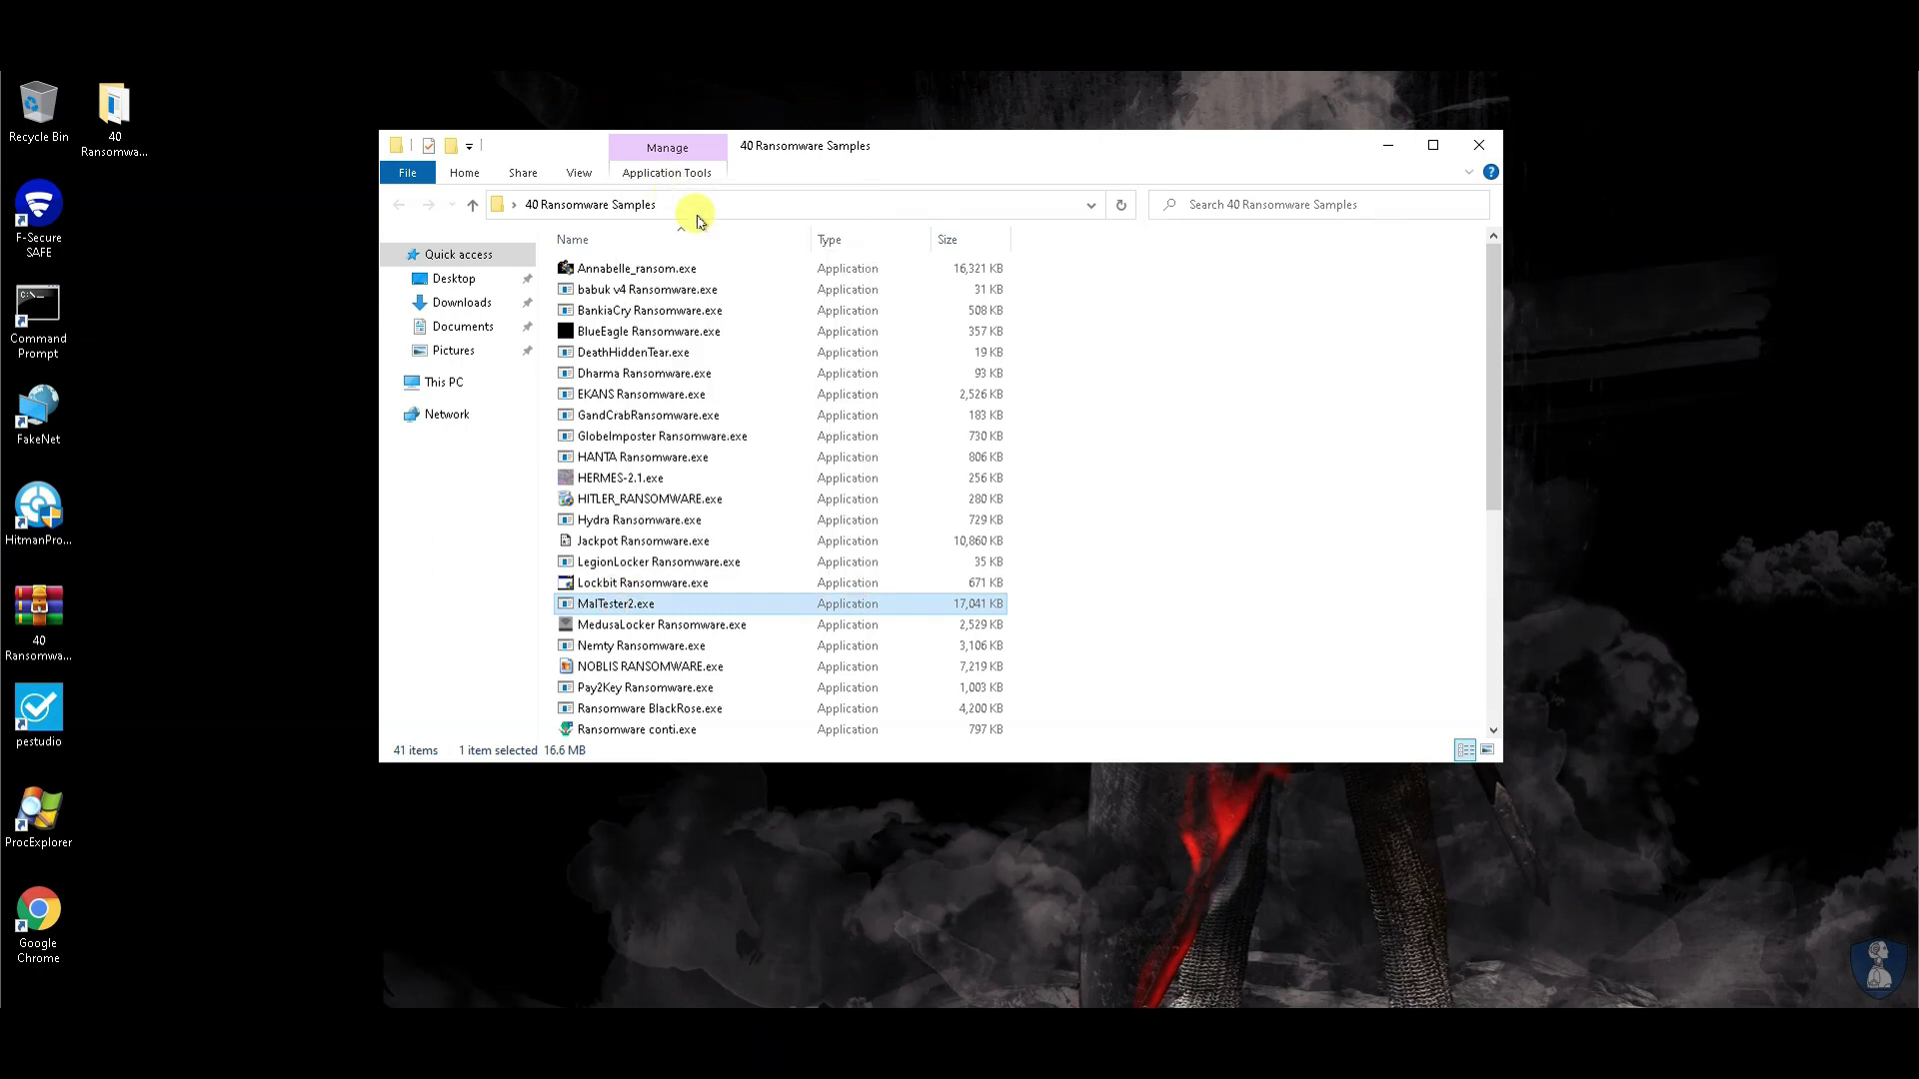
{"action": "left_click", "coordinate": [1384, 146]}
Step: Turn all F-Secure SAFE protection back on and check its status on the Viruses & Threats page
{"action": "left_click_drag", "start_coordinate": [446, 163], "coordinate": [388, 94]}
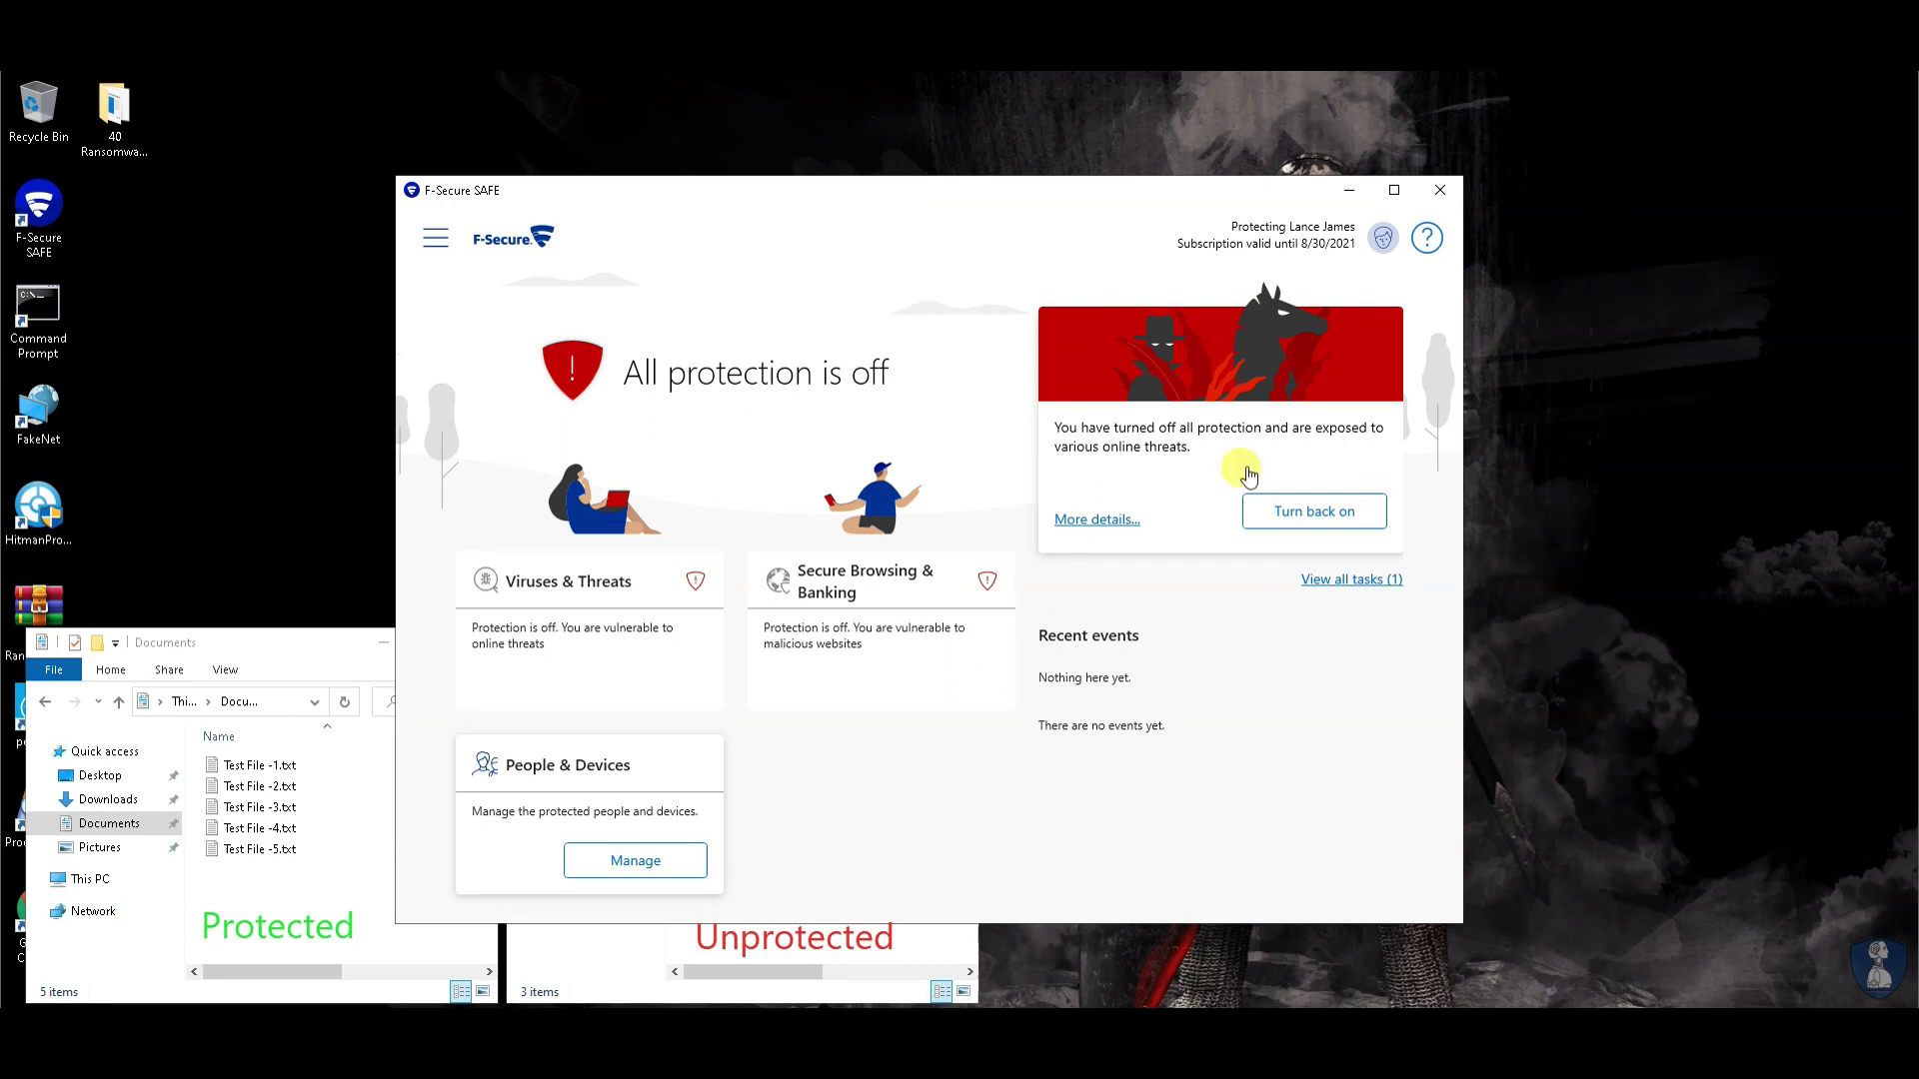
{"action": "left_click", "coordinate": [1313, 516]}
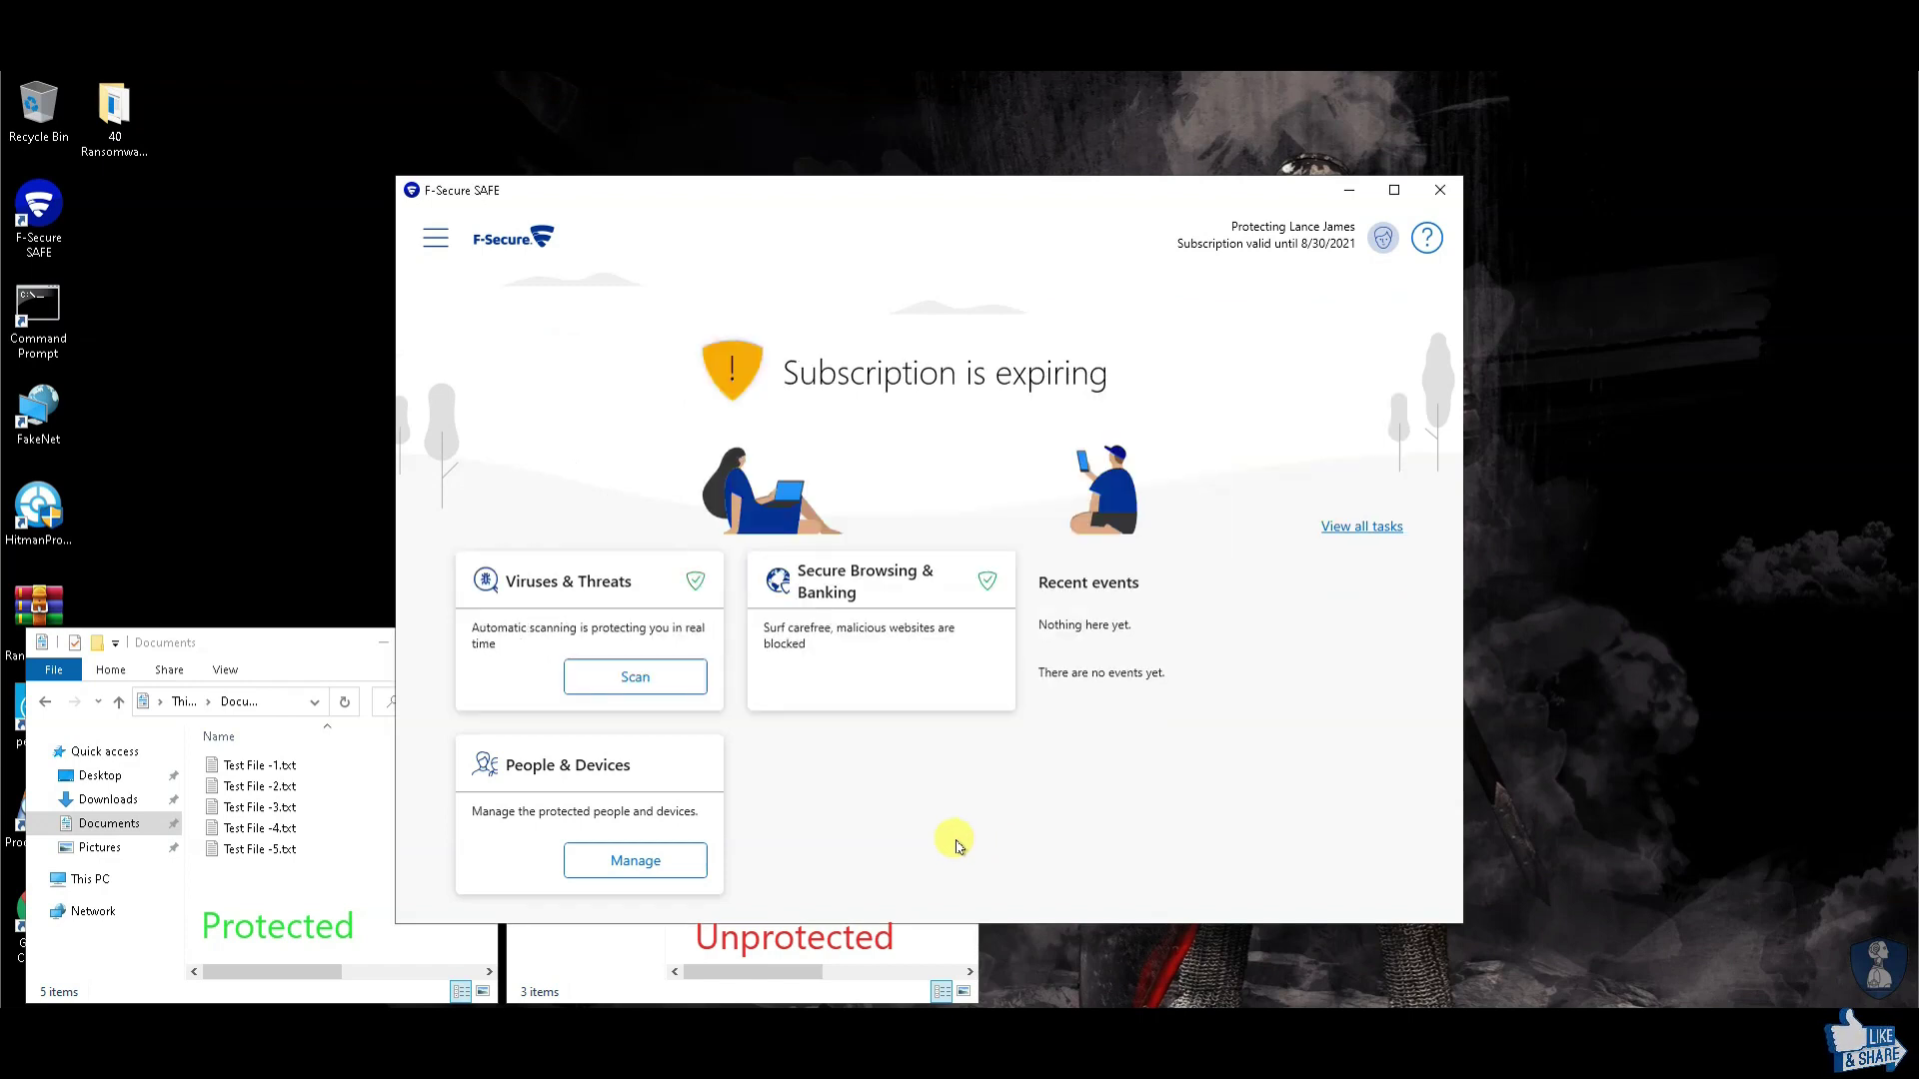
{"action": "left_click", "coordinate": [794, 660]}
{"action": "left_click", "coordinate": [434, 238]}
{"action": "left_click", "coordinate": [505, 610]}
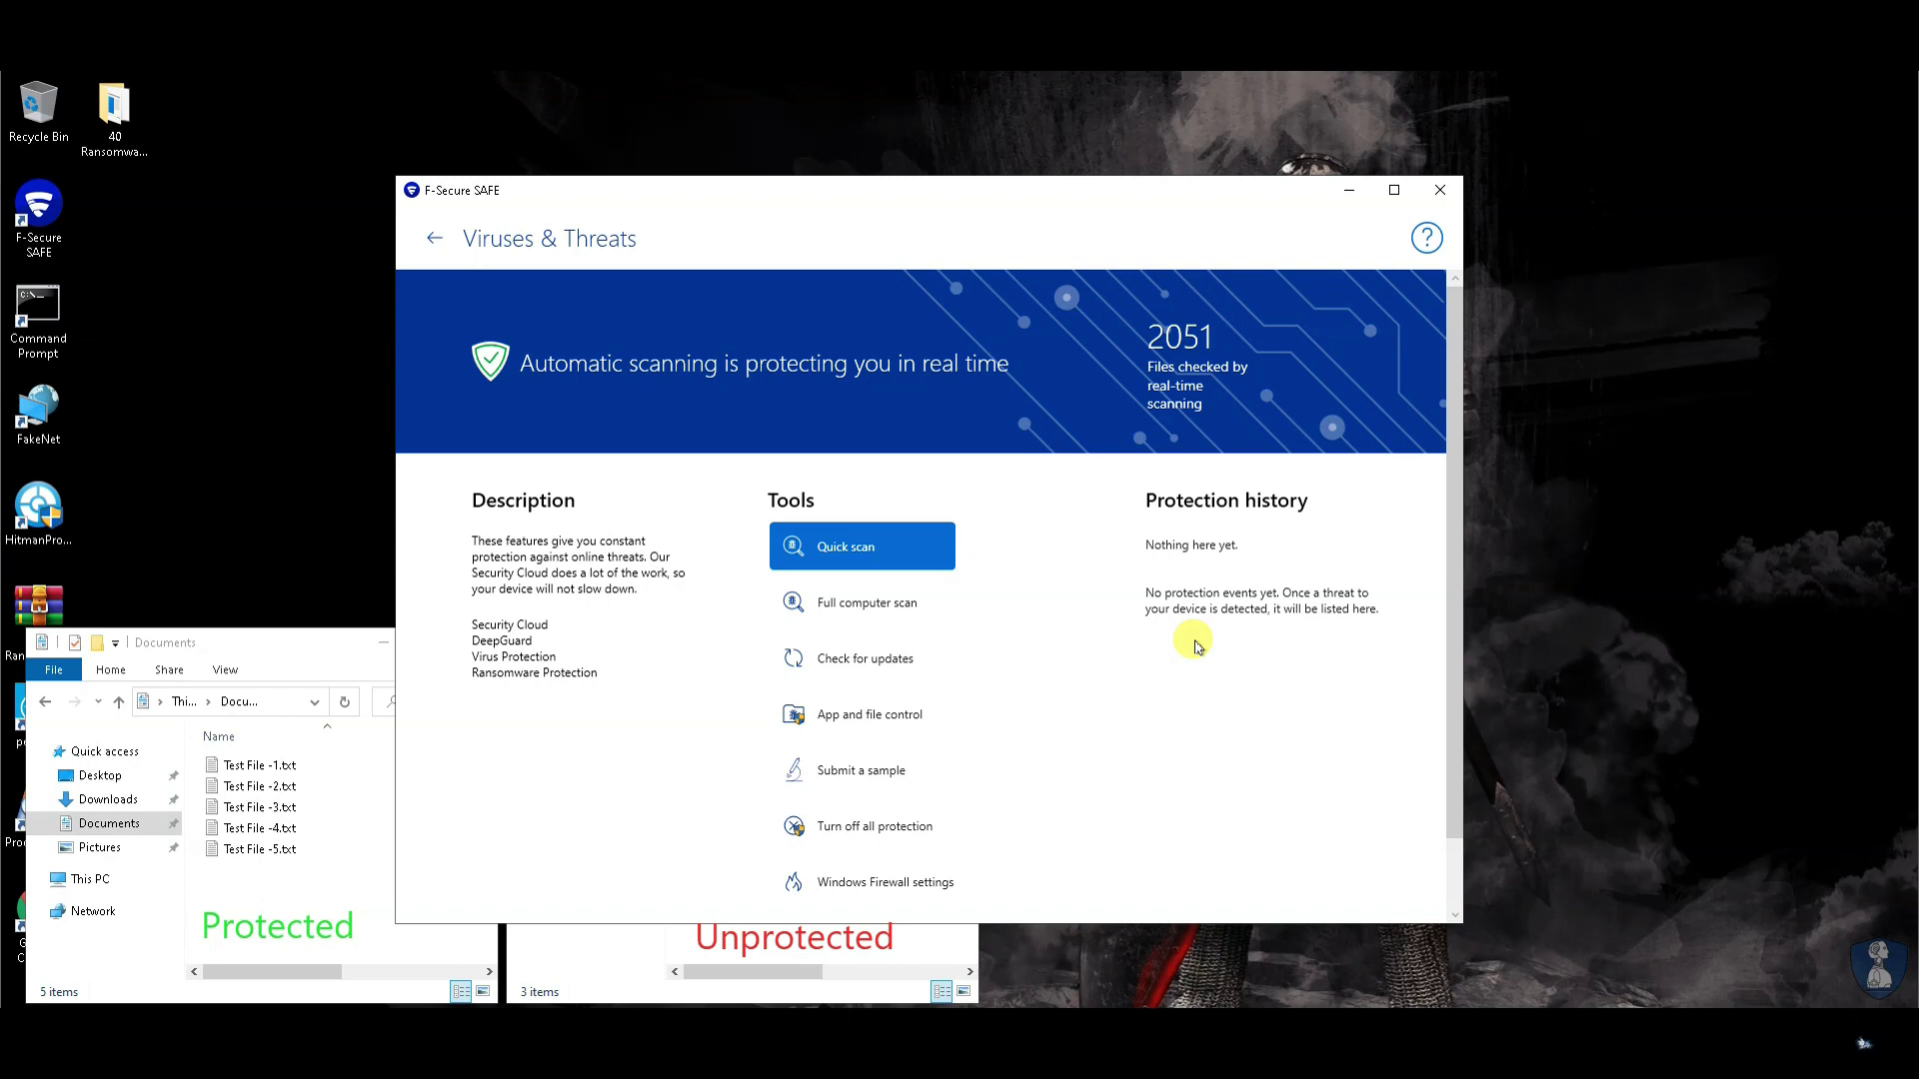
{"action": "left_click", "coordinate": [1350, 190]}
Step: Inspect the Unprotected_Folder and Documents test files, and start the MalTester2 test by answering y to the real-time protection question
{"action": "left_click", "coordinate": [750, 643]}
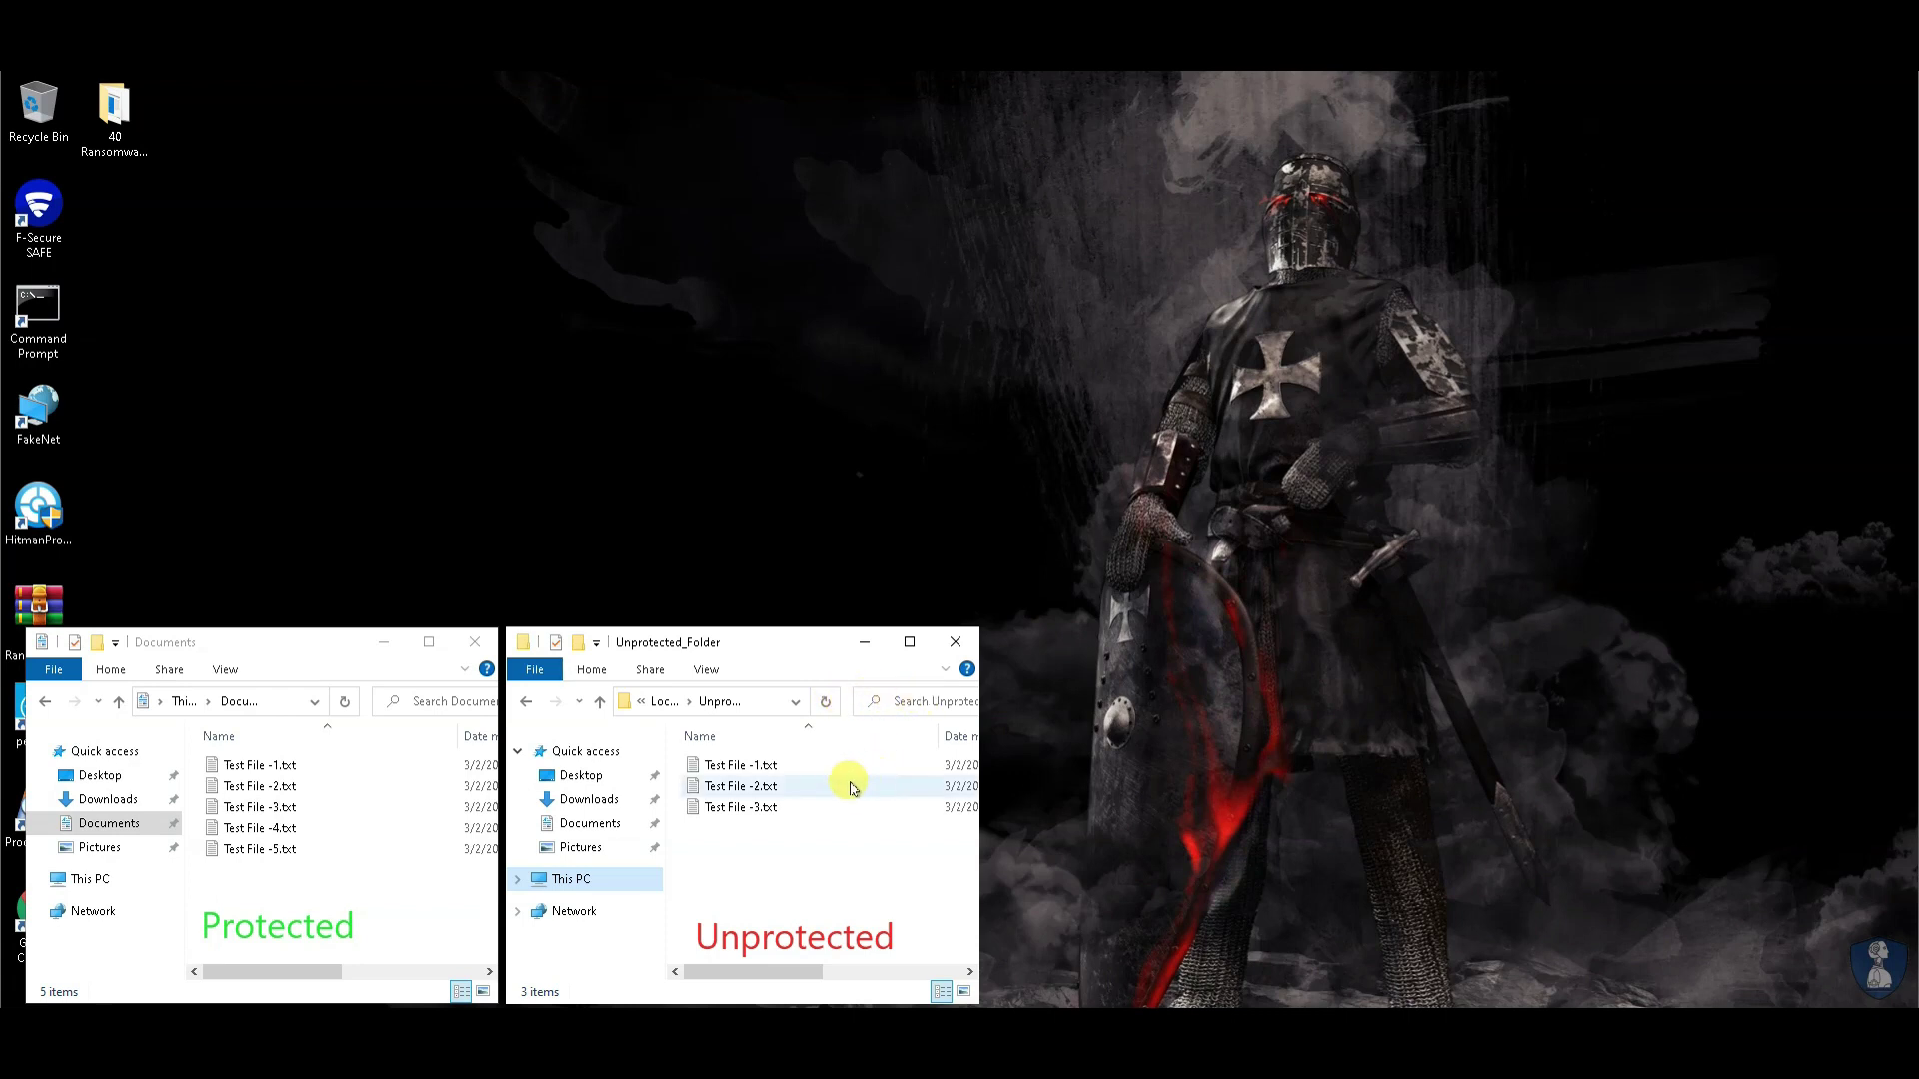
{"action": "left_click", "coordinate": [337, 893]}
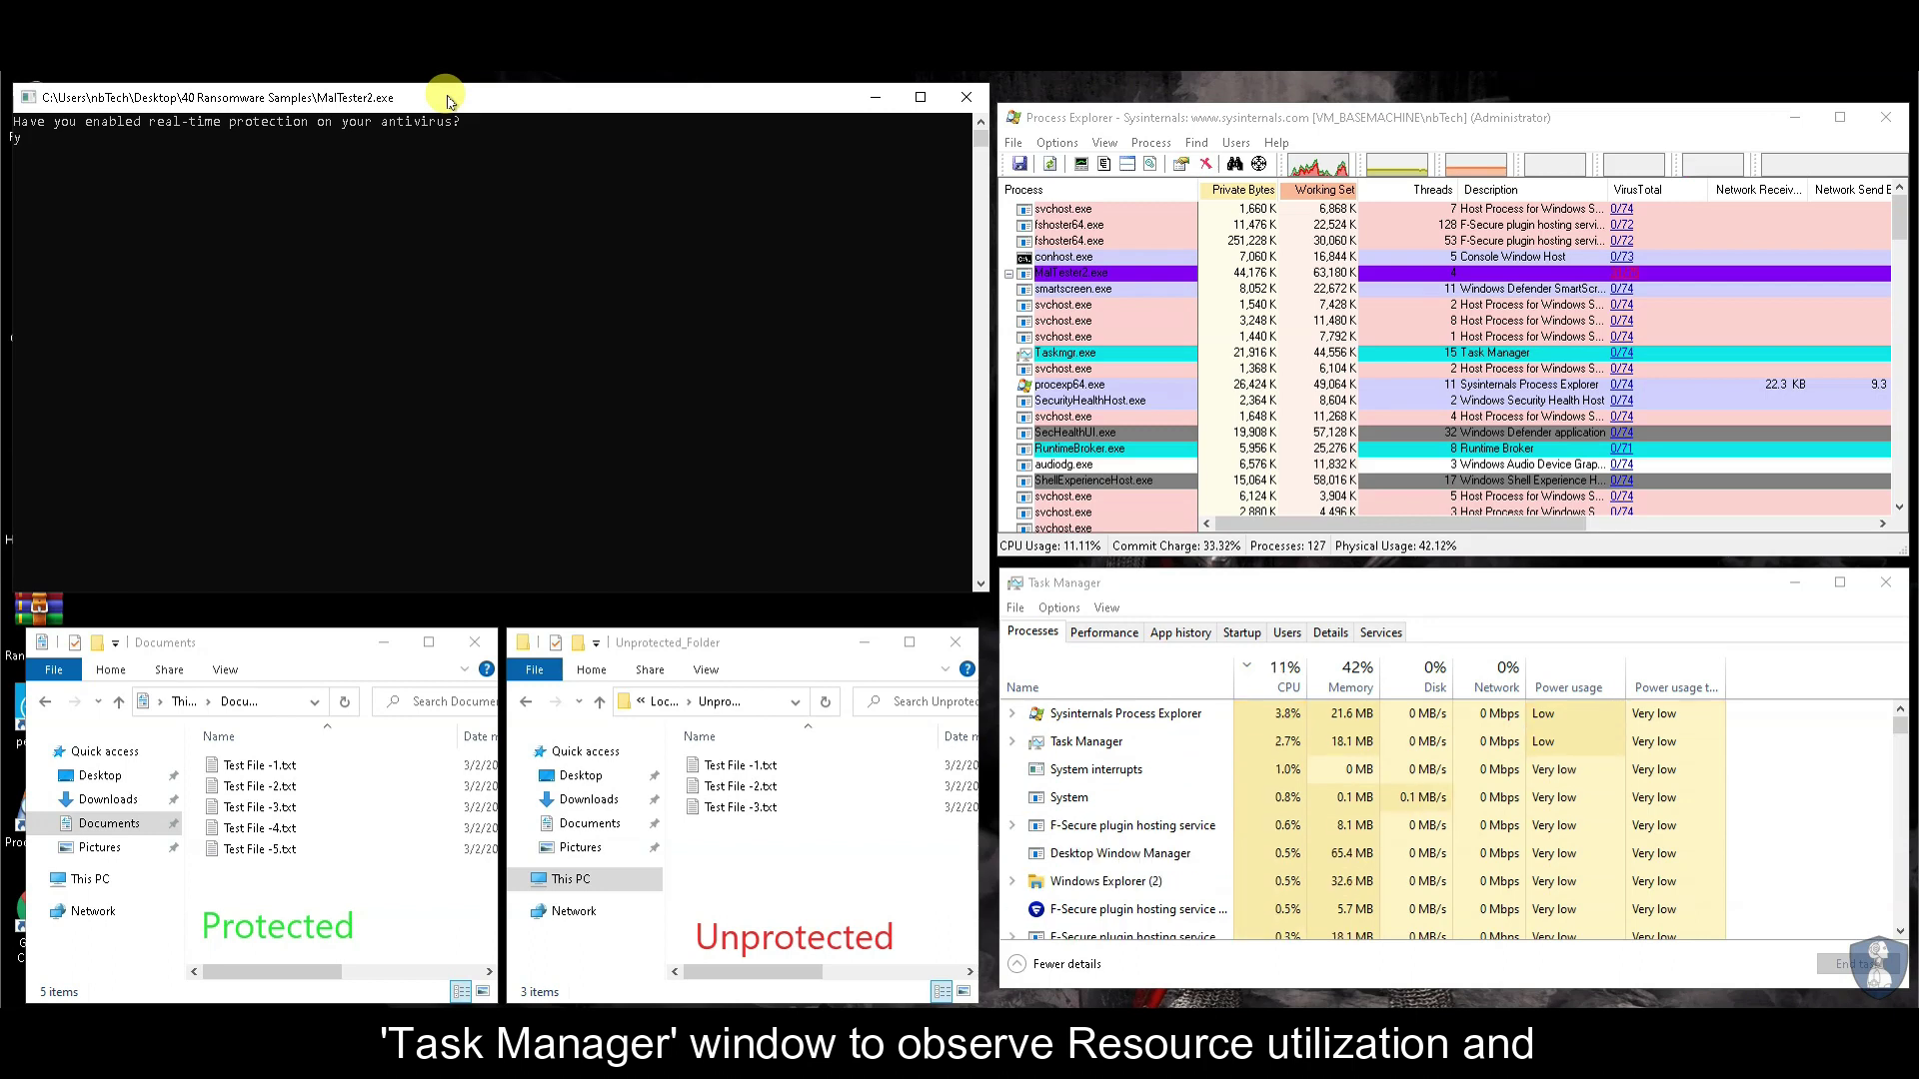
{"action": "type", "text": "y"}
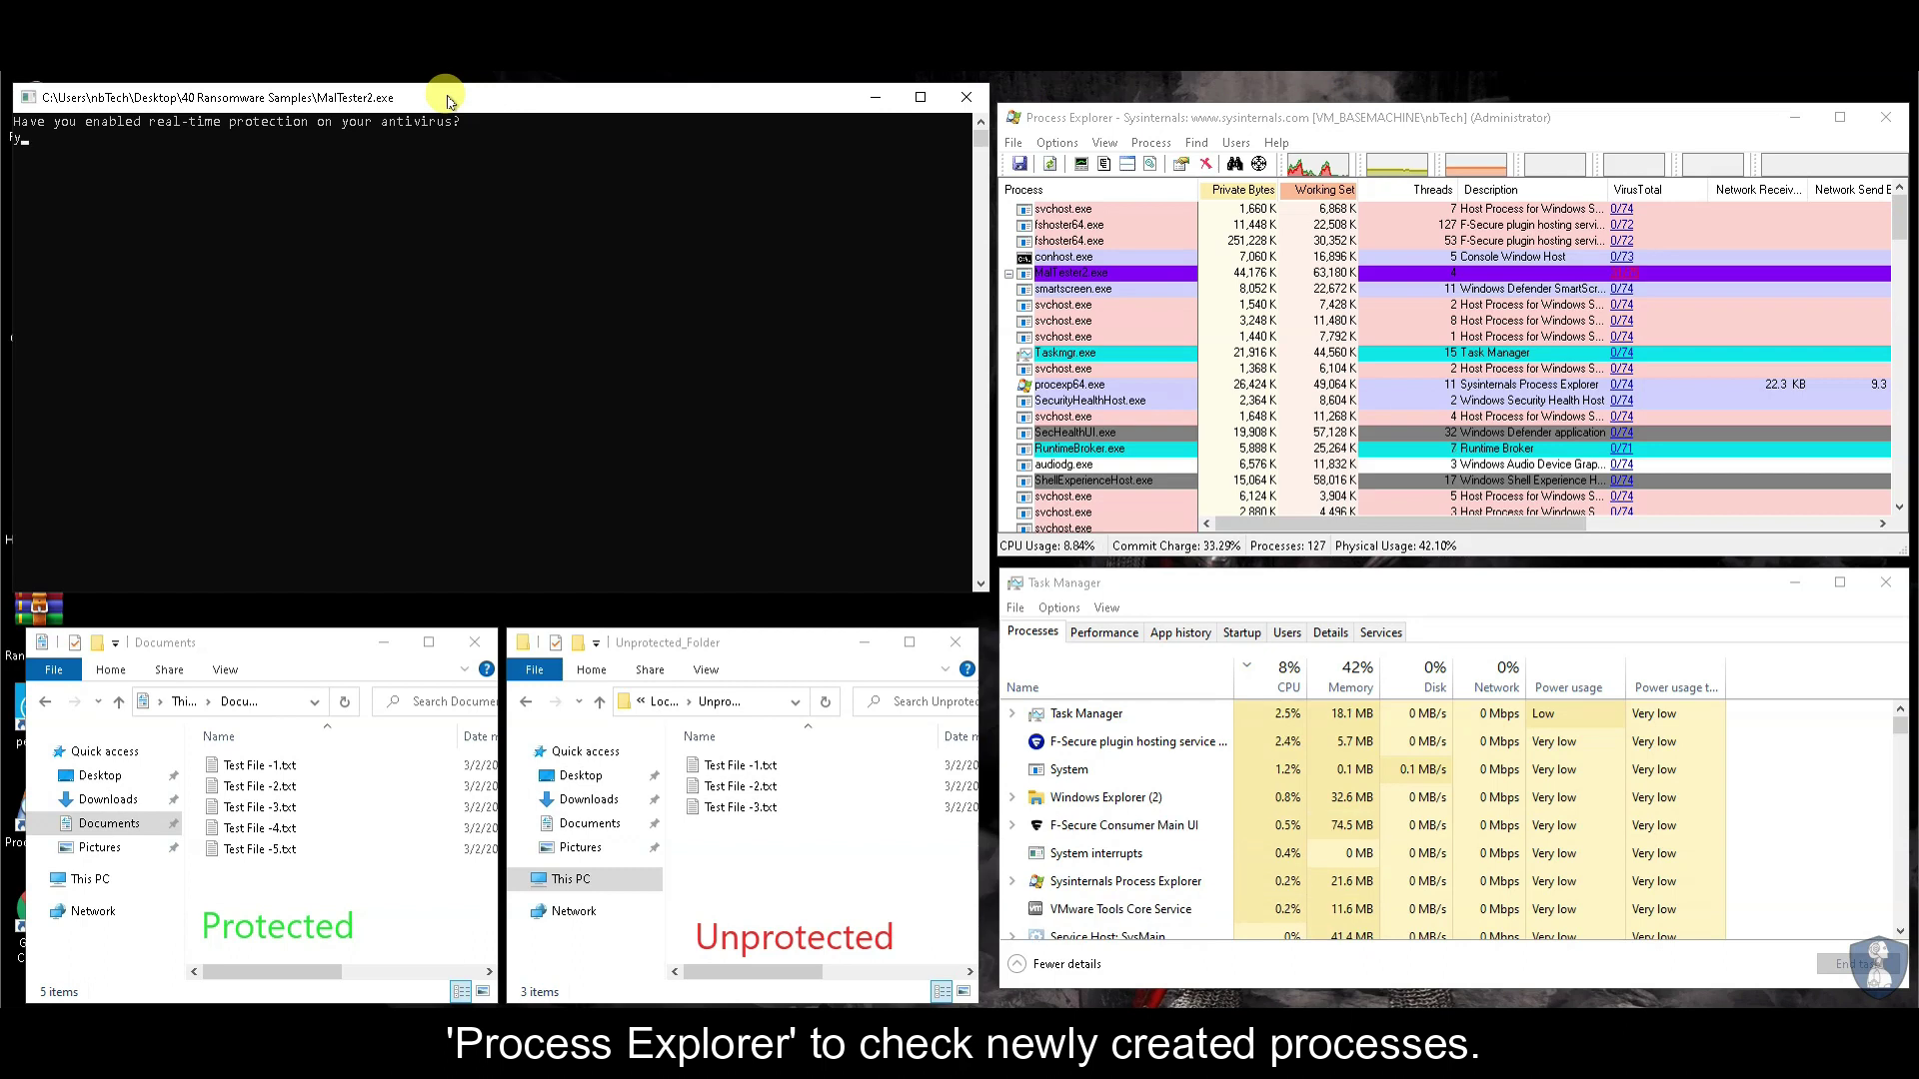
{"action": "key", "text": "Return"}
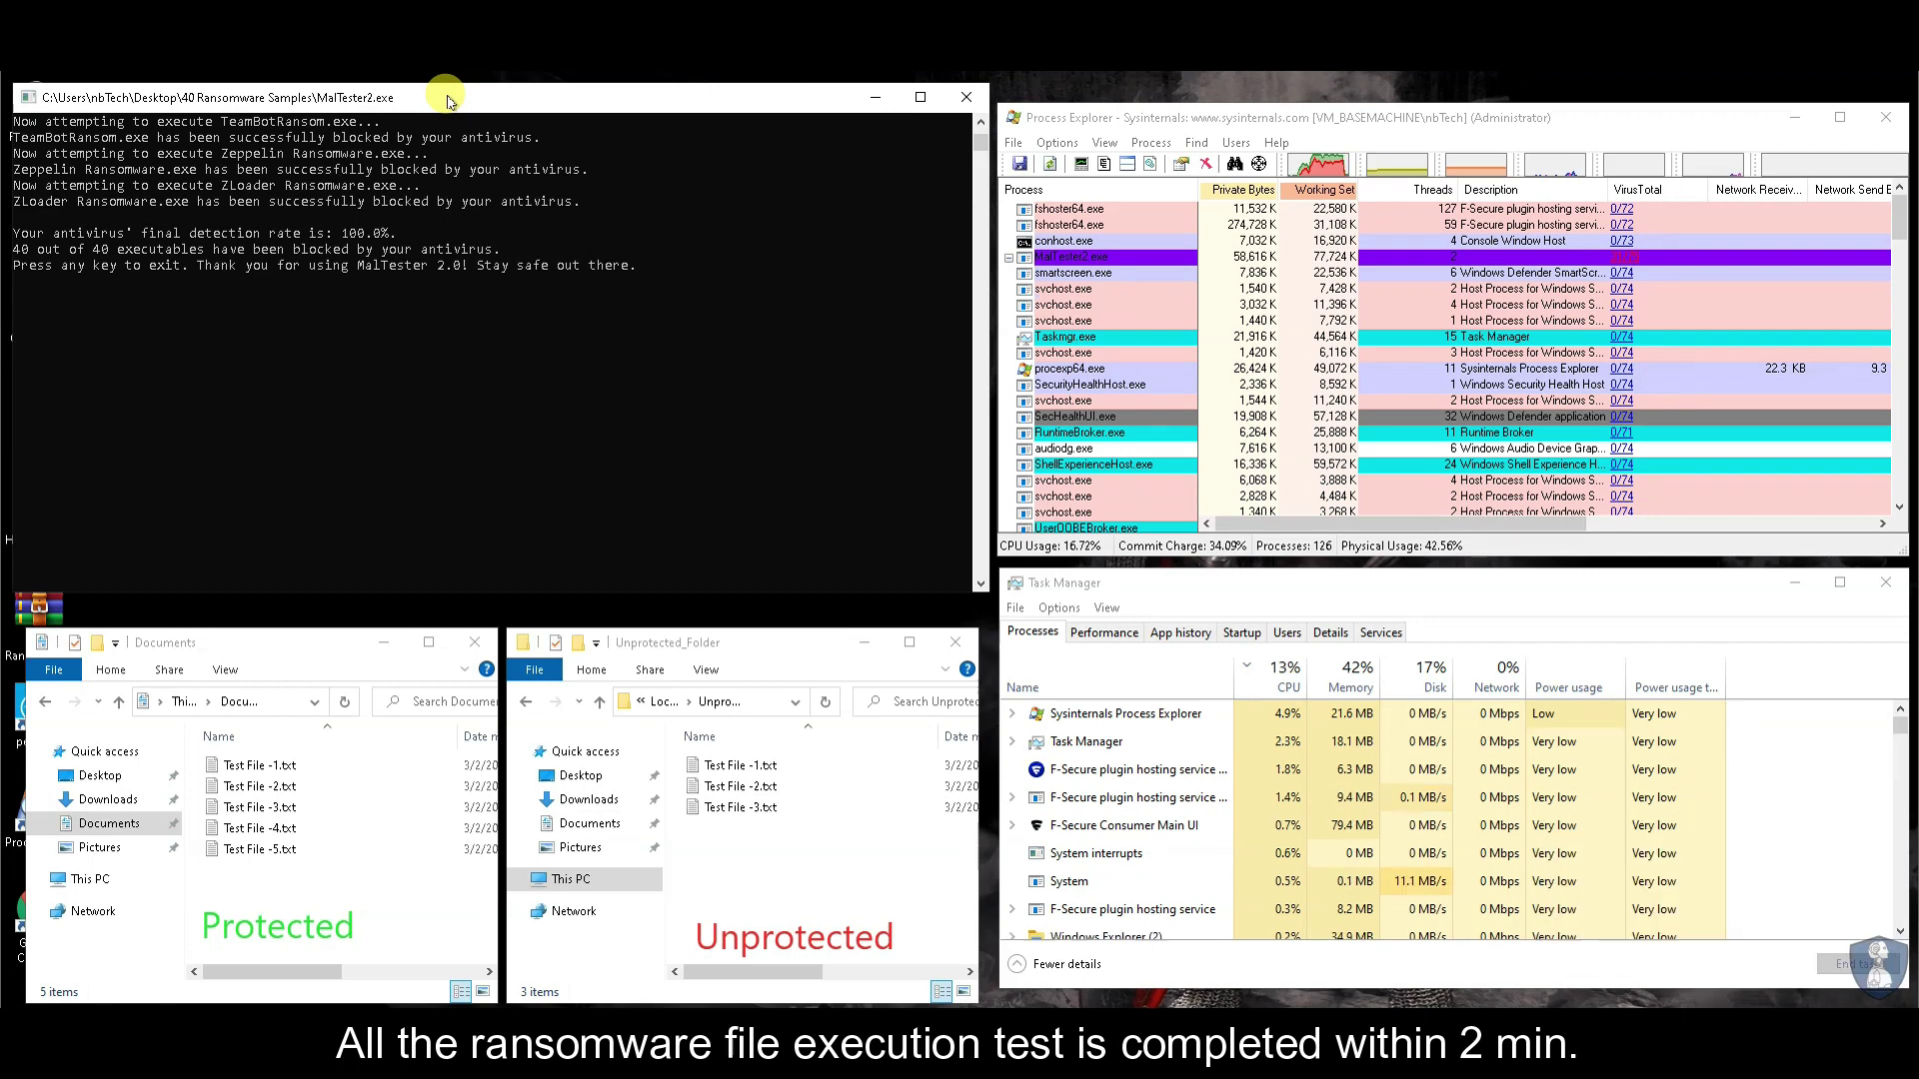
Step: Highlight the final detection rate in the MalTester2 results, and clear the selection
{"action": "left_click_drag", "start_coordinate": [14, 250], "coordinate": [415, 236]}
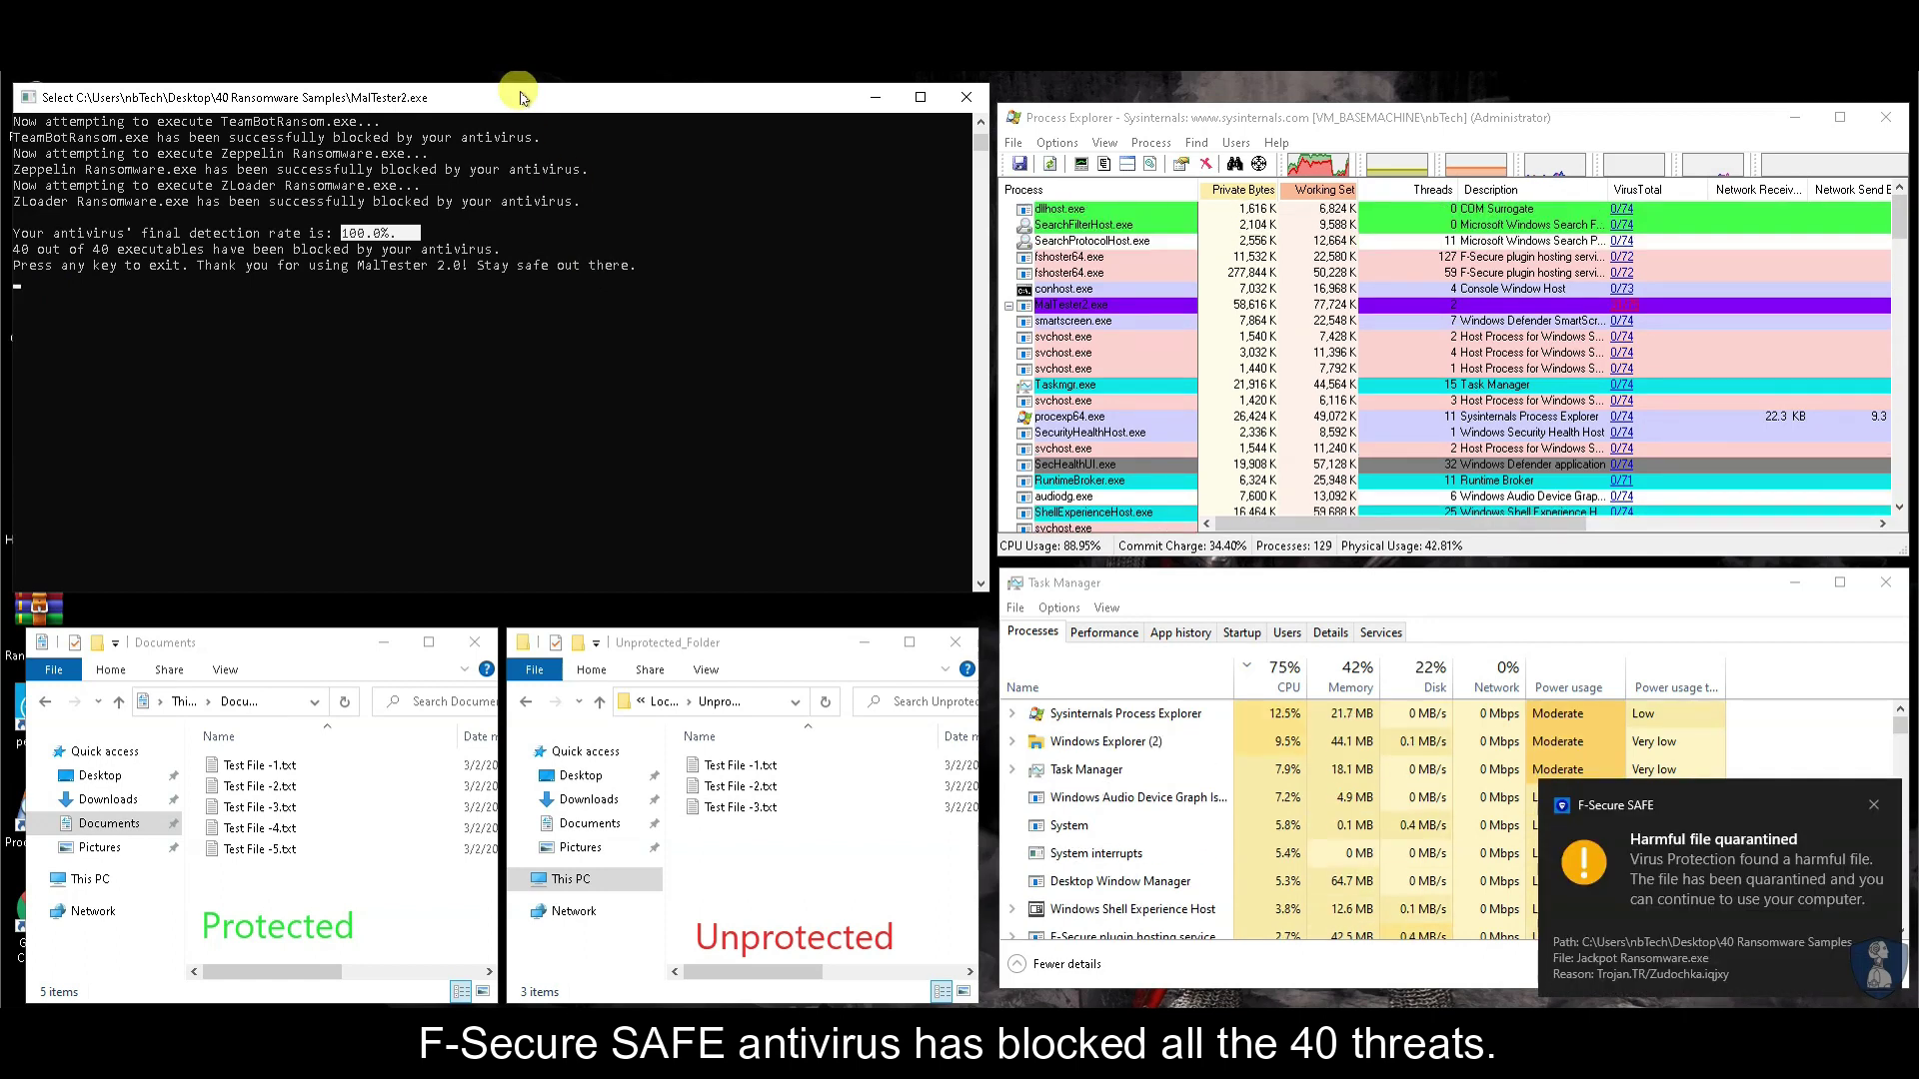
{"action": "key", "text": "Escape"}
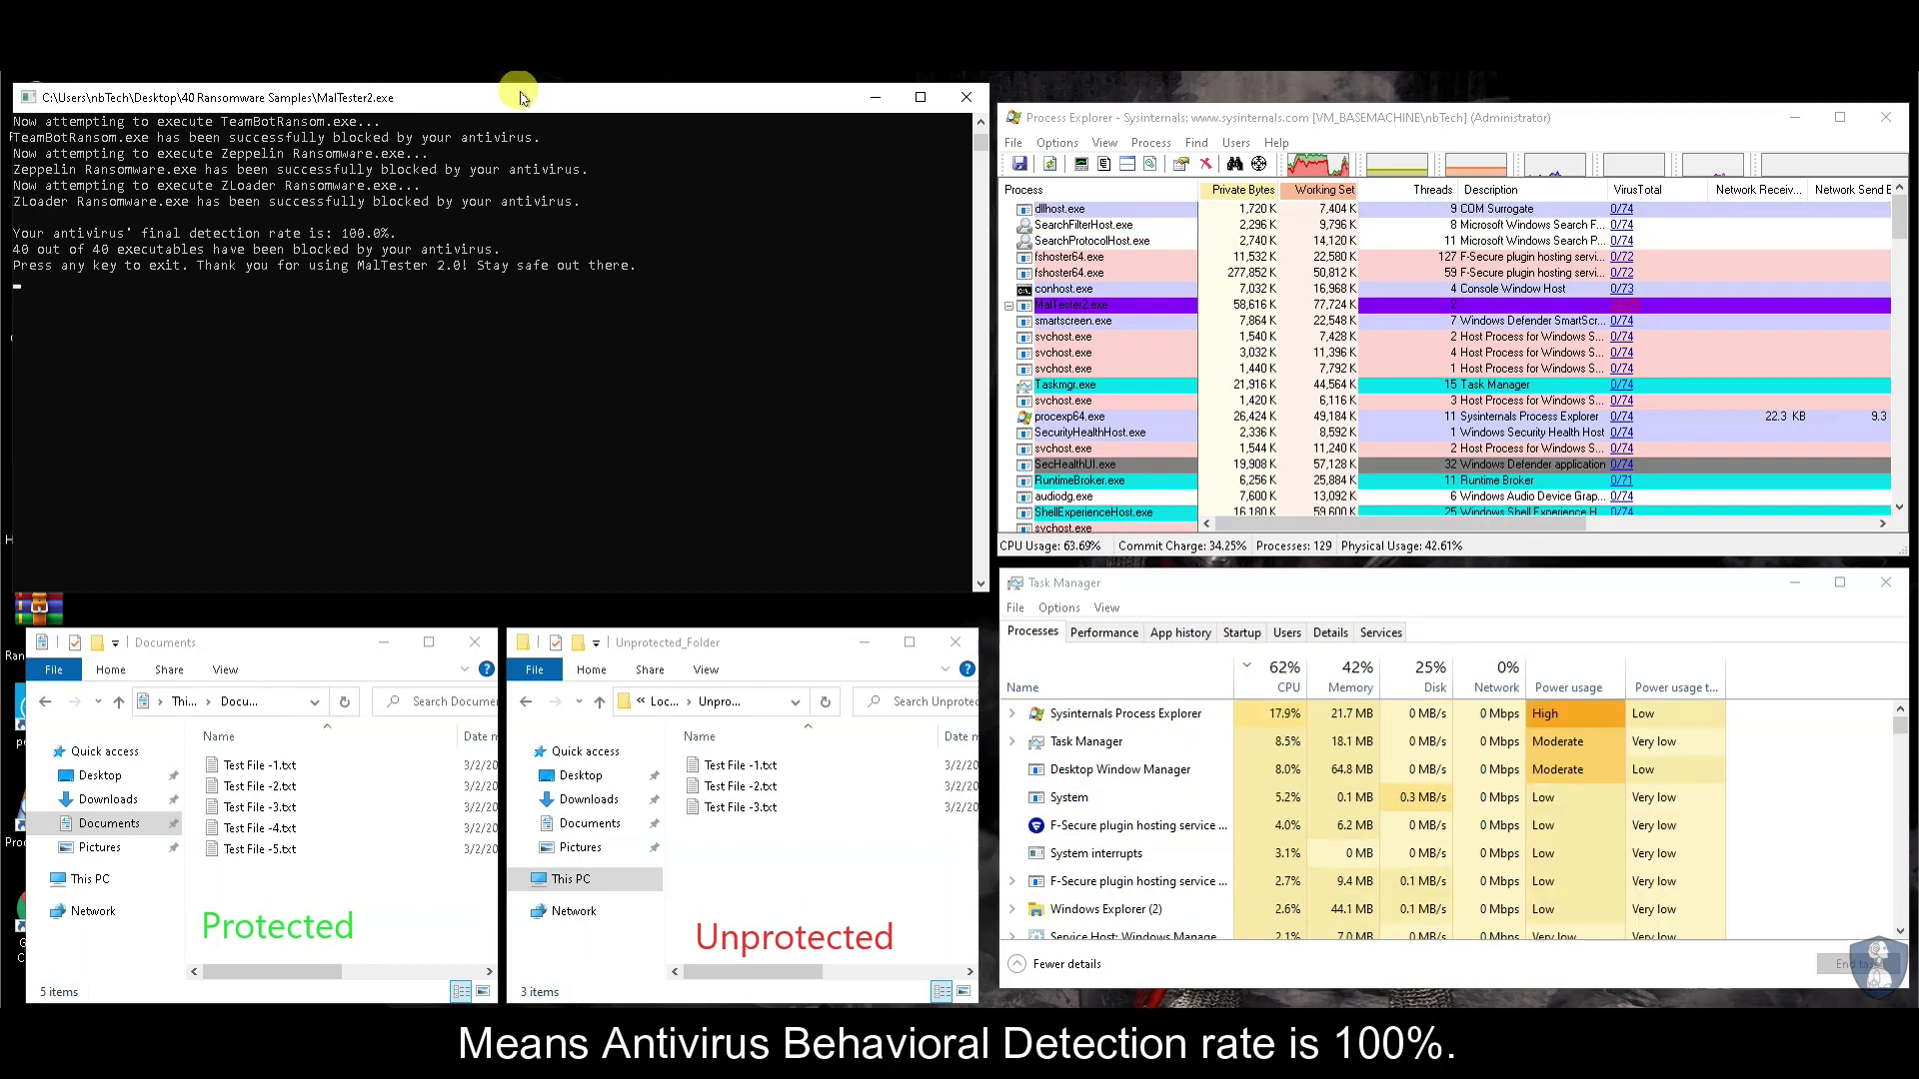
Step: Exit MalTester2, close Process Explorer, and close Task Manager after sorting its processes by memory usage
{"action": "key", "text": "Return"}
{"action": "left_click", "coordinate": [826, 703]}
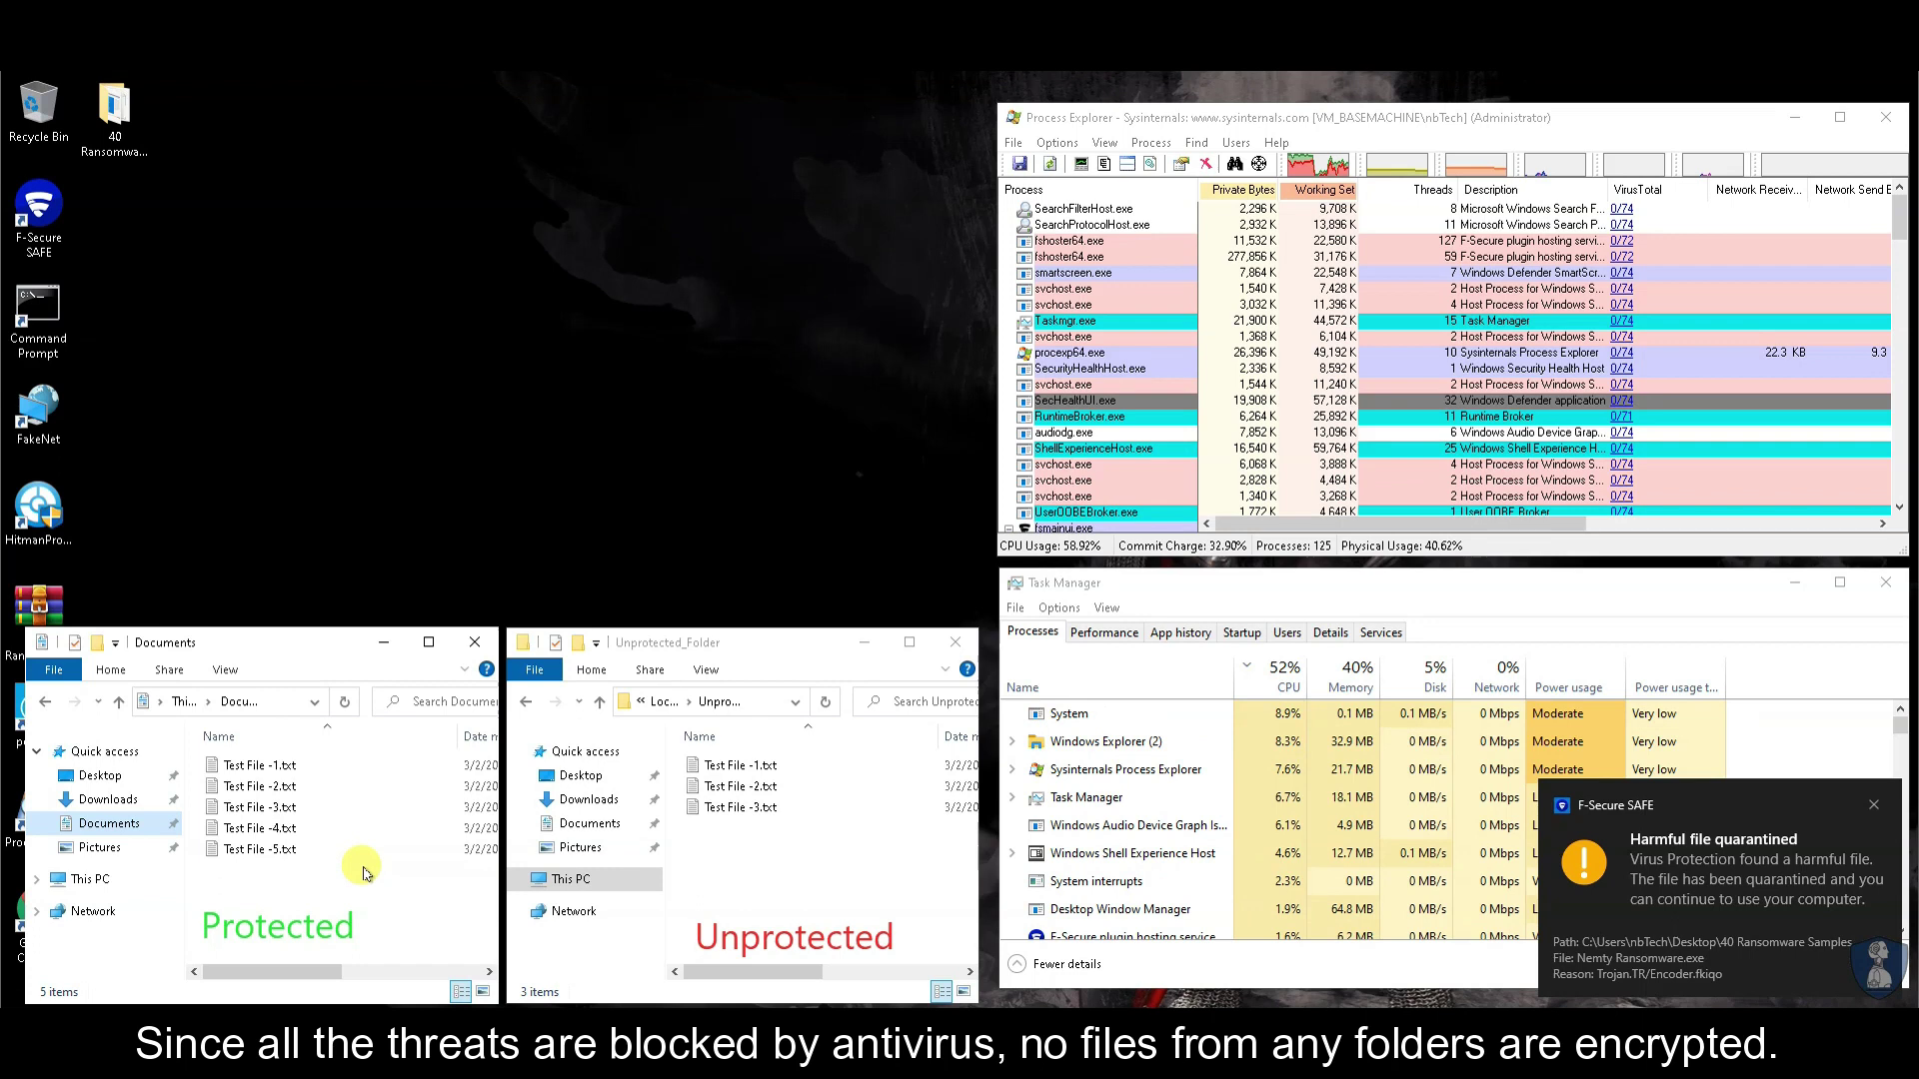
{"action": "left_click", "coordinate": [1886, 117]}
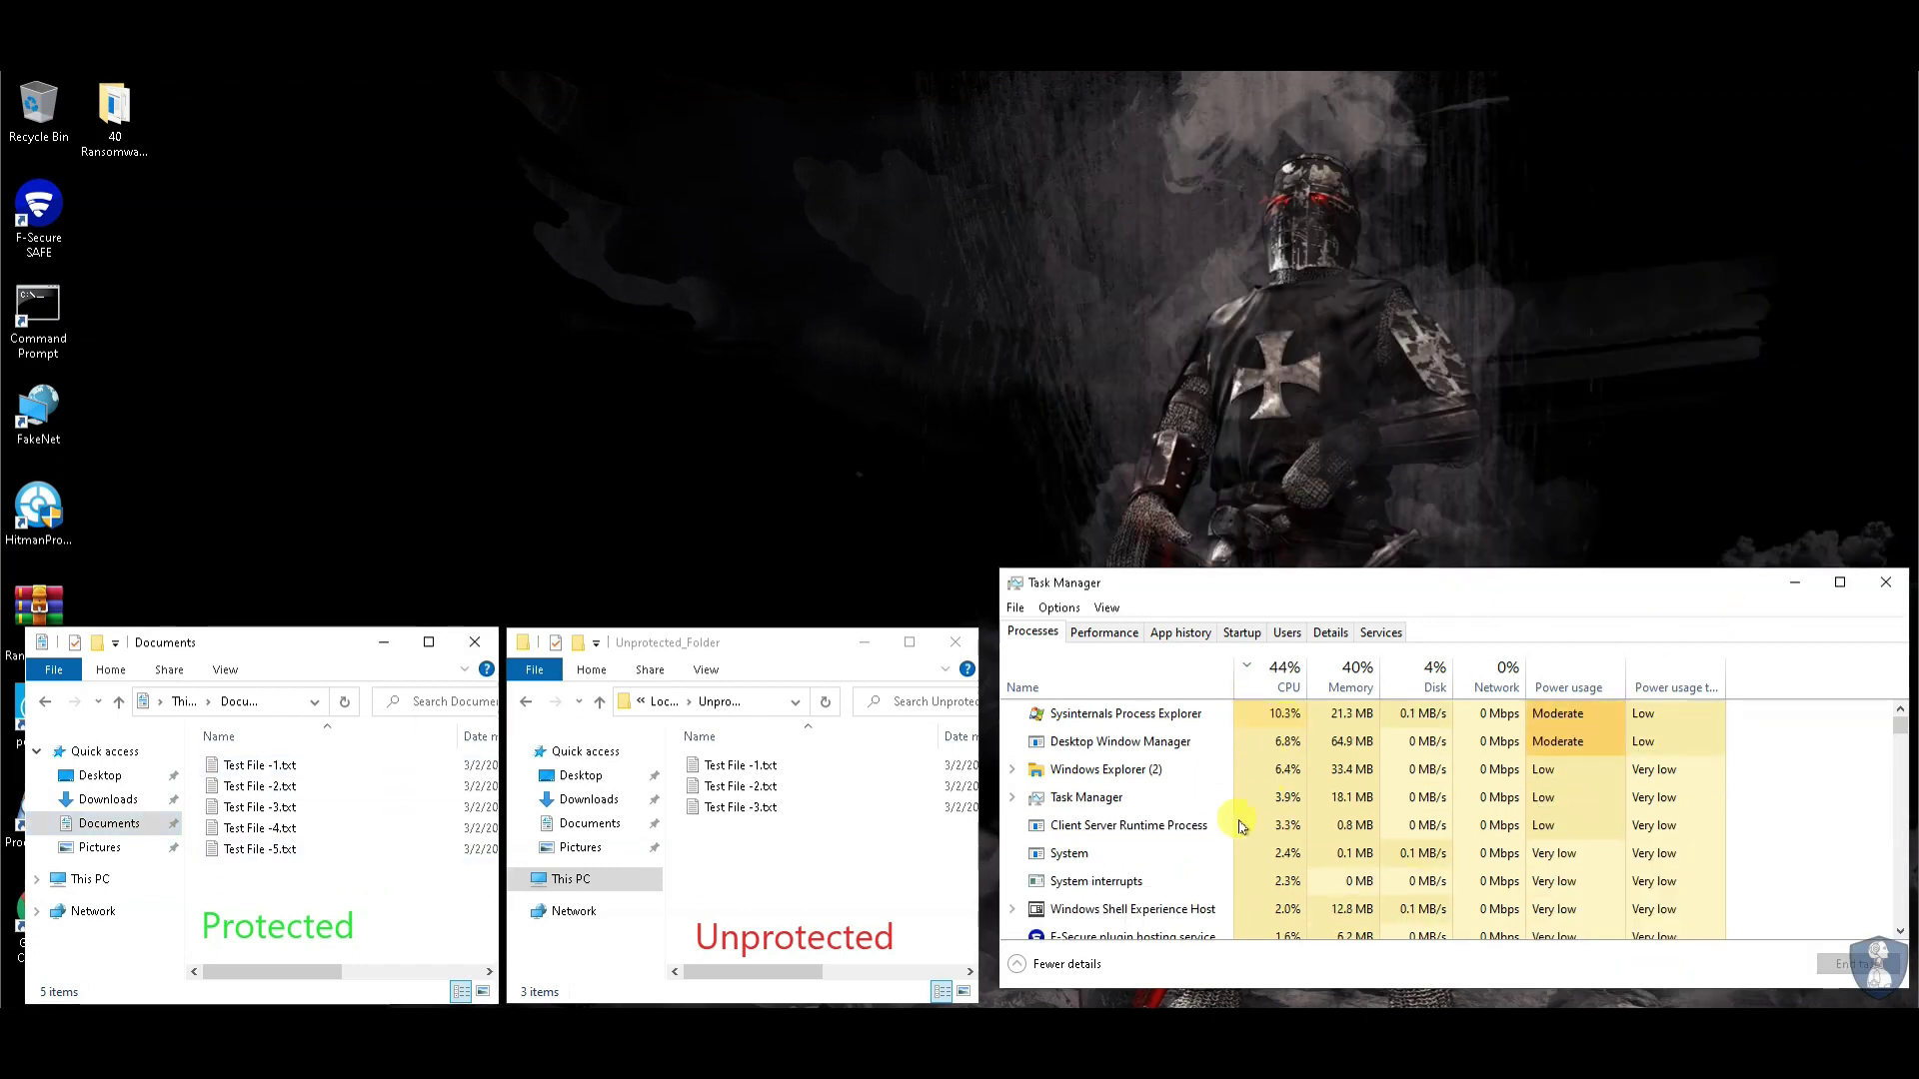
{"action": "left_click", "coordinate": [1344, 686]}
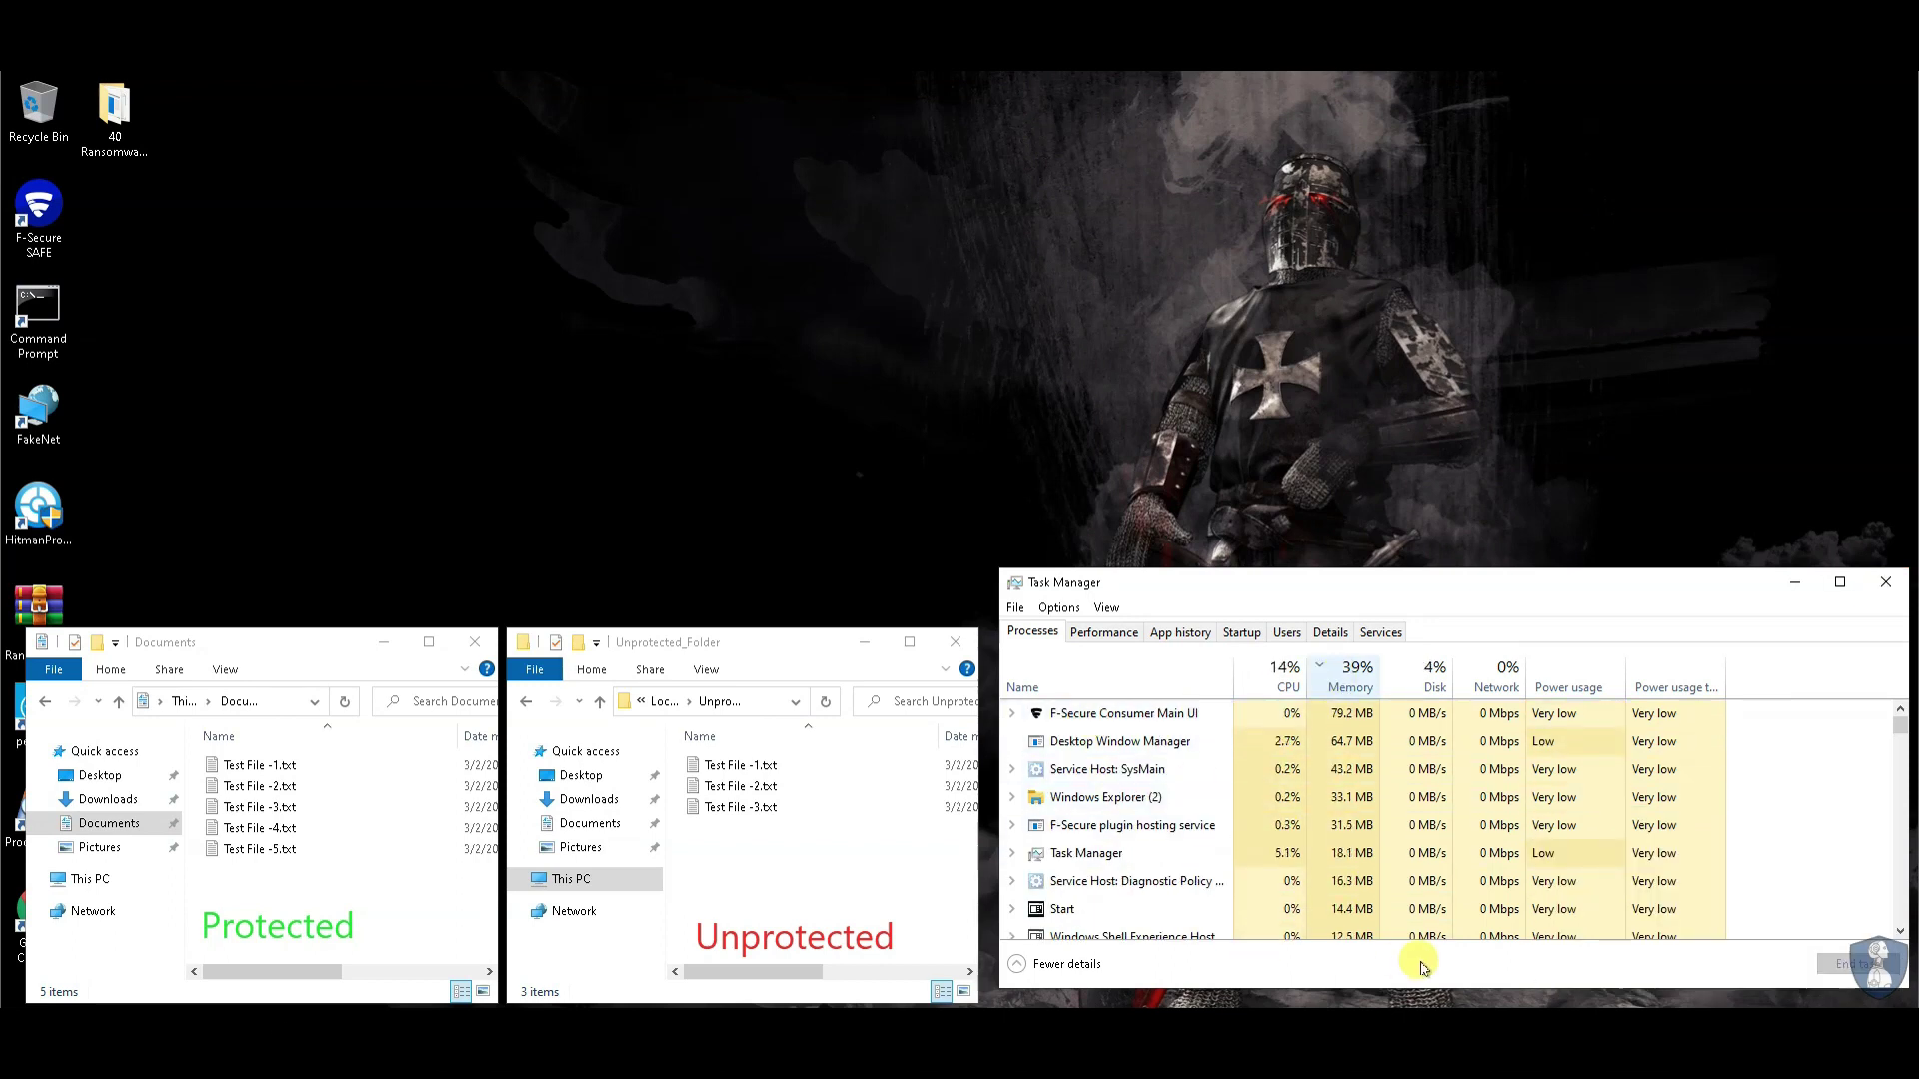
{"action": "left_click", "coordinate": [1886, 582]}
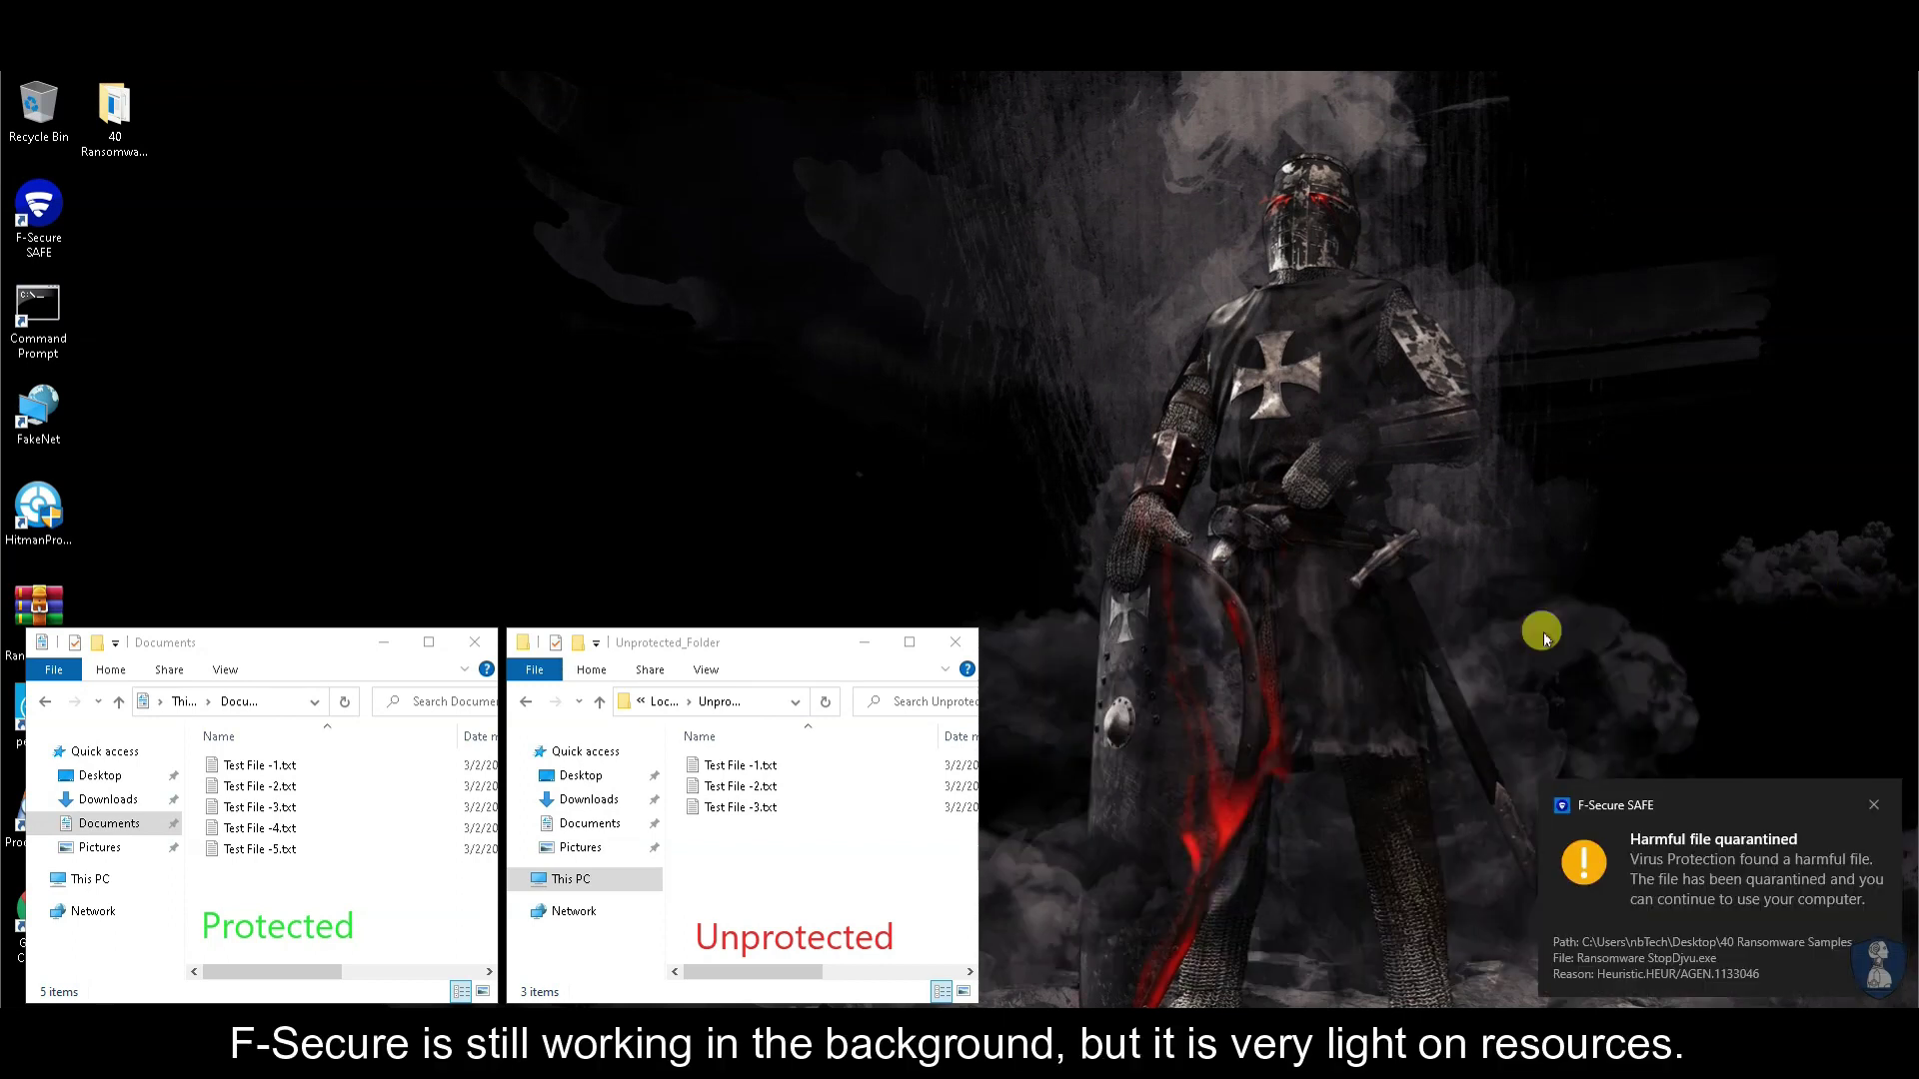
Step: Check the test files in Unprotected_Folder and the protected Pictures and Documents folders, and close both folder windows
{"action": "left_click", "coordinate": [786, 879]}
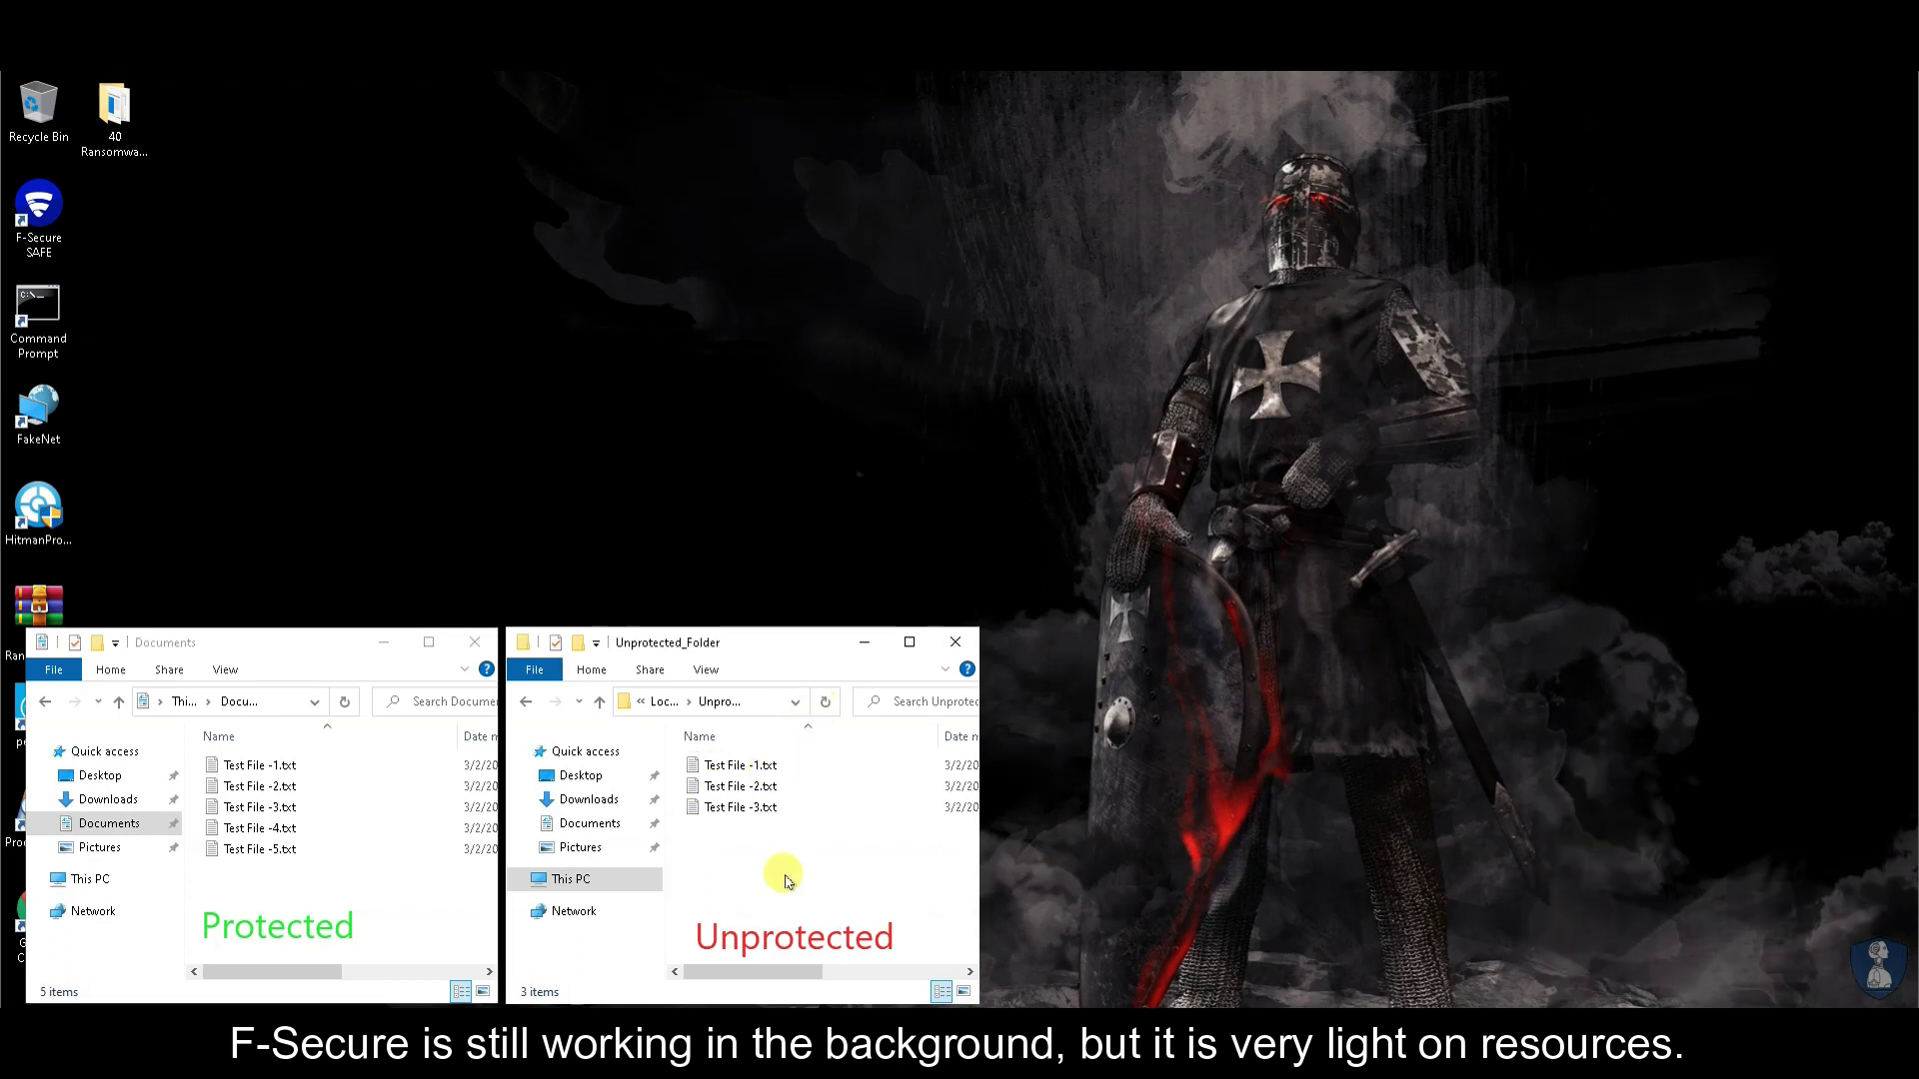
{"action": "key", "text": "ctrl+a"}
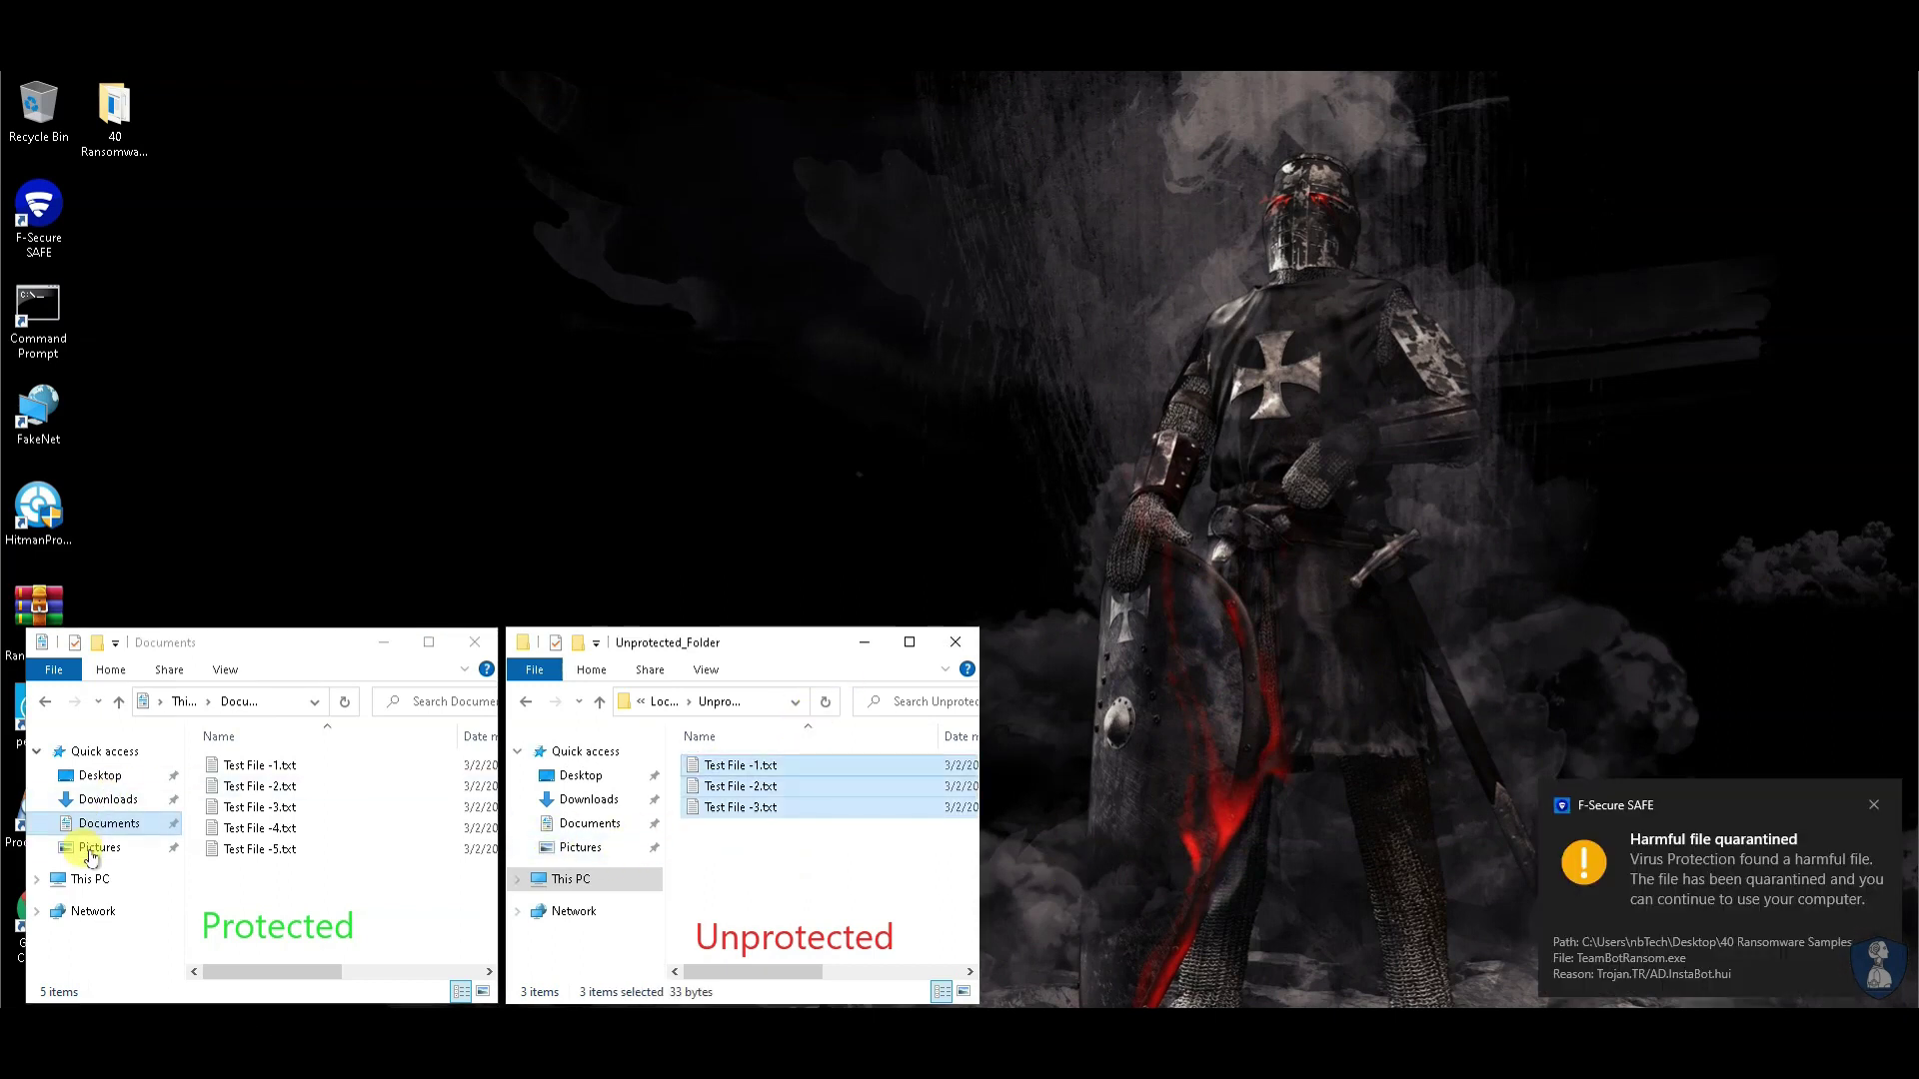
{"action": "left_click", "coordinate": [91, 849]}
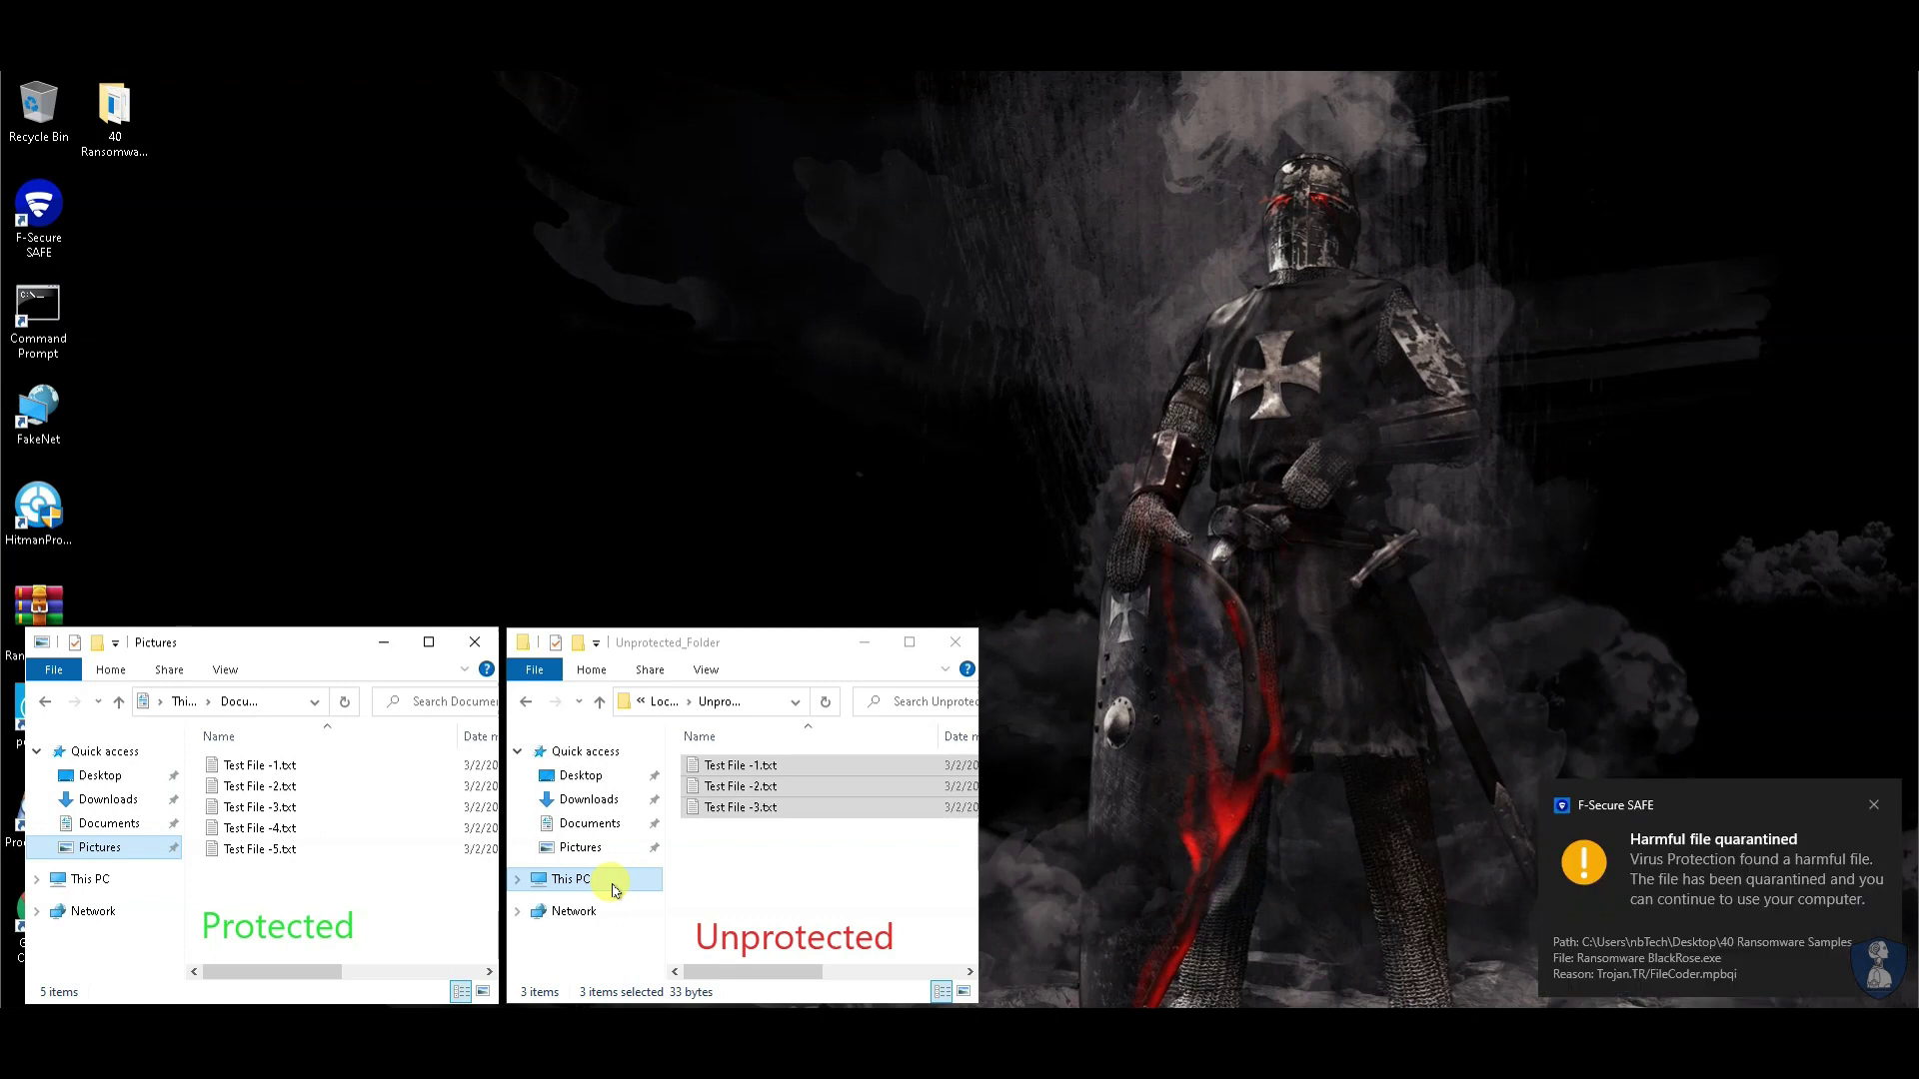
{"action": "scroll", "coordinate": [357, 852], "scroll_direction": "down", "scroll_amount": 1}
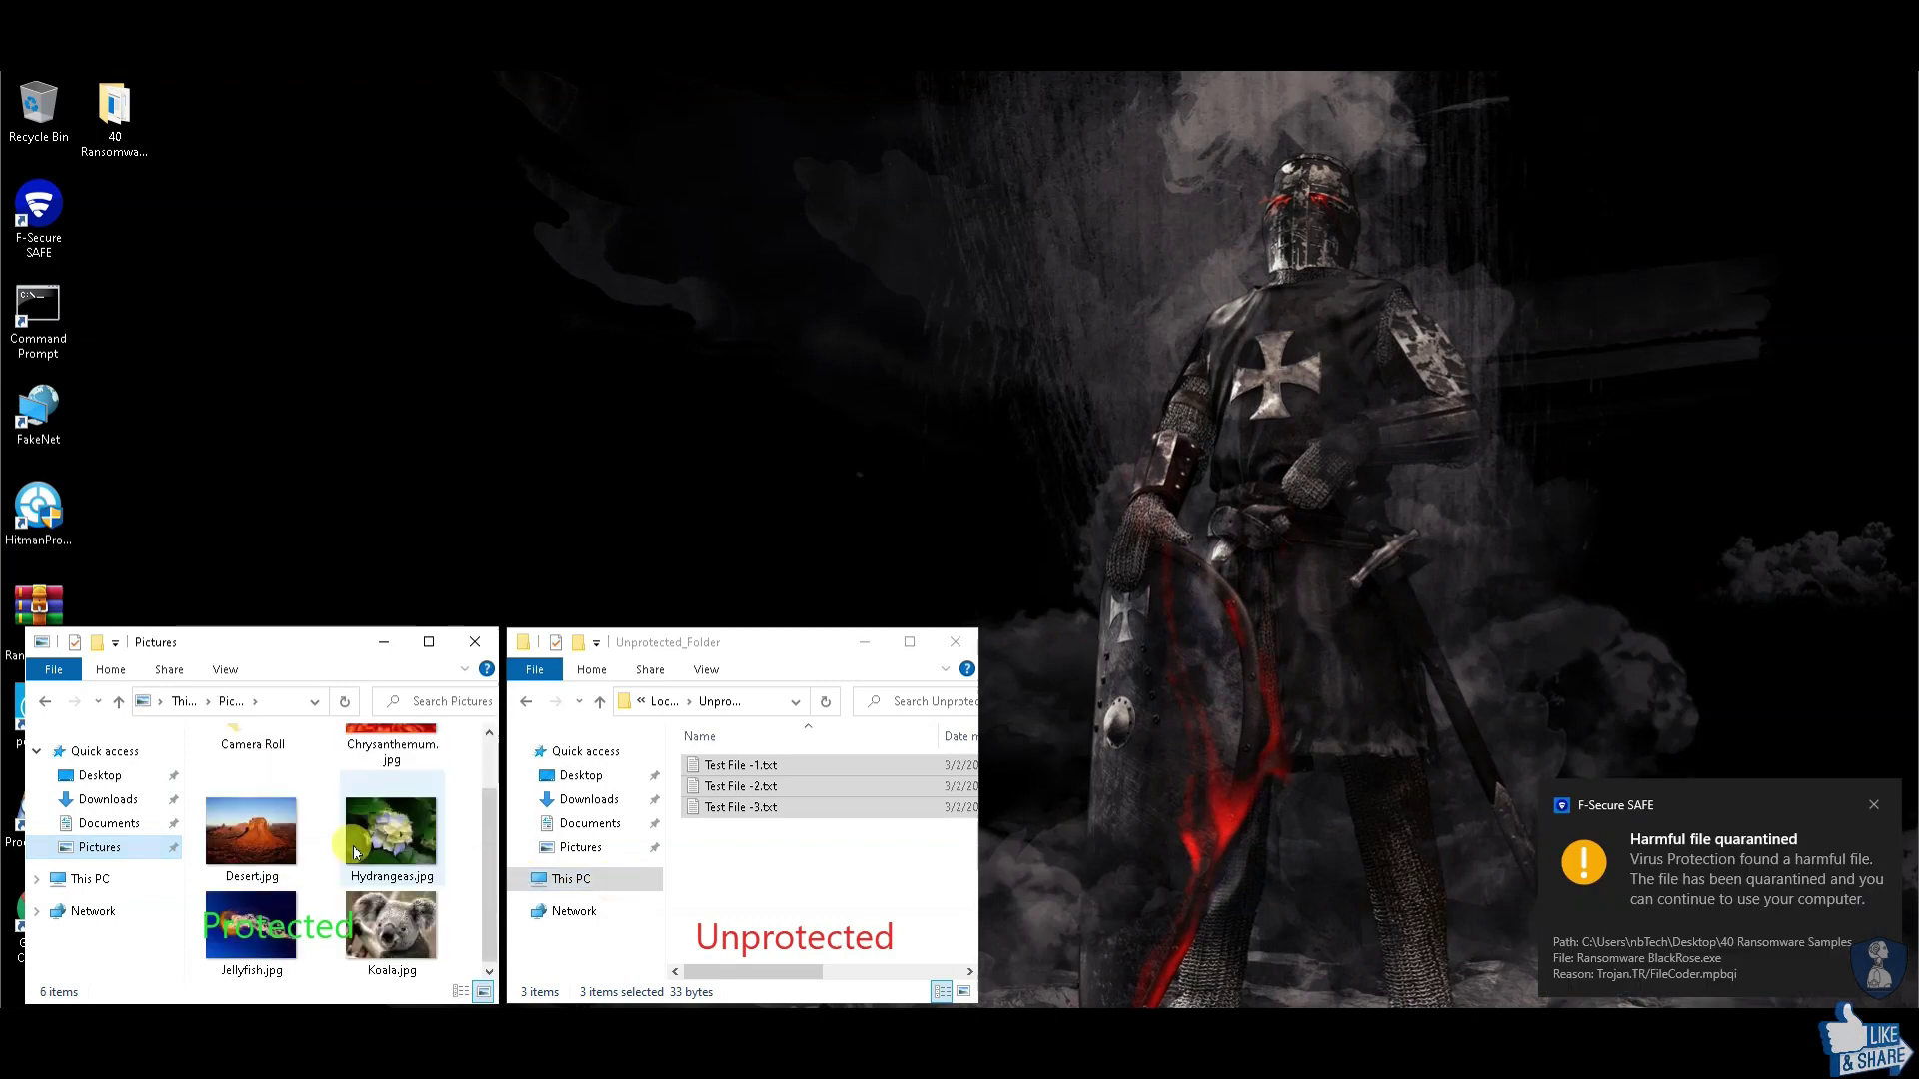
{"action": "scroll", "coordinate": [355, 853], "scroll_direction": "up", "scroll_amount": 1}
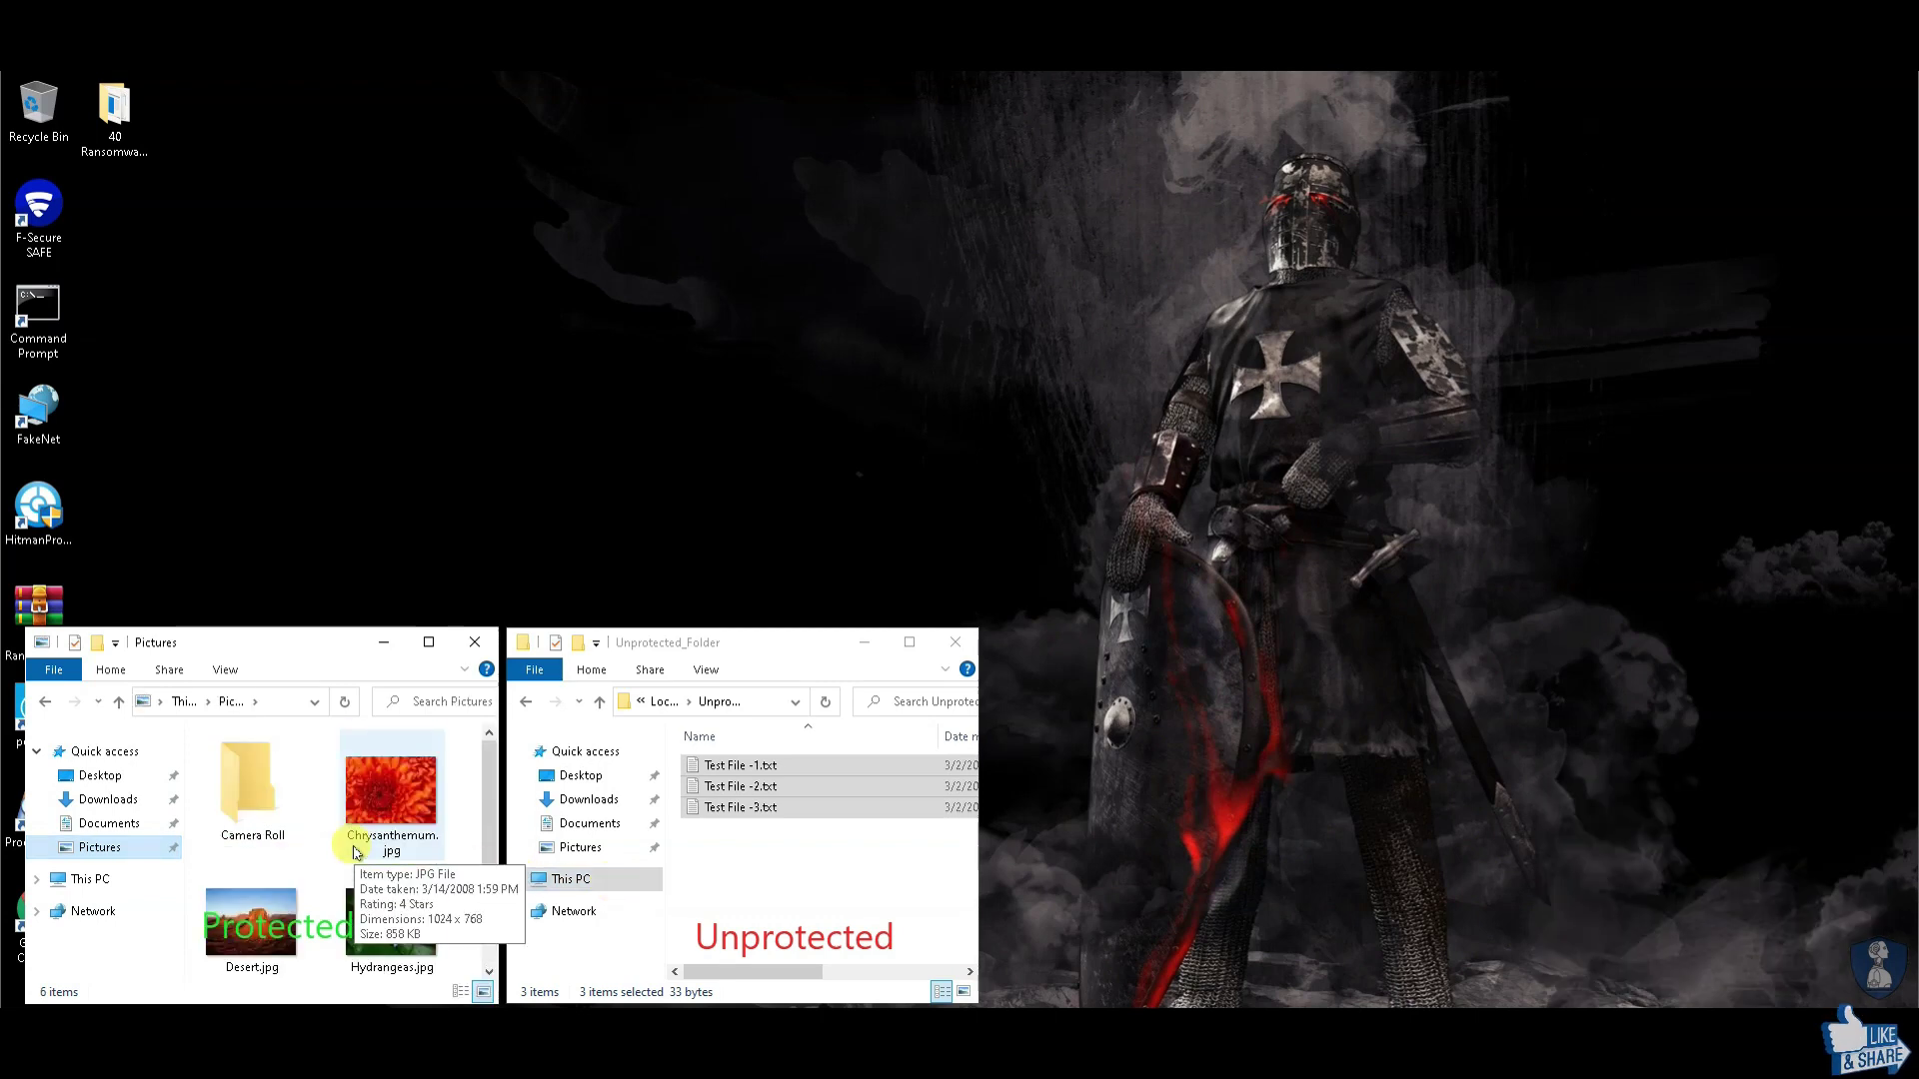
{"action": "left_click", "coordinate": [109, 824]}
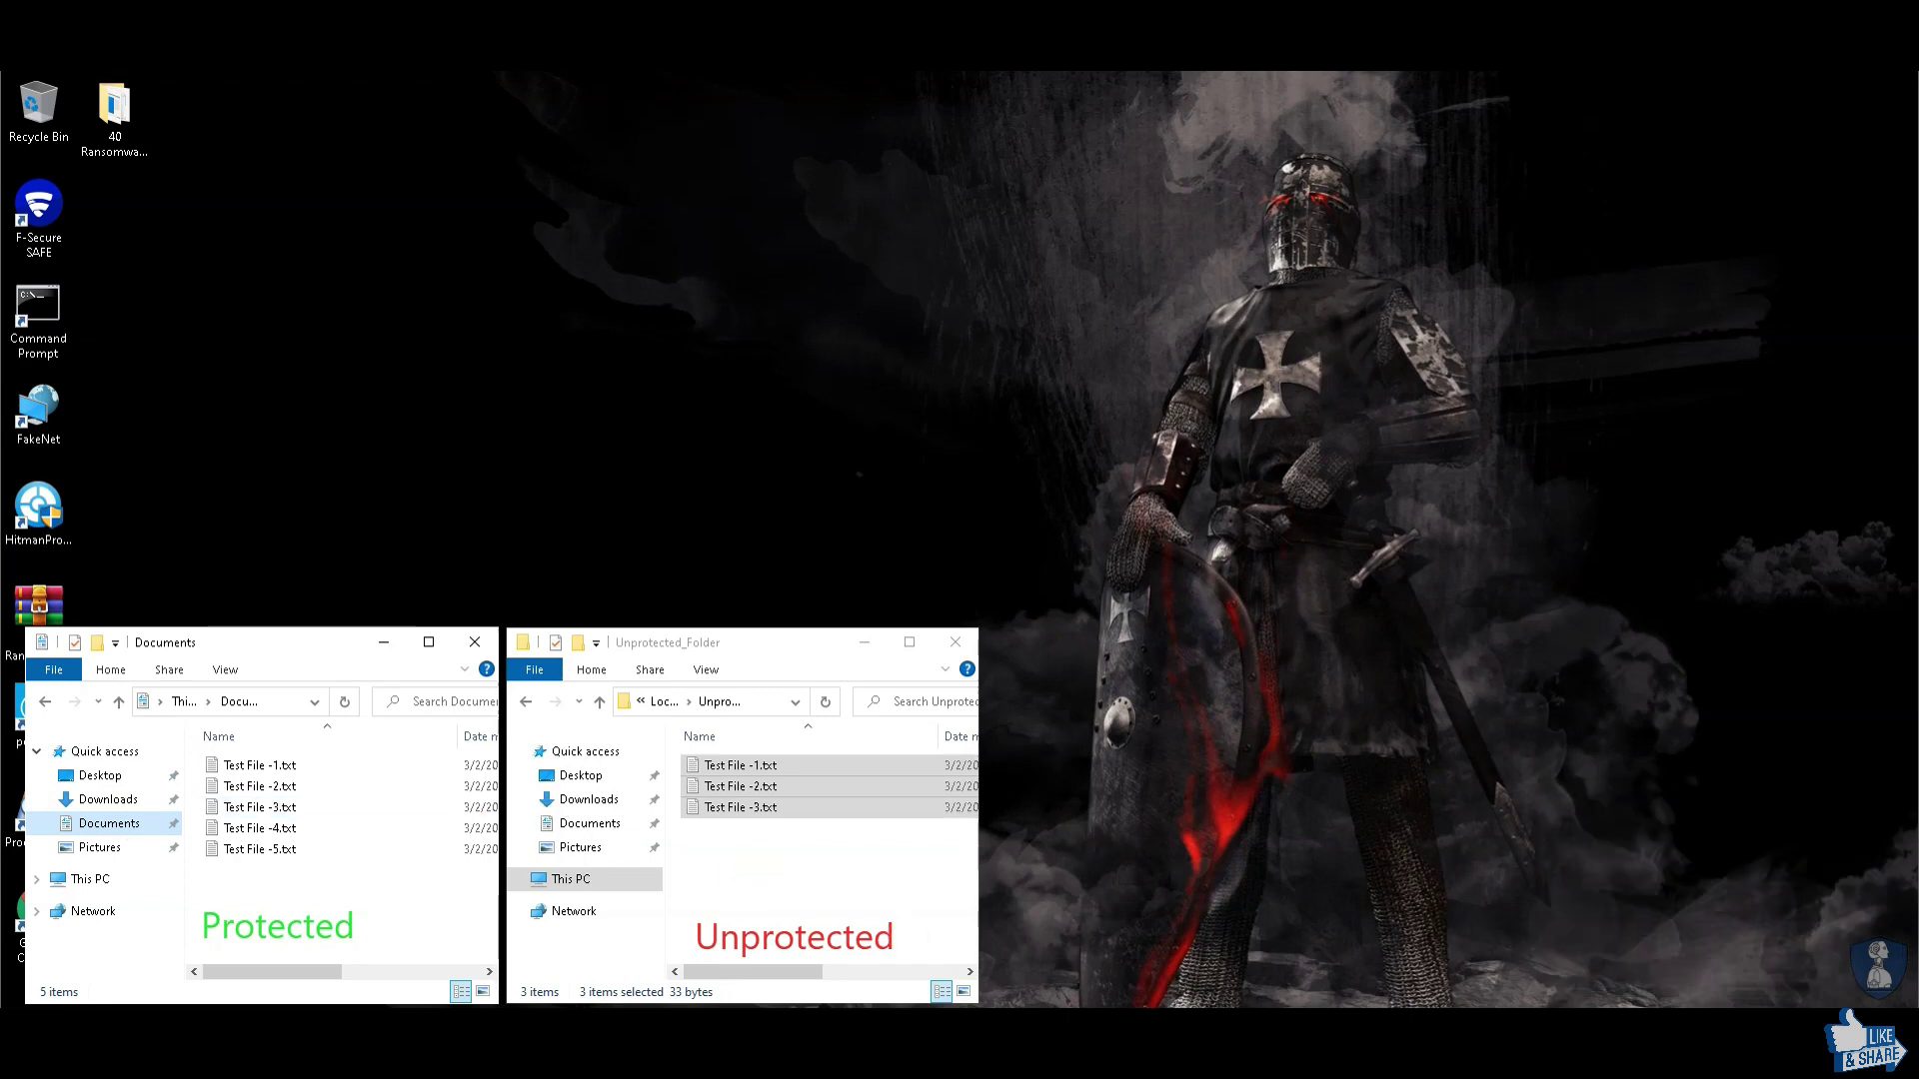
{"action": "left_click", "coordinate": [819, 843]}
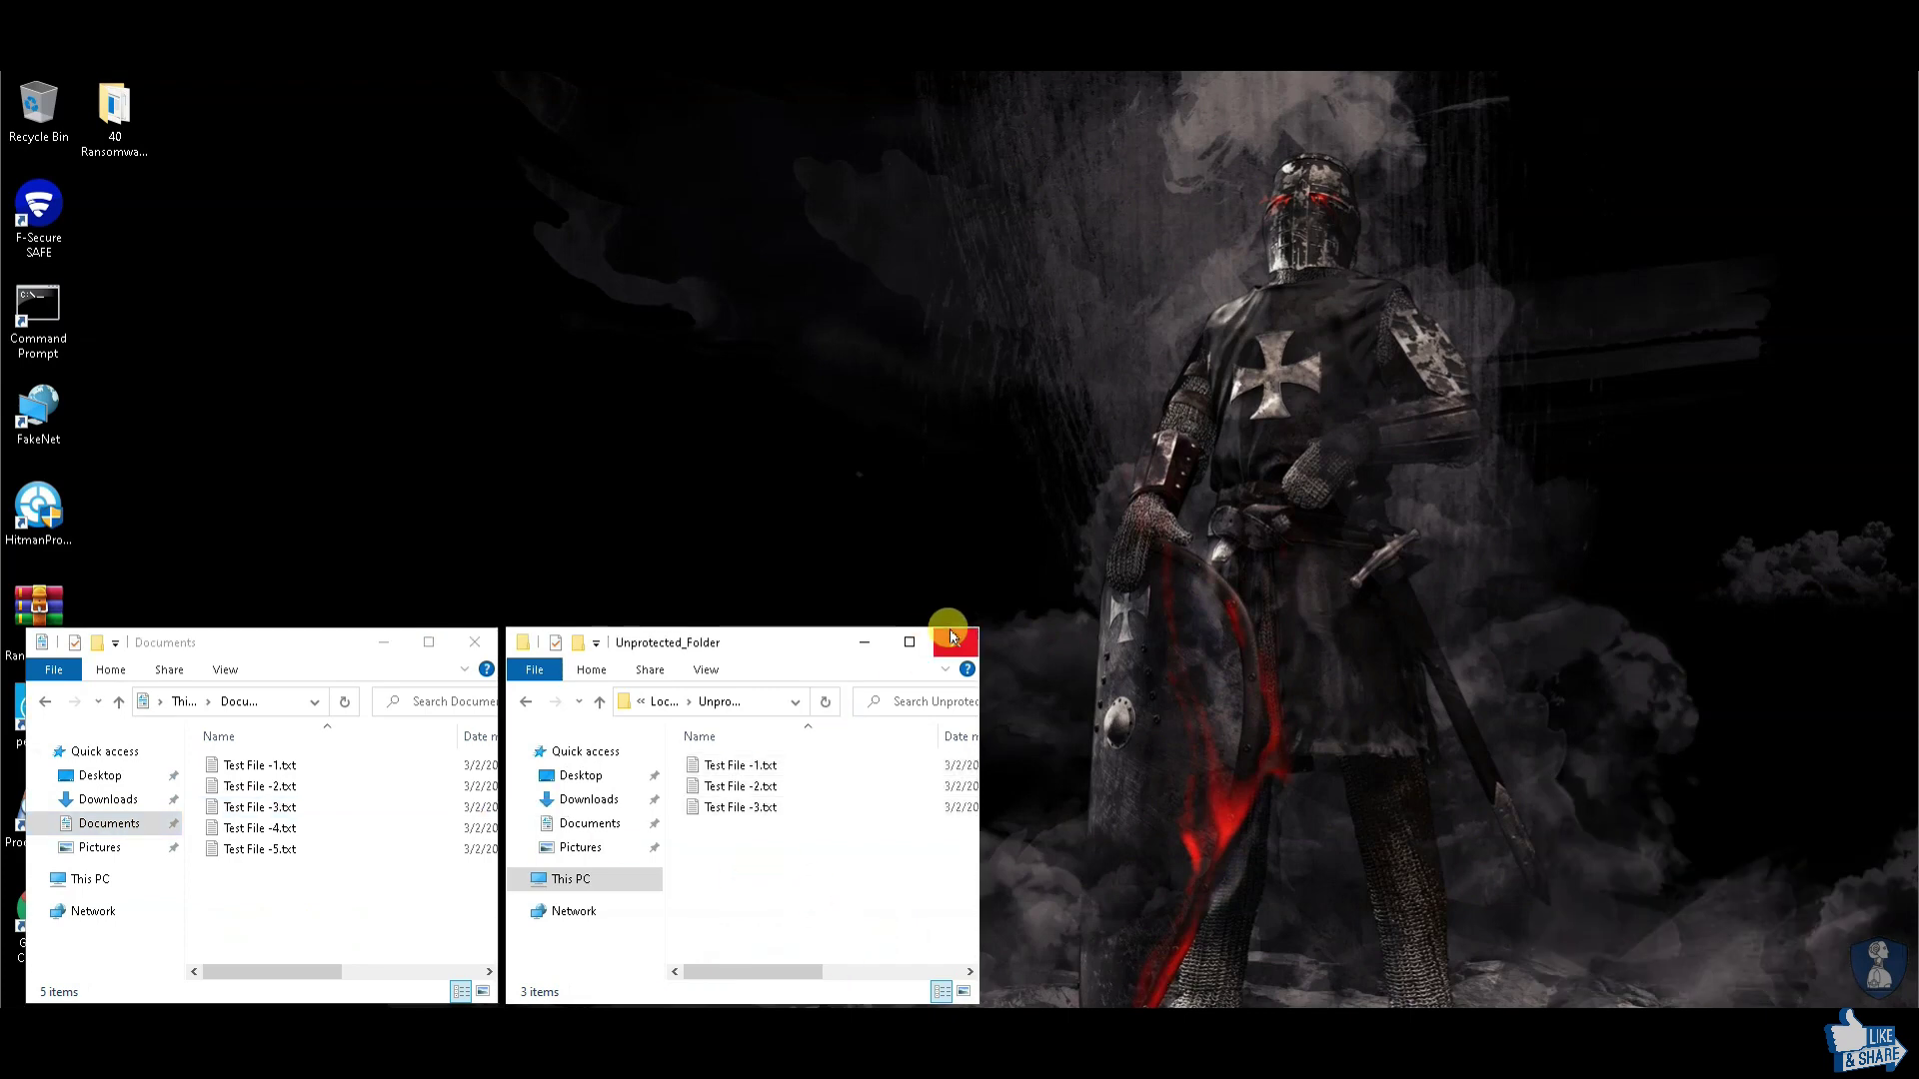
{"action": "left_click", "coordinate": [956, 641]}
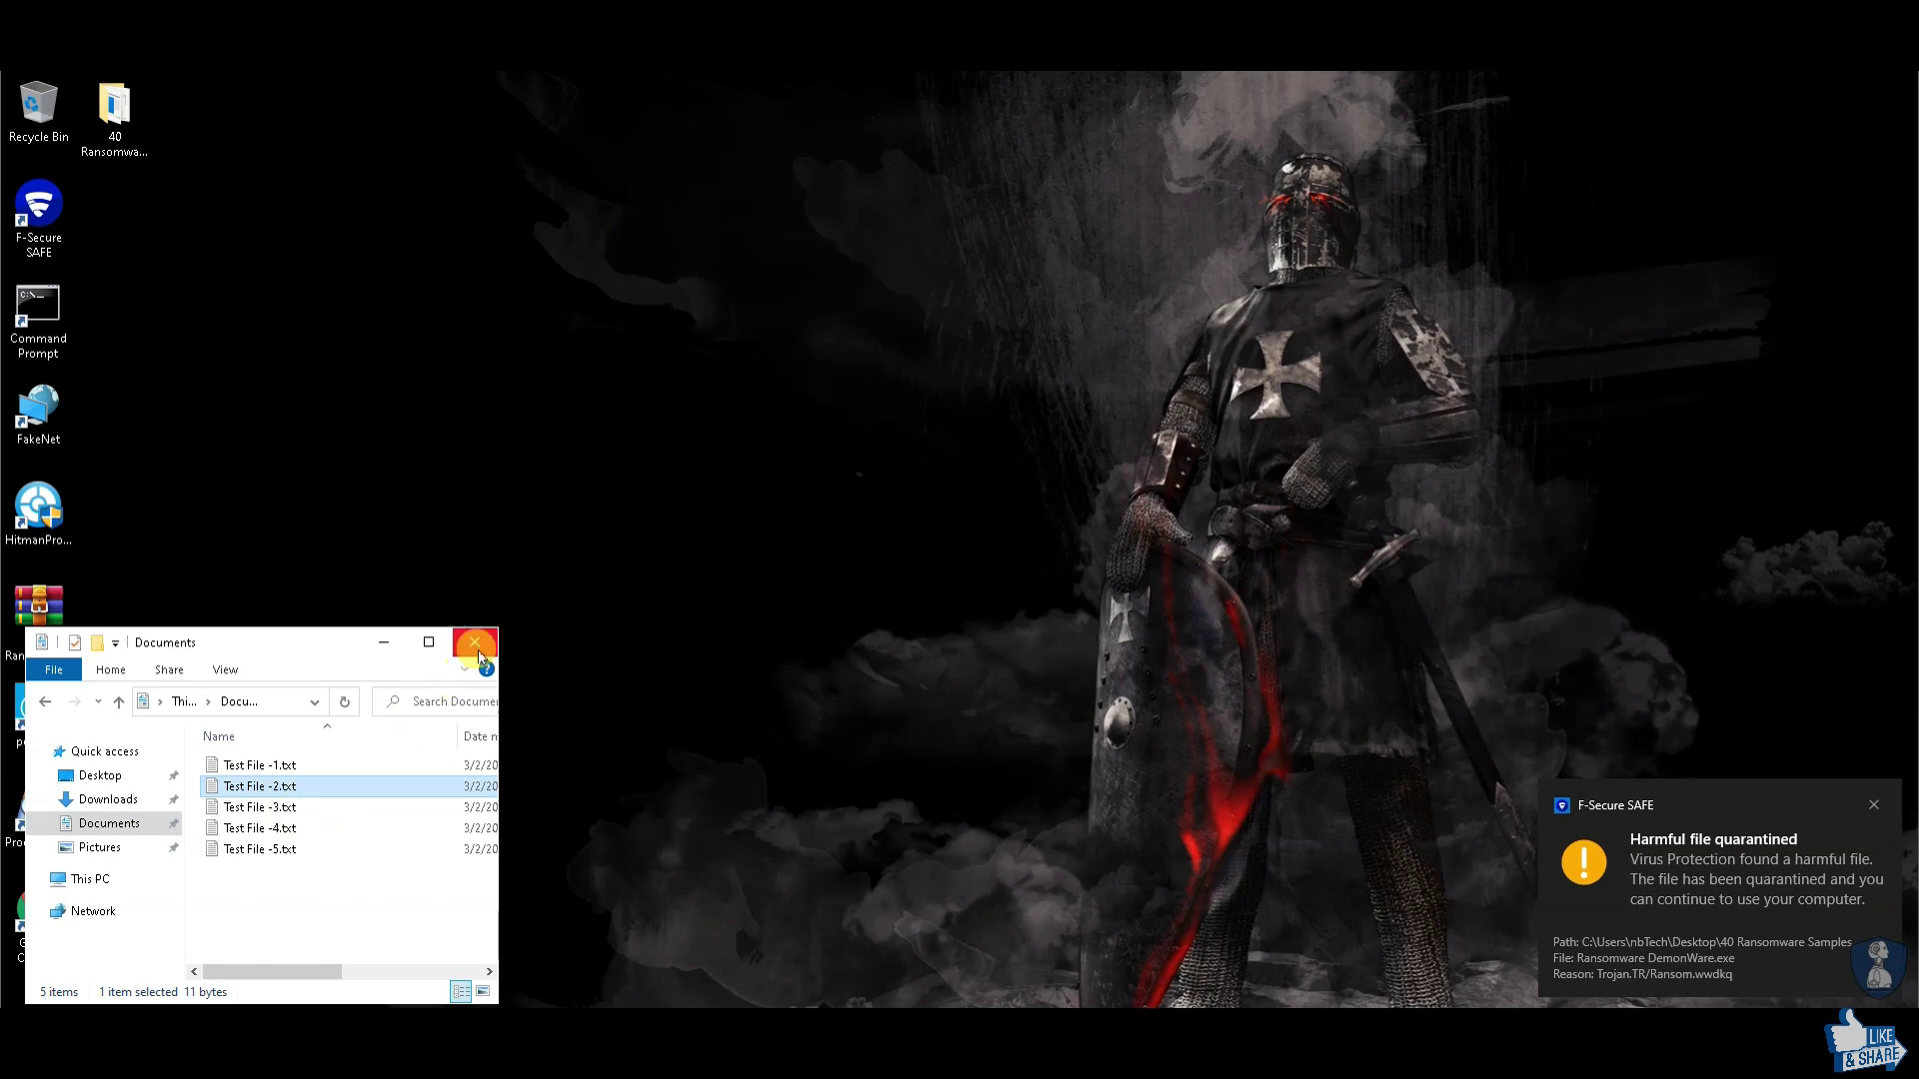
{"action": "left_click", "coordinate": [475, 642]}
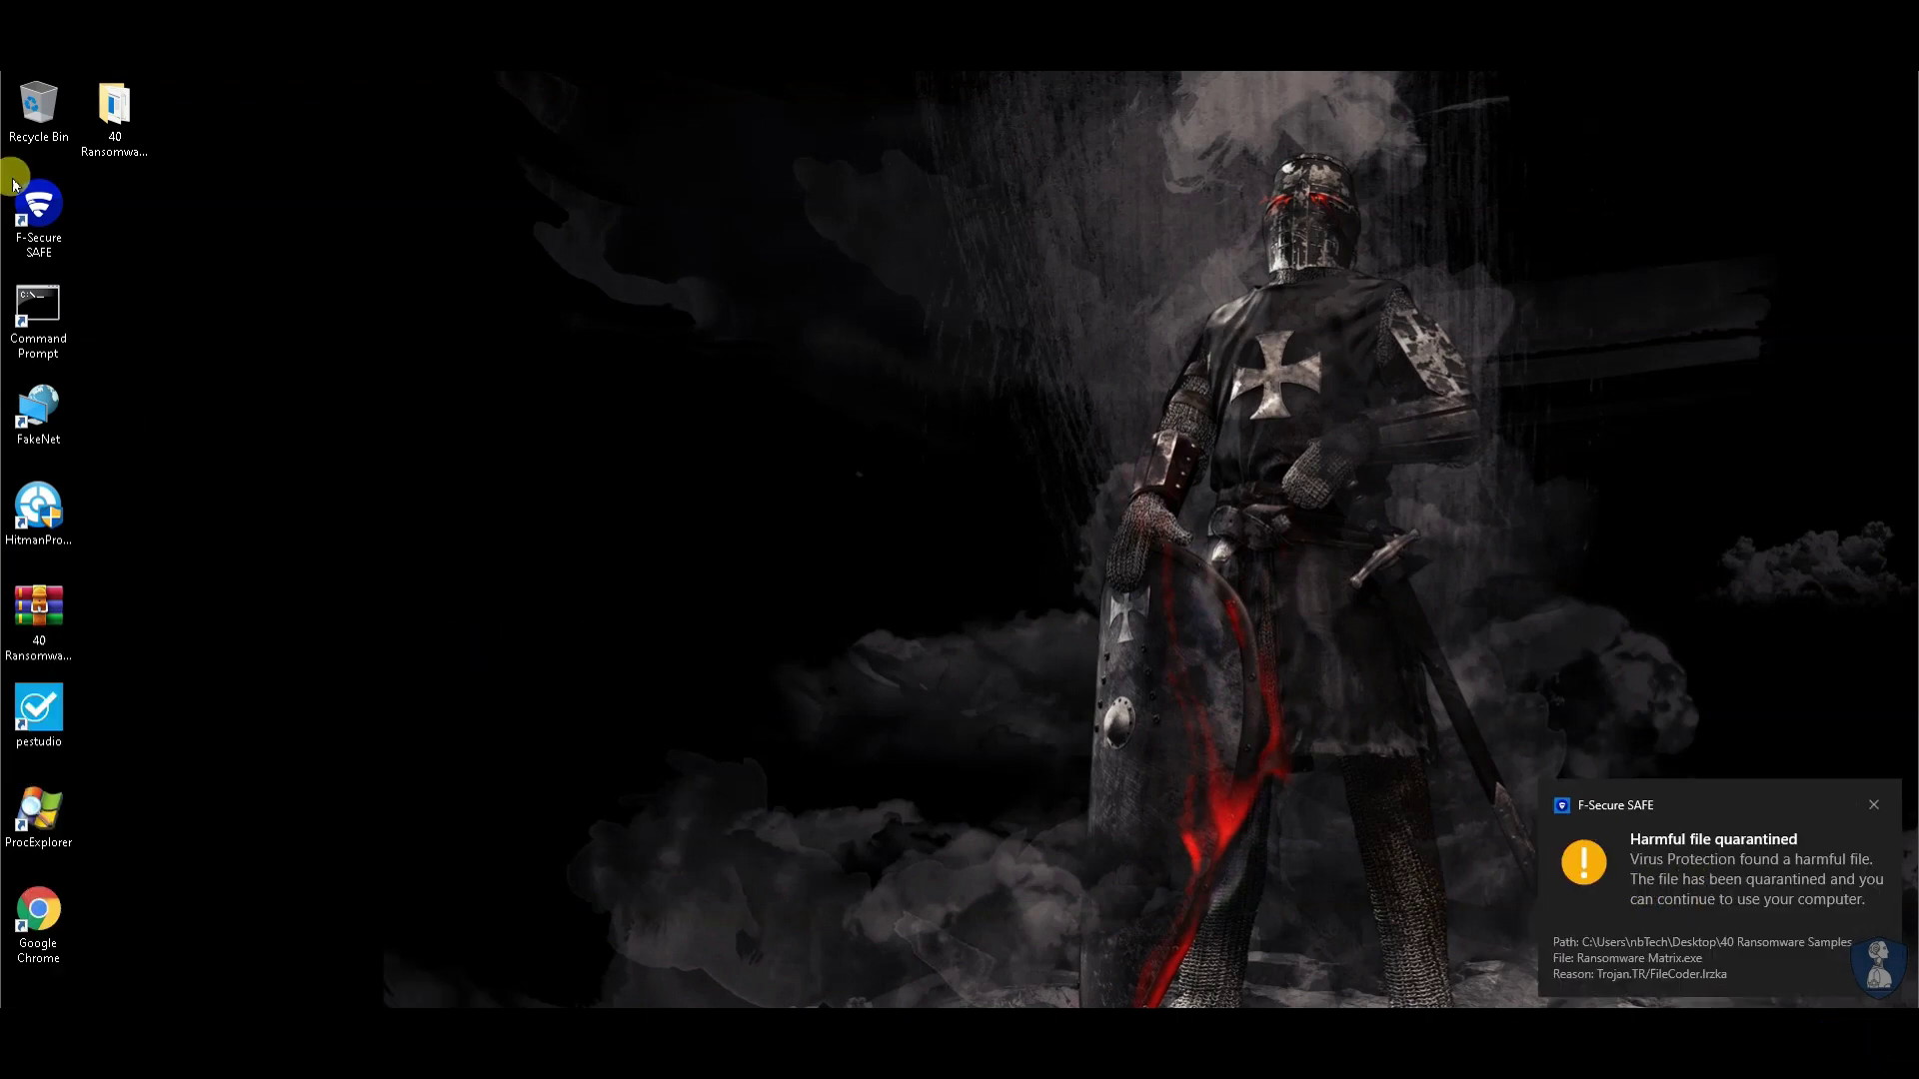
Step: Open MalTester2-log.txt from the 40 Ransomware Samples folder and highlight the number of blocked executables in its last line
{"action": "double_click", "coordinate": [114, 108]}
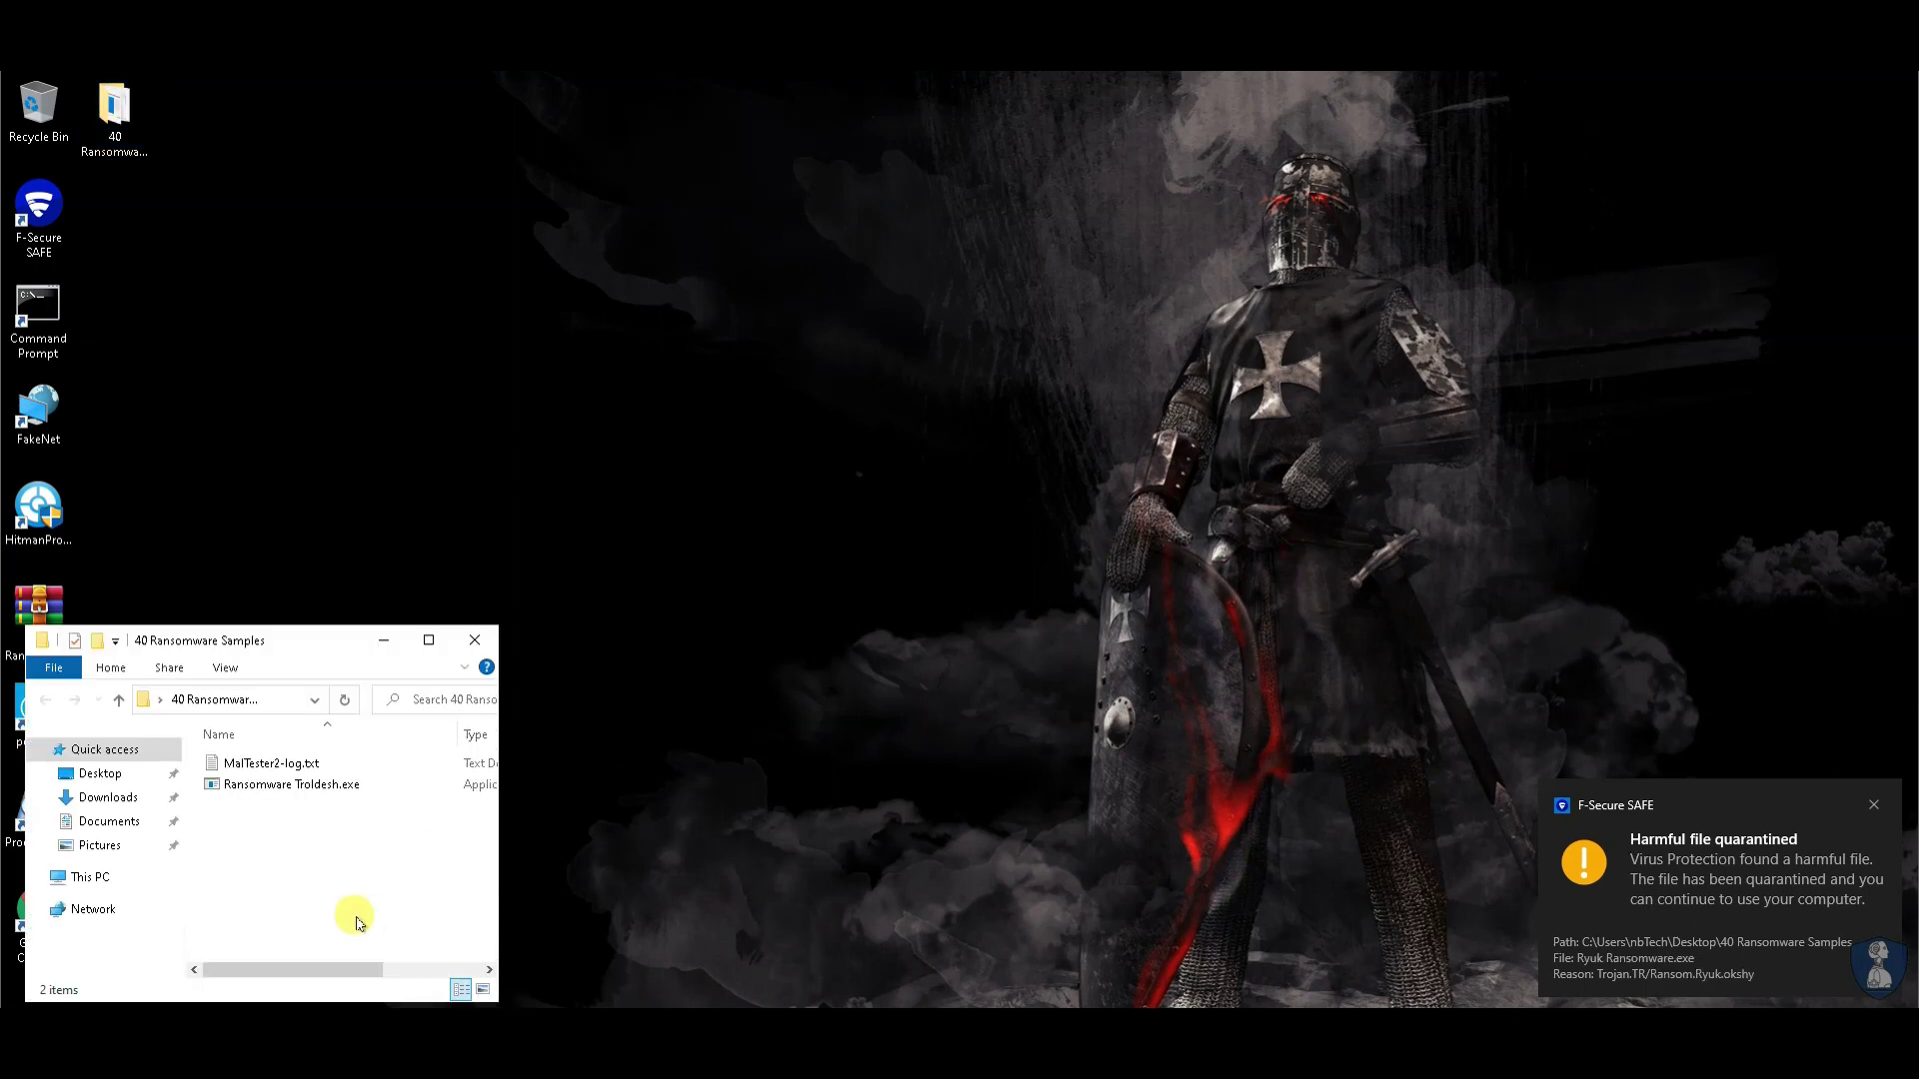
{"action": "left_click_drag", "start_coordinate": [307, 637], "coordinate": [501, 480]}
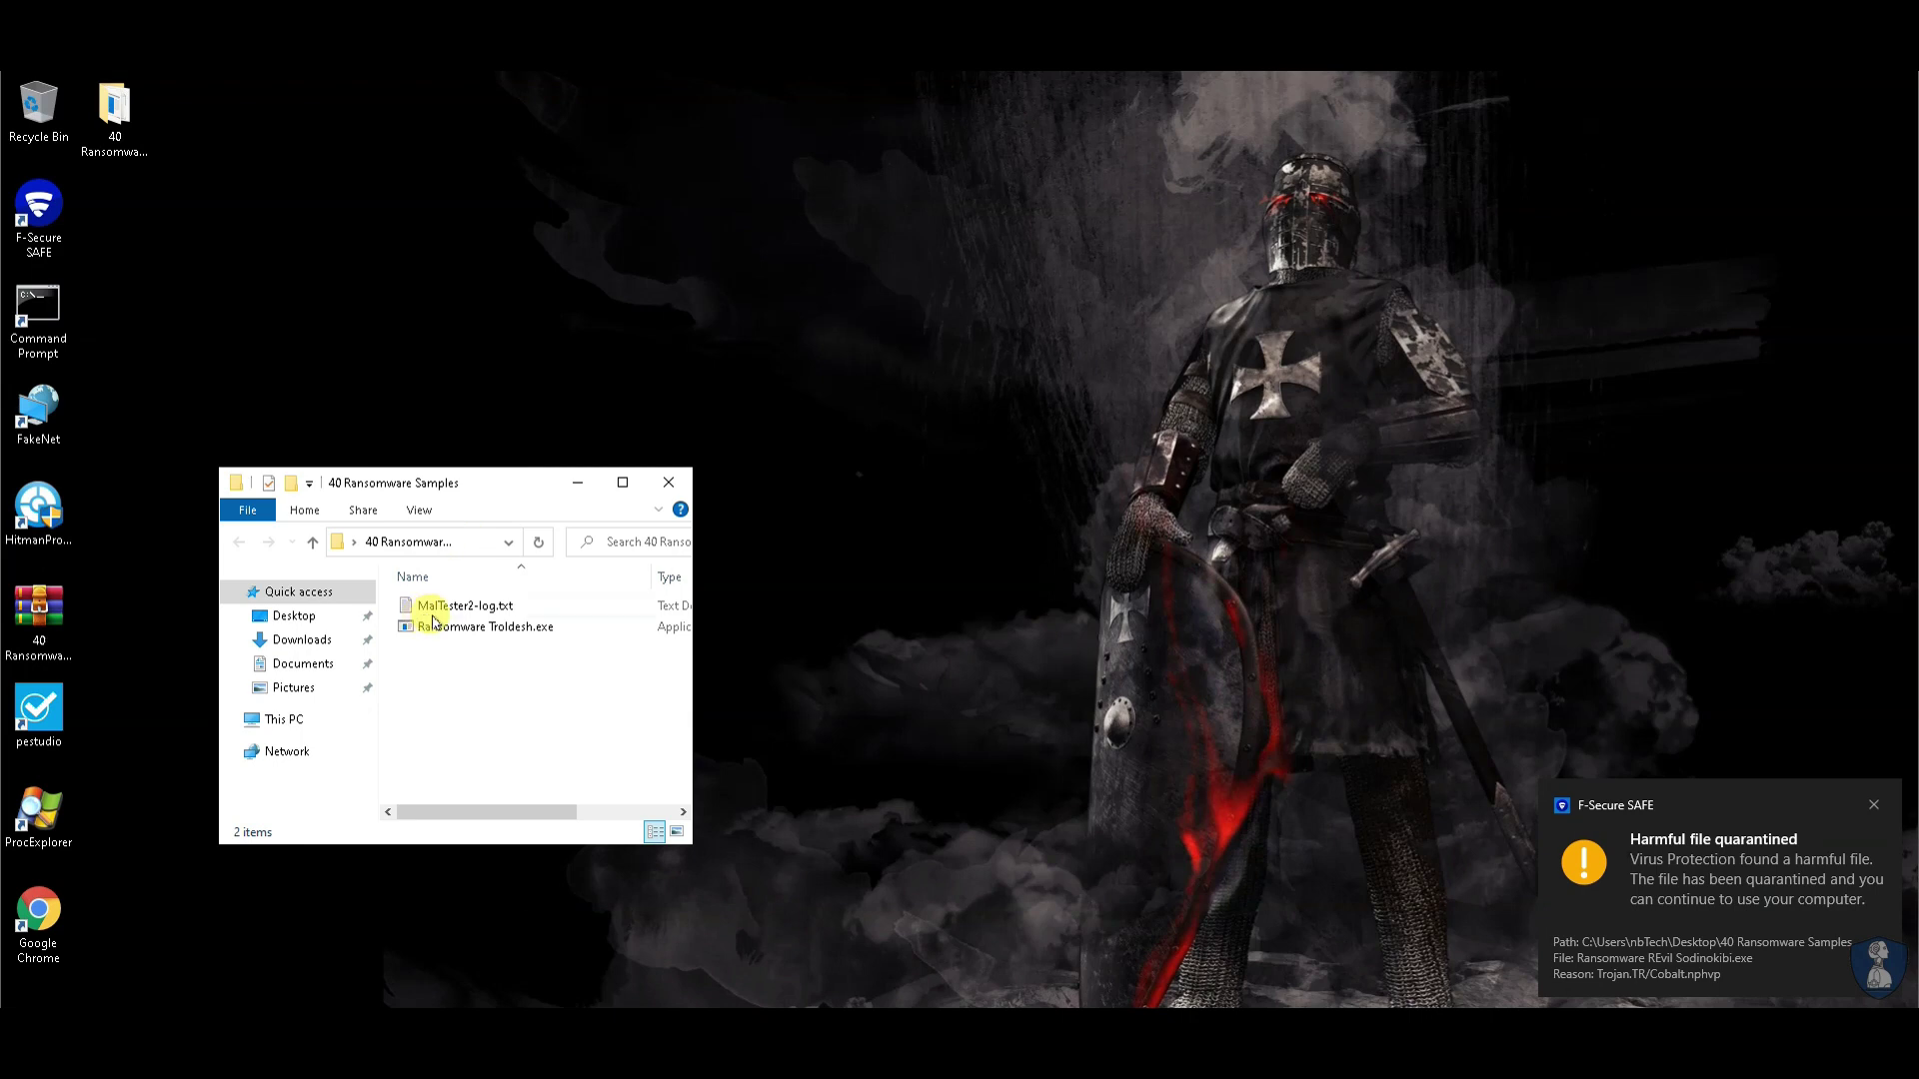
{"action": "double_click", "coordinate": [440, 606]}
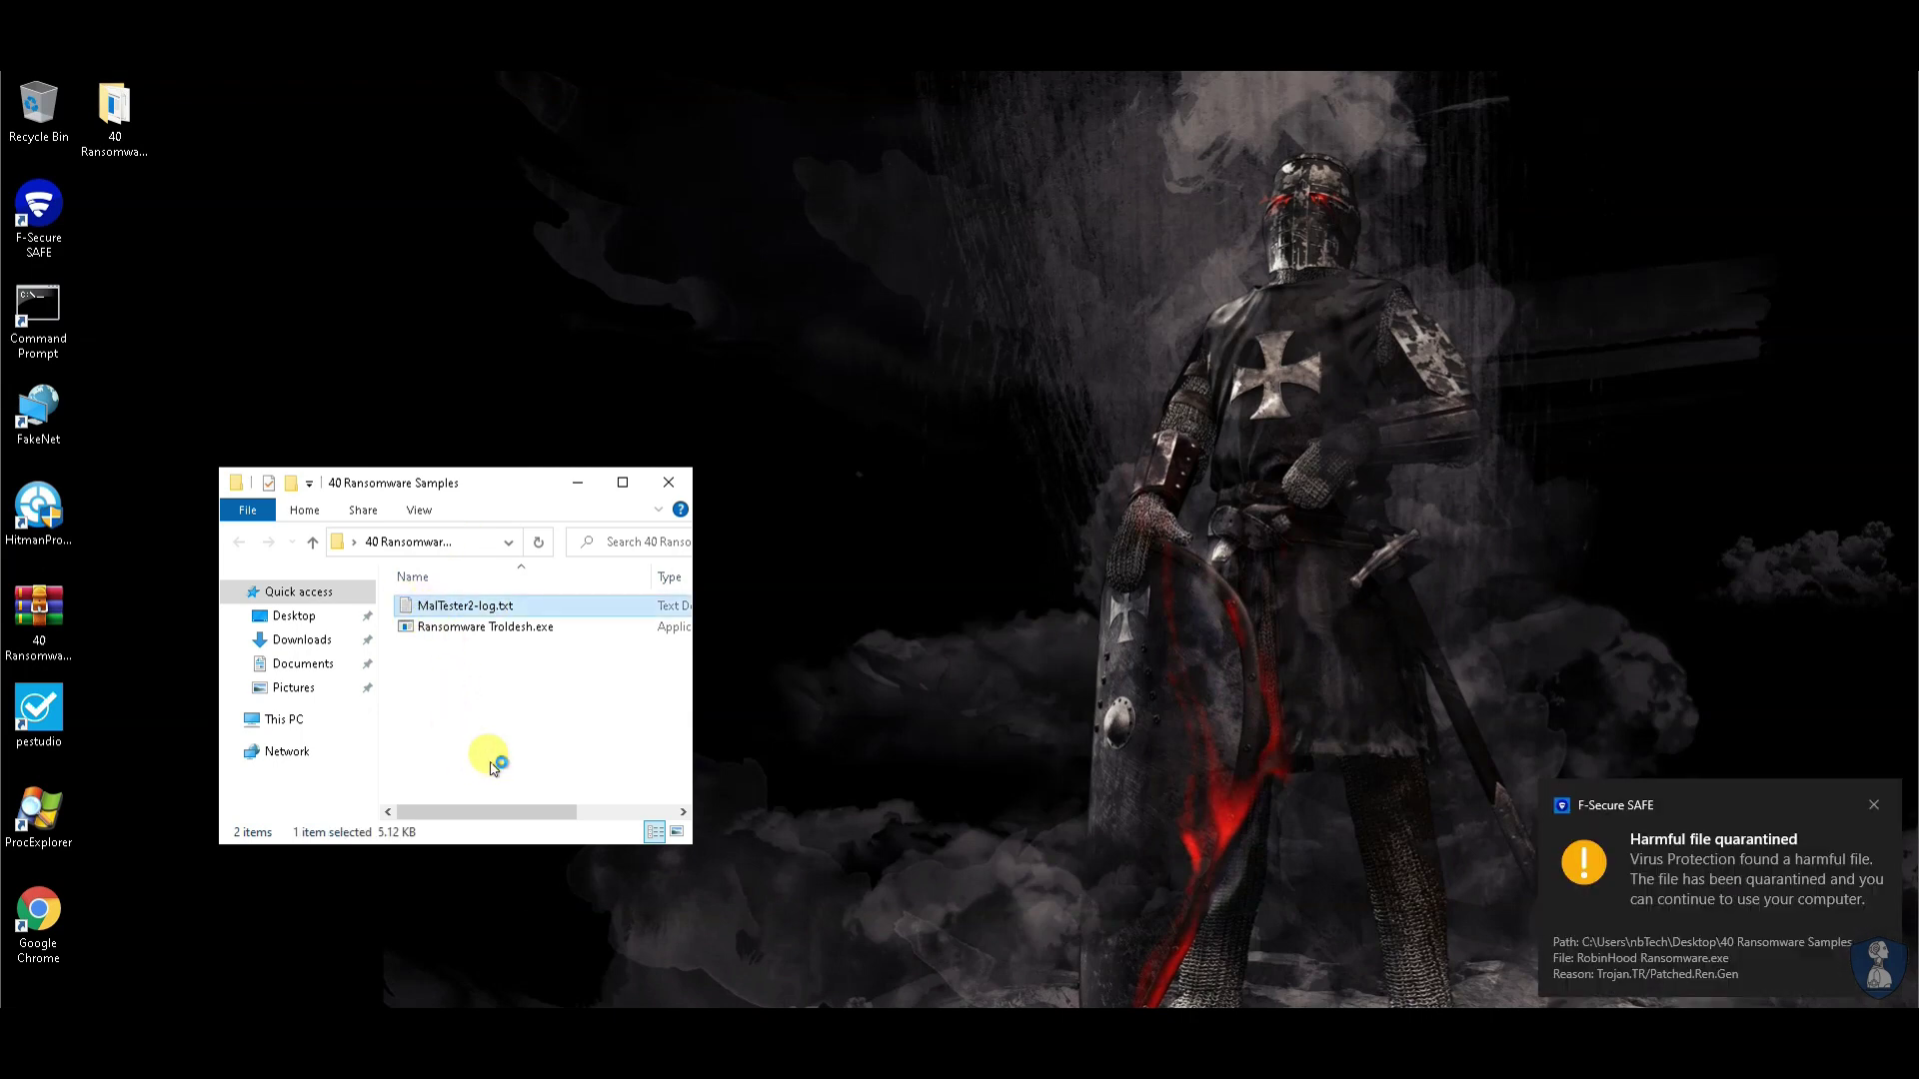
{"action": "scroll", "coordinate": [297, 393], "scroll_direction": "down", "scroll_amount": 9}
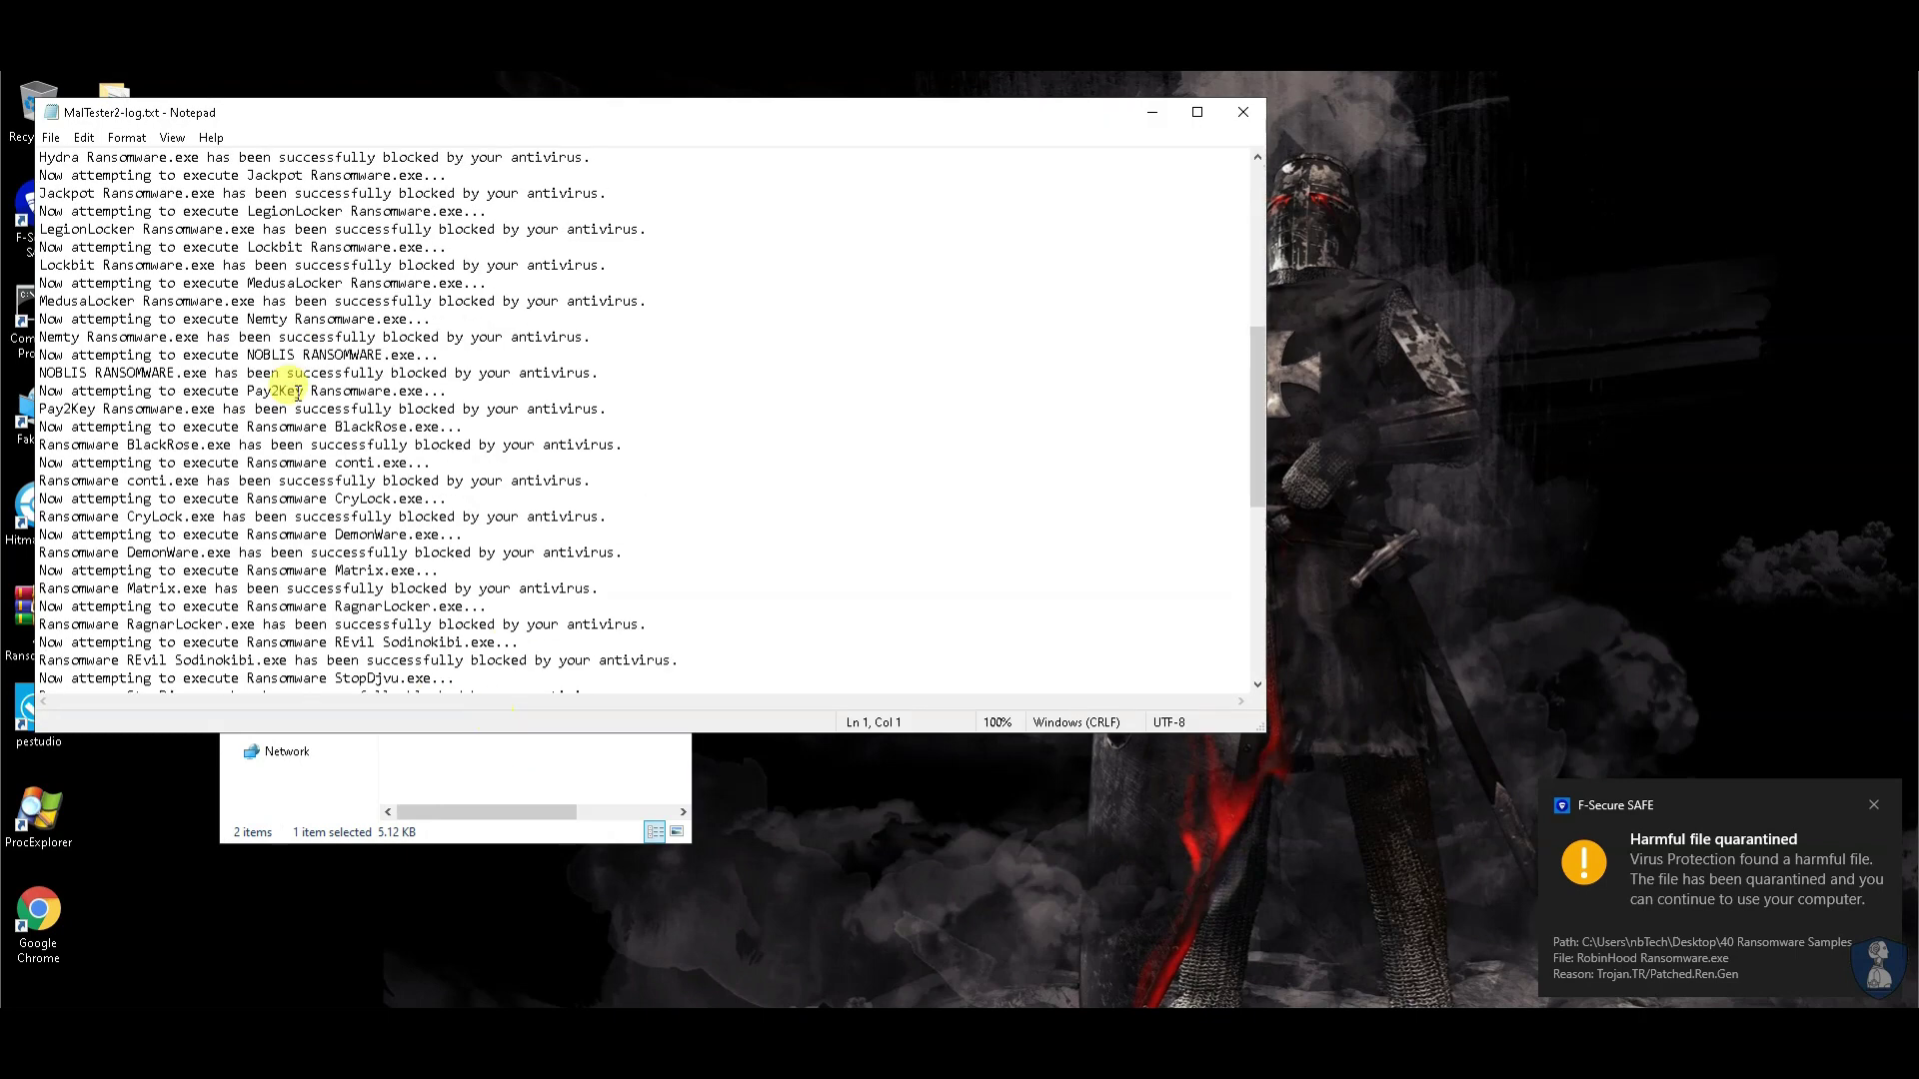
{"action": "scroll", "coordinate": [298, 393], "scroll_direction": "down", "scroll_amount": 9}
{"action": "left_click_drag", "start_coordinate": [39, 678], "coordinate": [136, 679]}
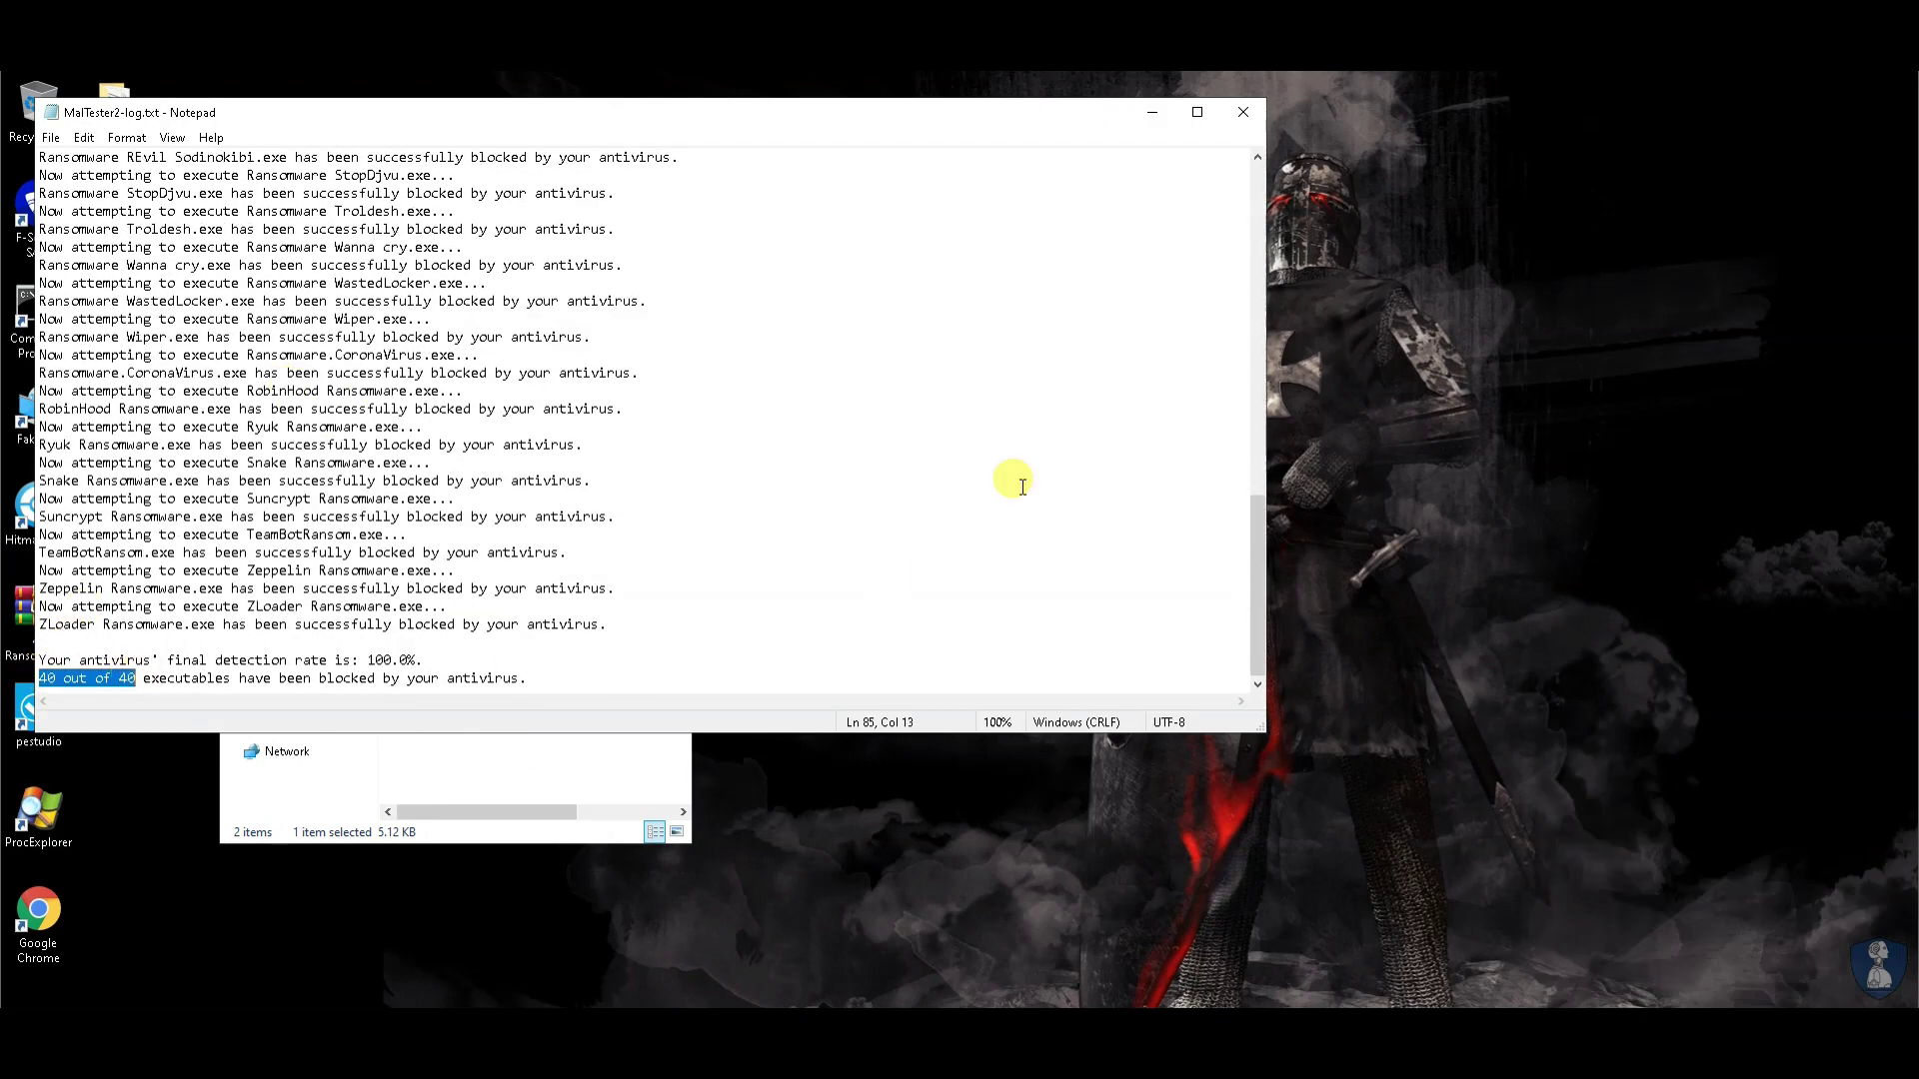
Step: Close the log and permanently delete MalTester2-log.txt from the 40 Ransomware Samples folder
{"action": "left_click", "coordinate": [1243, 112]}
{"action": "key", "text": "shift+Delete"}
{"action": "key", "text": "Return"}
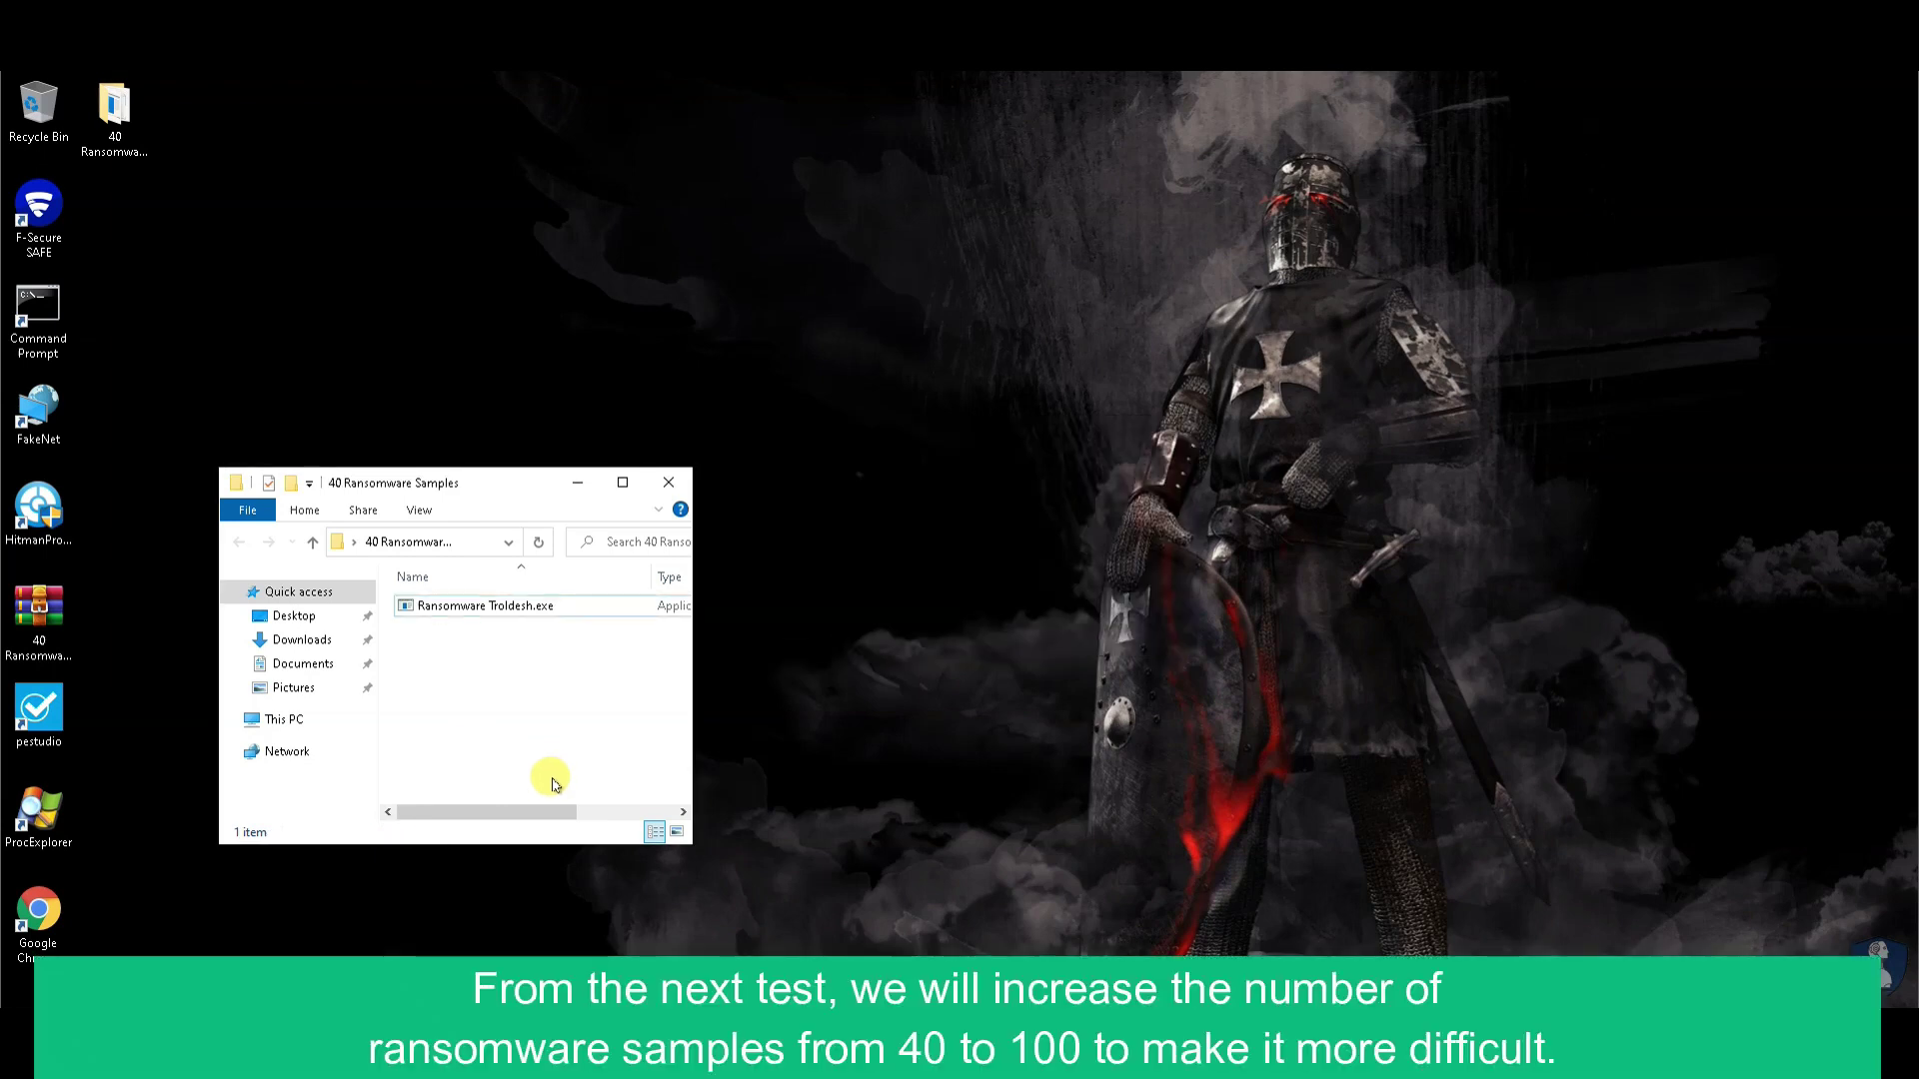
Step: Try to run the leftover sample Ransomware Troldesh.exe, and dismiss the resulting dialog
{"action": "right_click", "coordinate": [430, 605]}
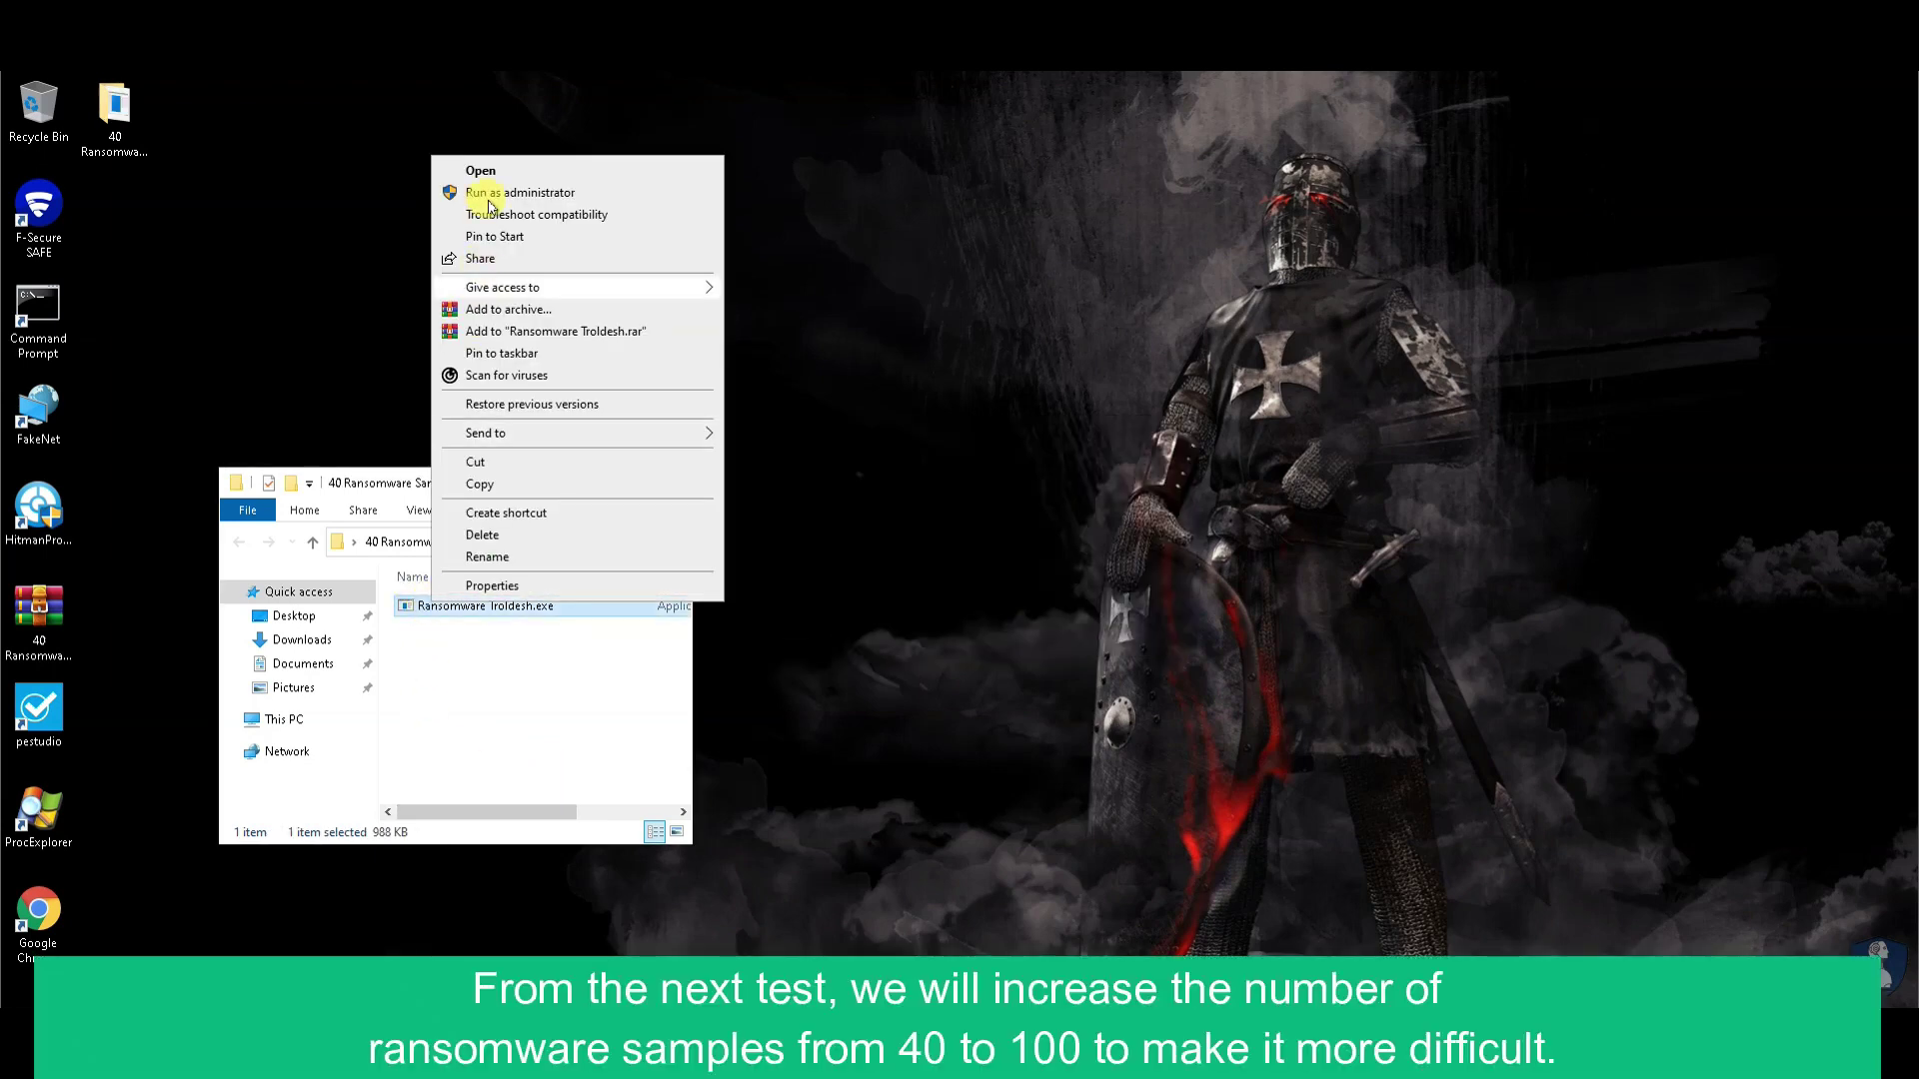
{"action": "left_click", "coordinate": [516, 273]}
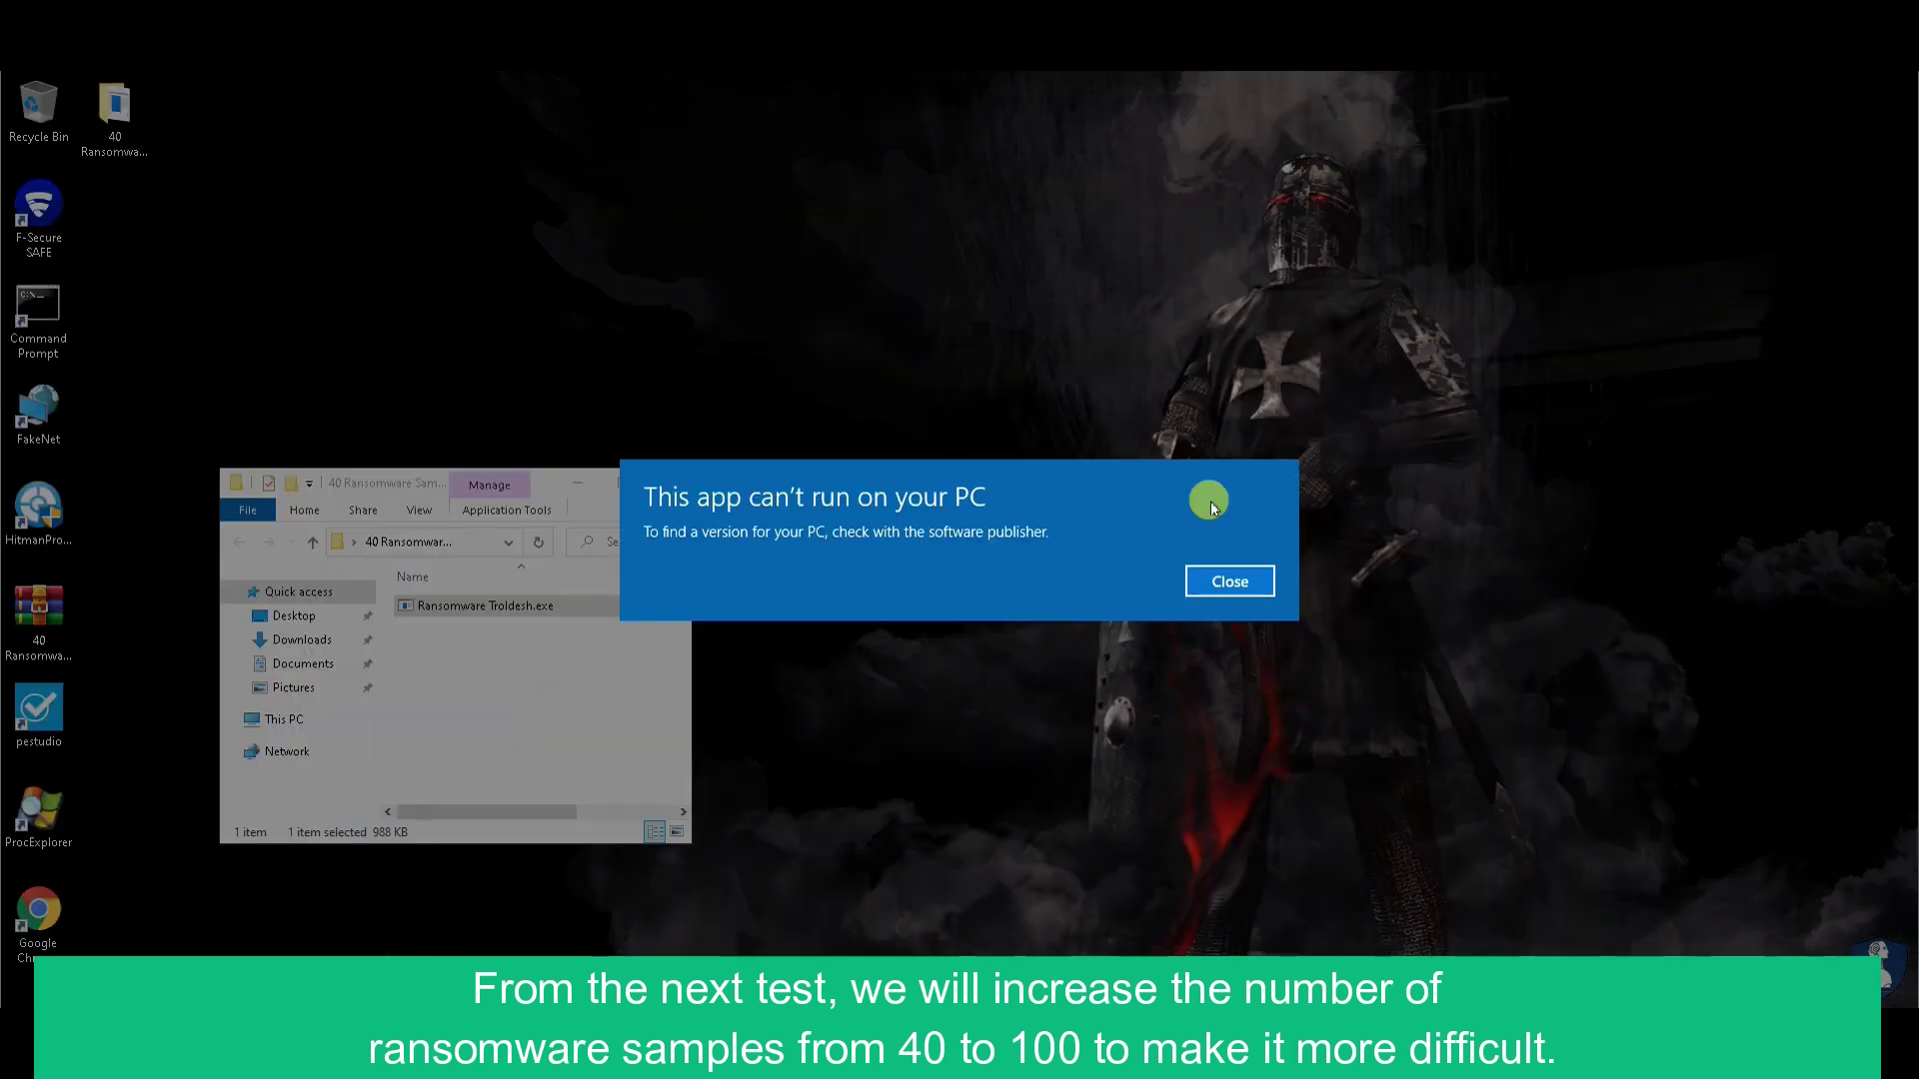
{"action": "left_click", "coordinate": [1220, 590]}
{"action": "left_click", "coordinate": [543, 730]}
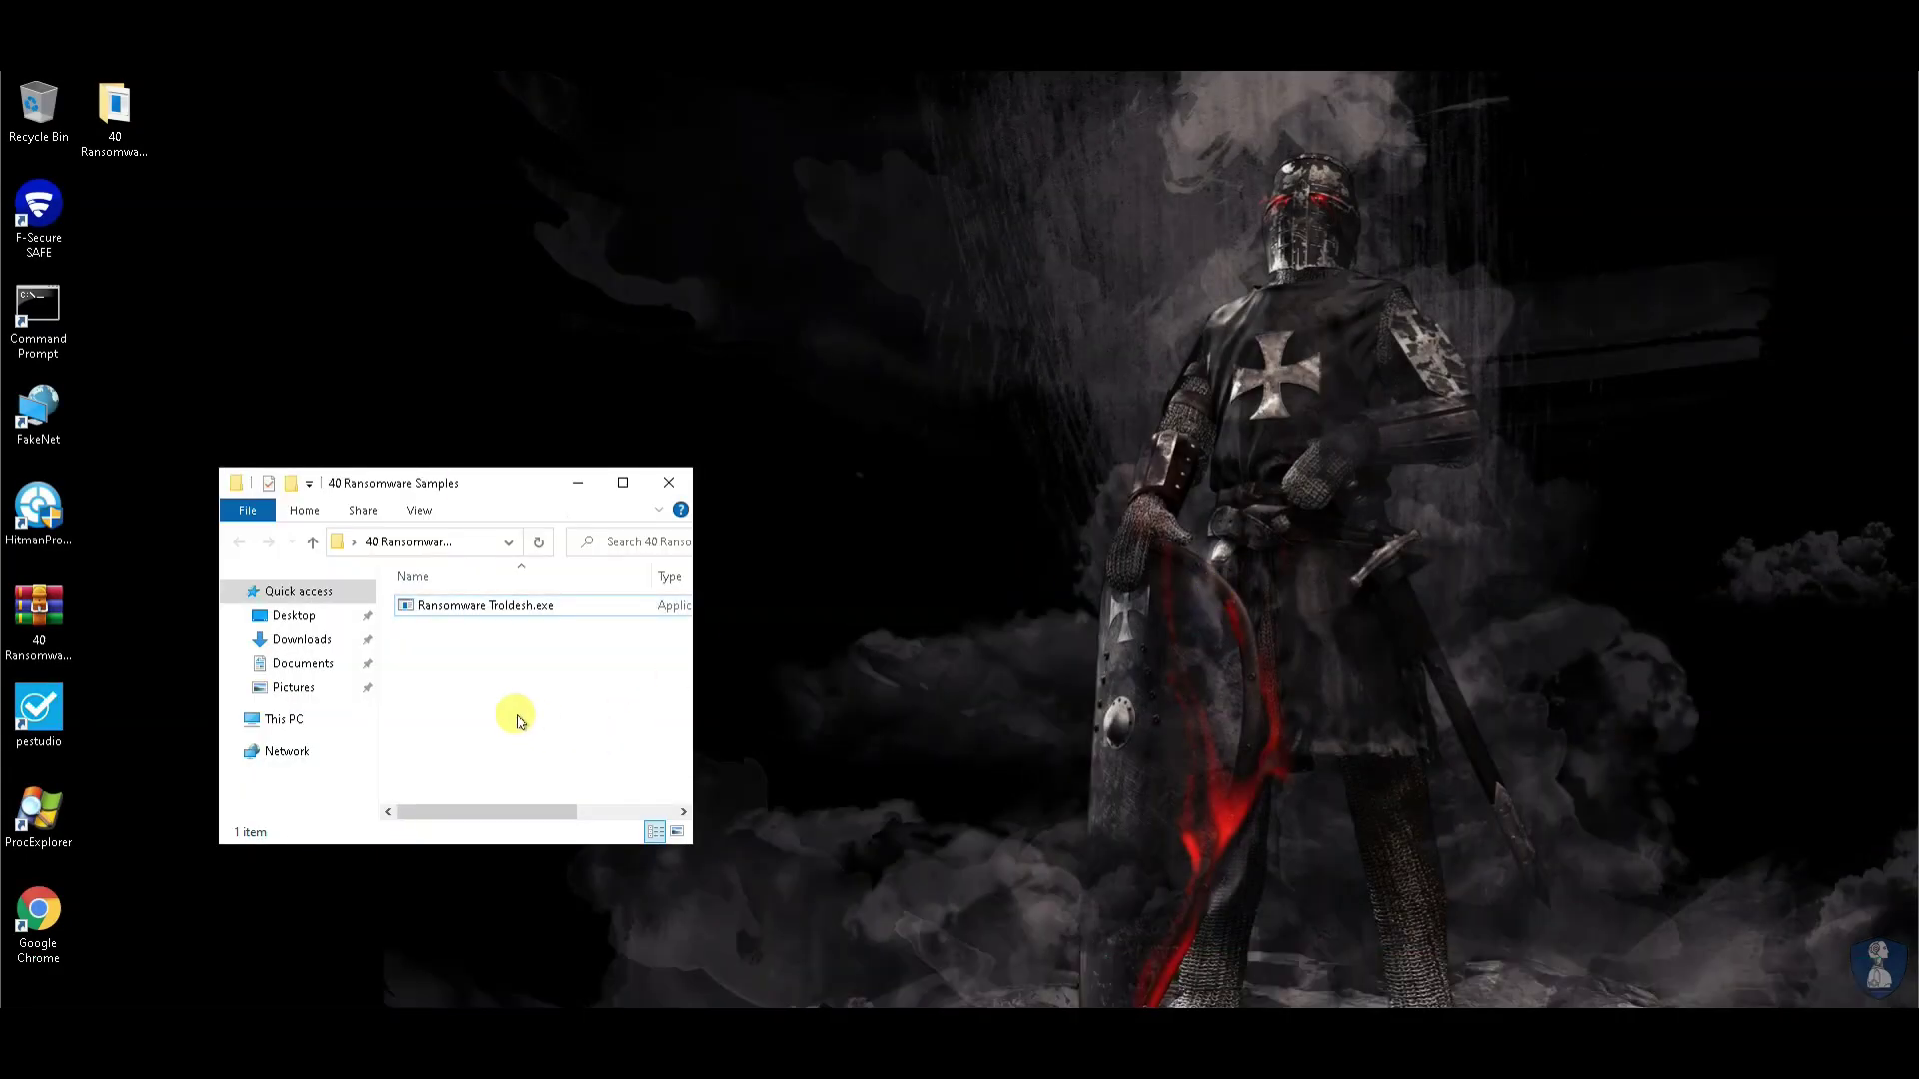
Step: Scan Ransomware Troldesh.exe for viruses with F-Secure SAFE, and close the scan window
{"action": "right_click", "coordinate": [433, 606]}
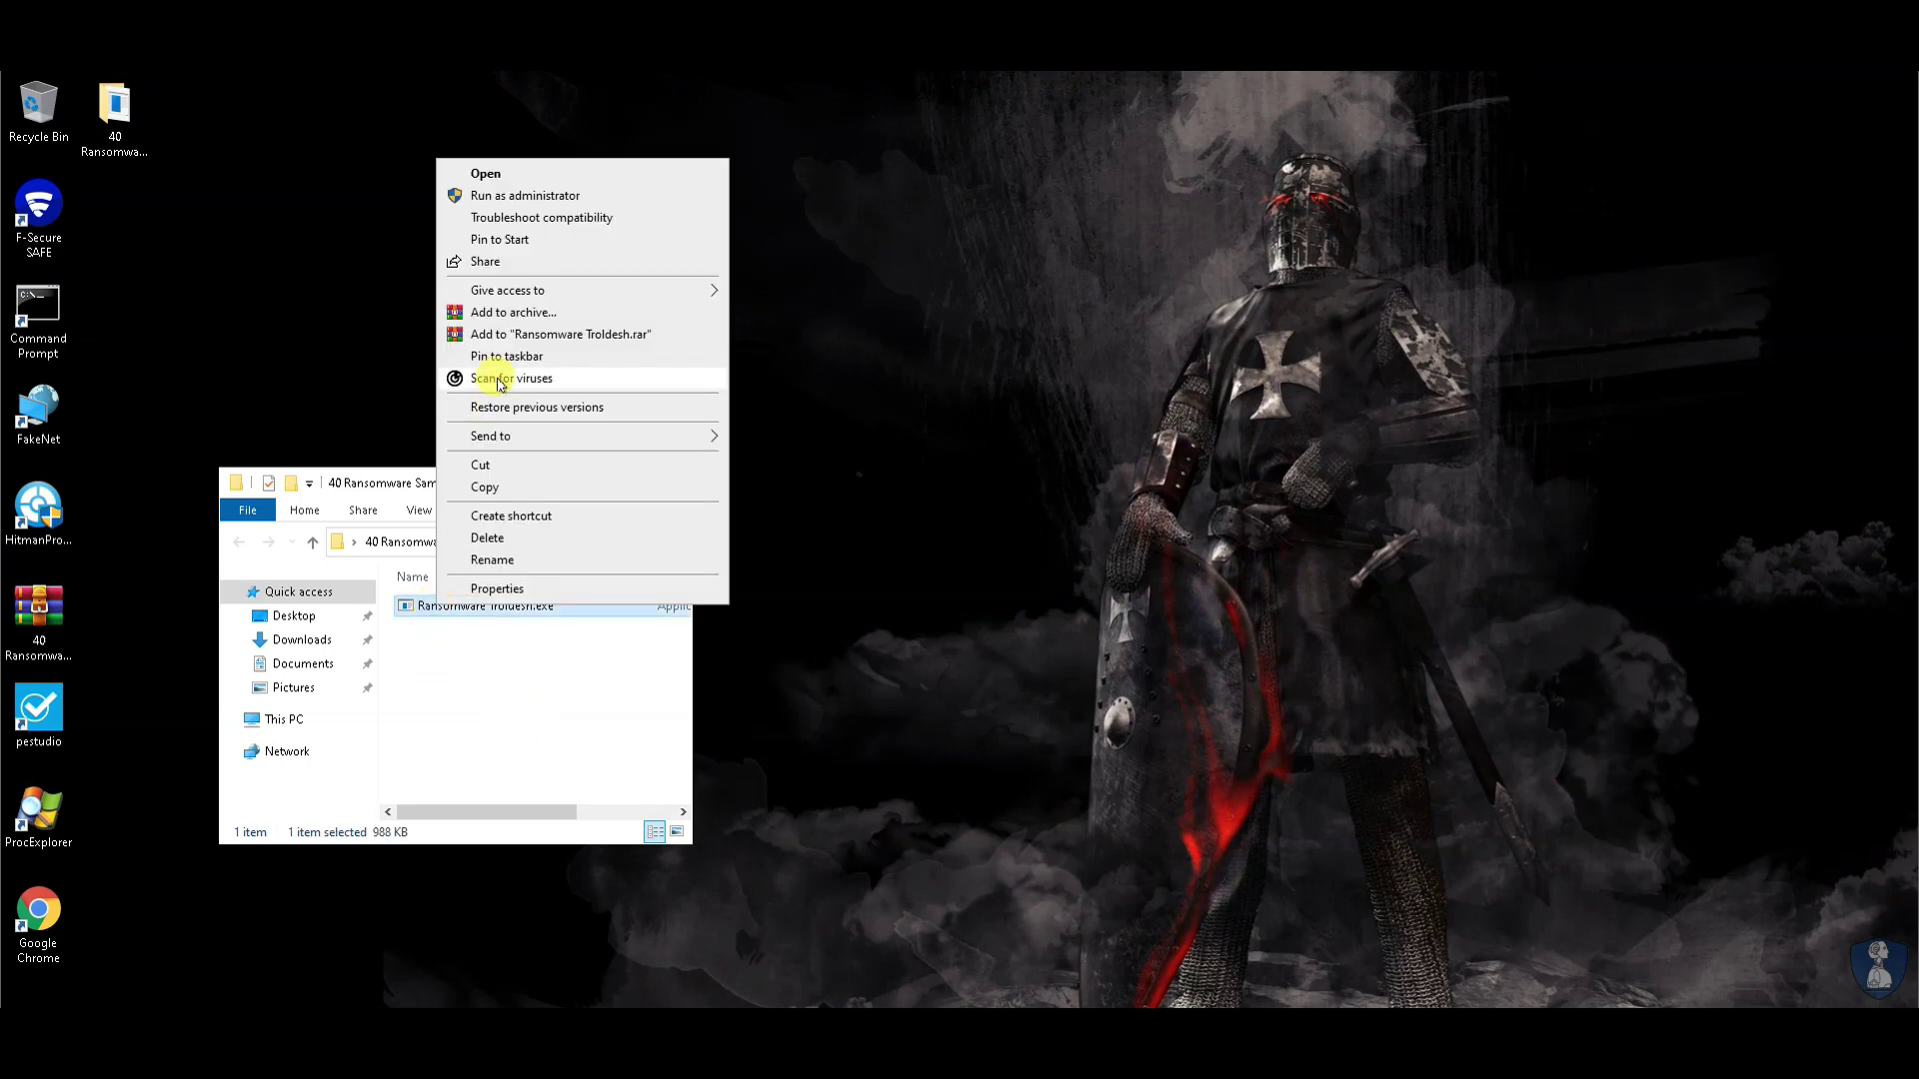
{"action": "left_click", "coordinate": [500, 381]}
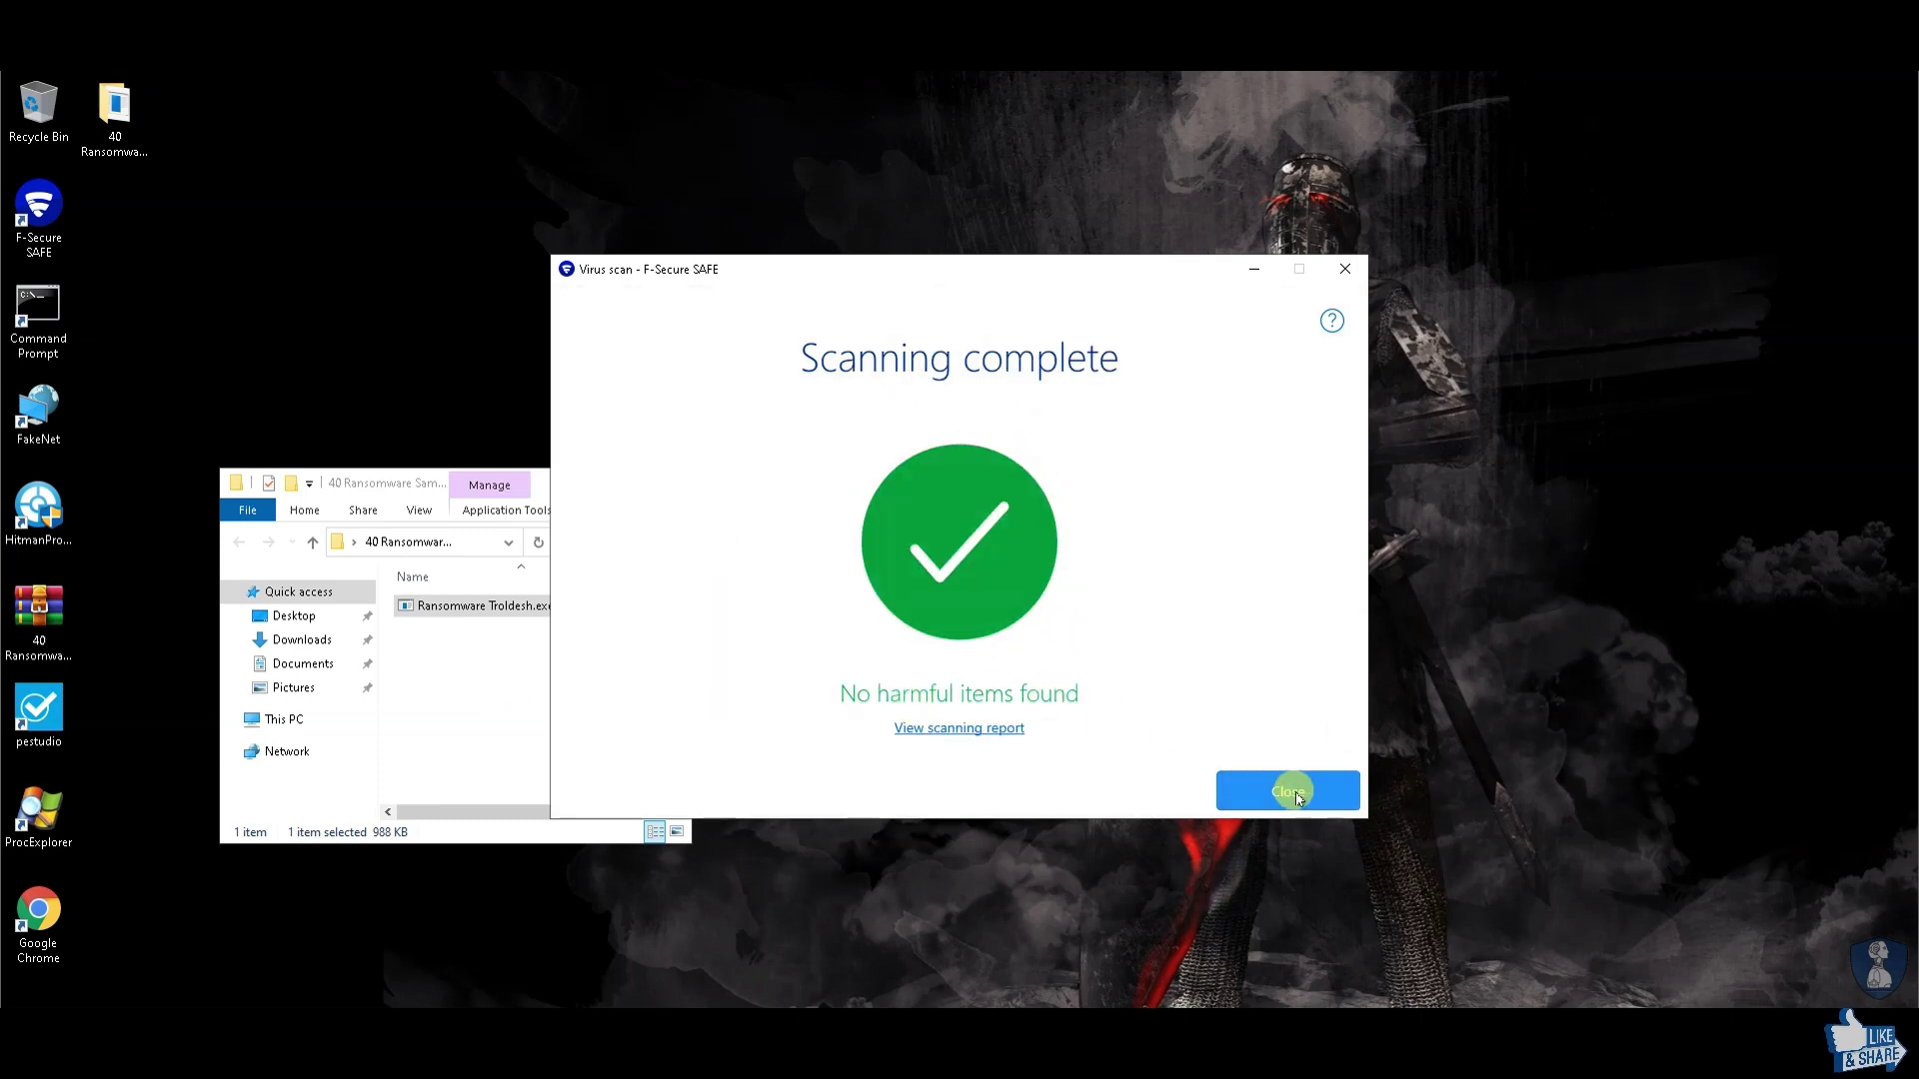
{"action": "left_click", "coordinate": [1288, 791]}
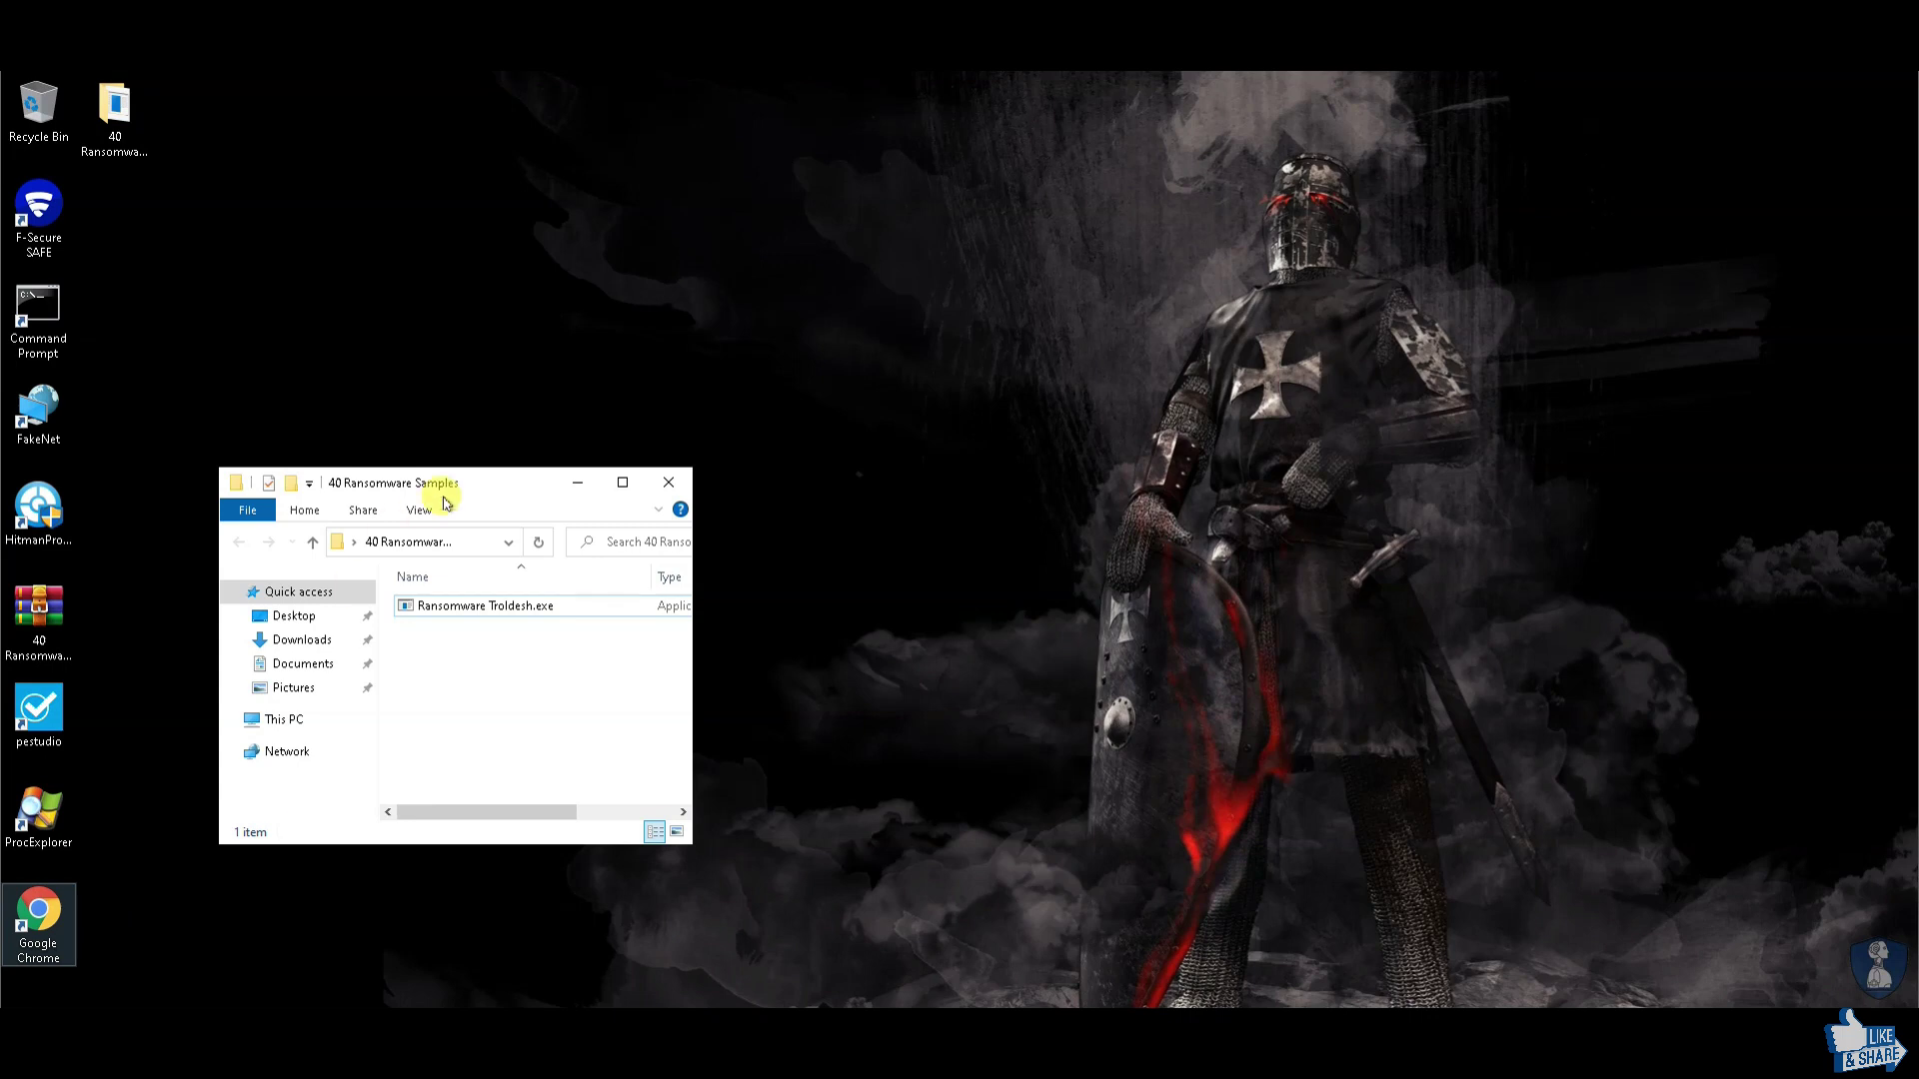
Step: Switch to VirusTotal in Chrome and submit Ransomware Troldesh.exe from the 40 Ransomware Samples folder on the Desktop
{"action": "left_click_drag", "start_coordinate": [550, 490], "coordinate": [455, 479]}
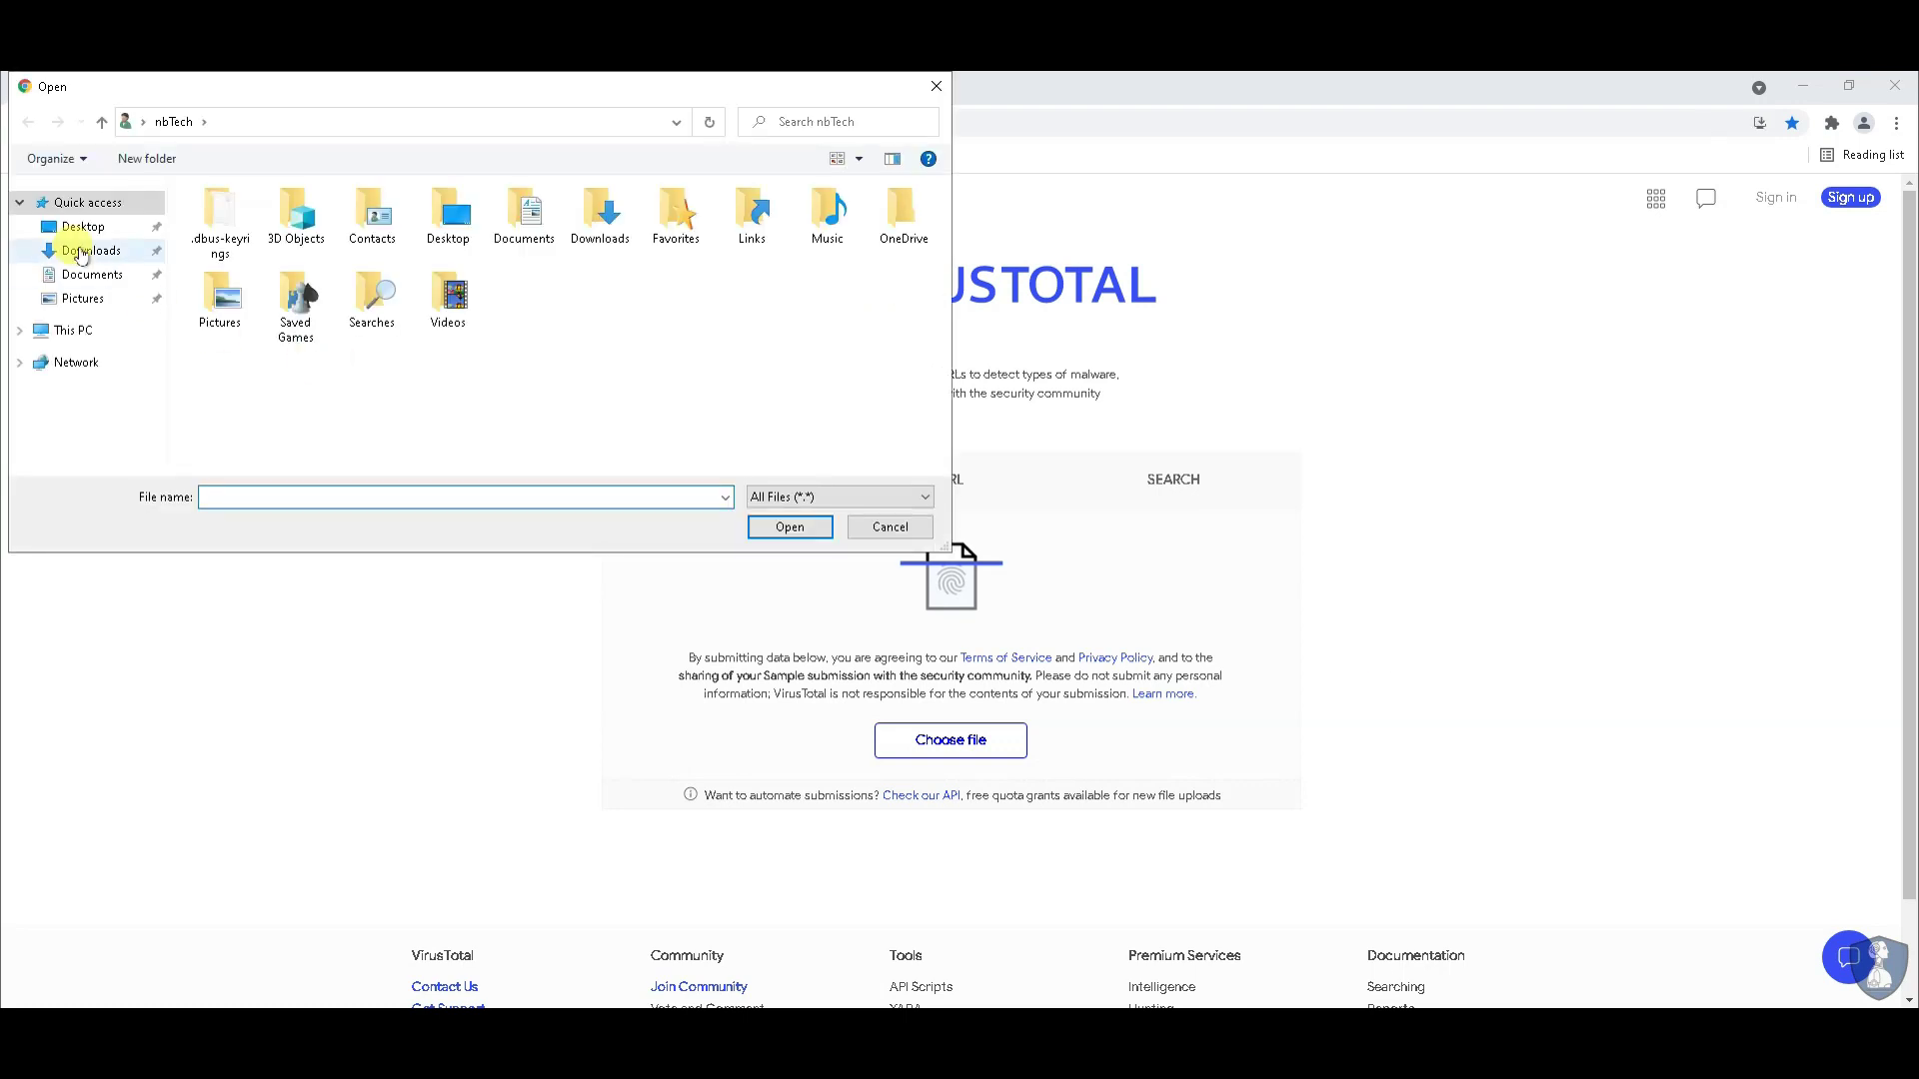
{"action": "left_click", "coordinate": [80, 226]}
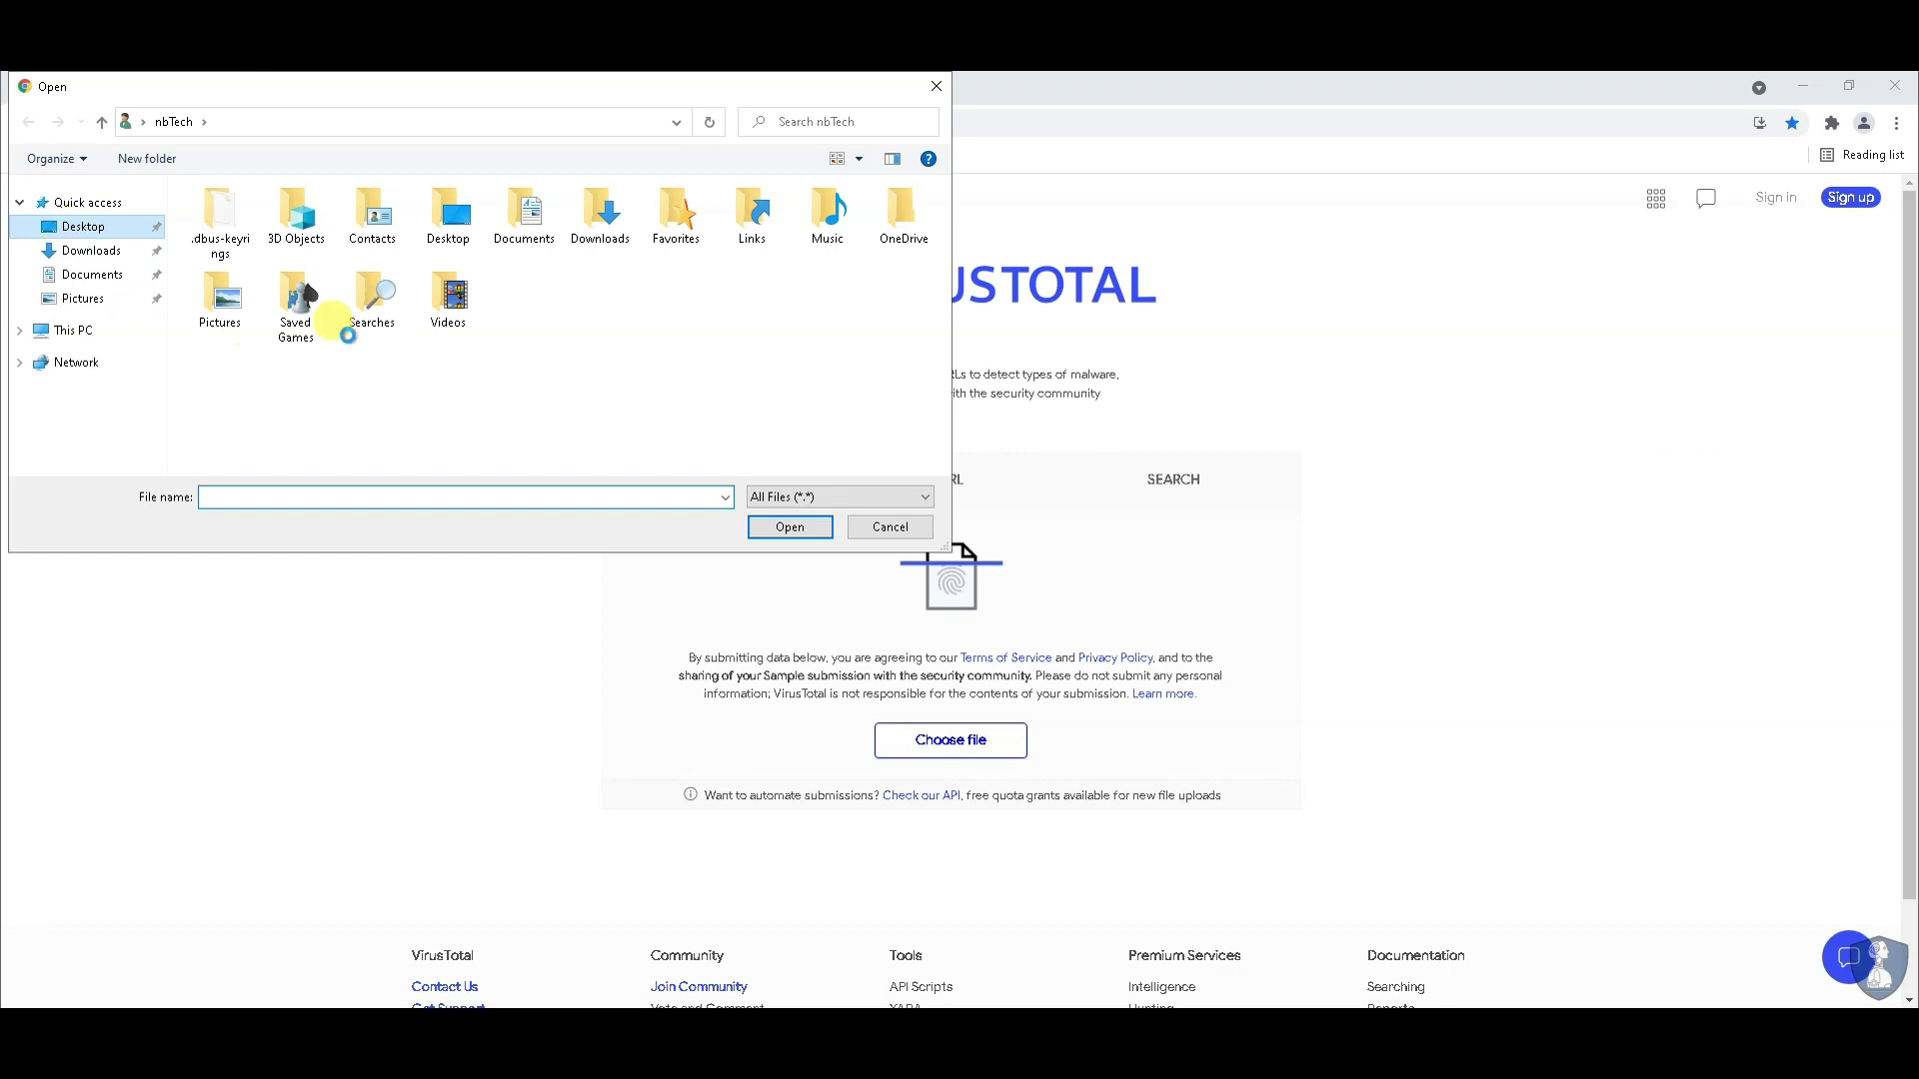
{"action": "double_click", "coordinate": [257, 216]}
{"action": "left_click", "coordinate": [285, 218]}
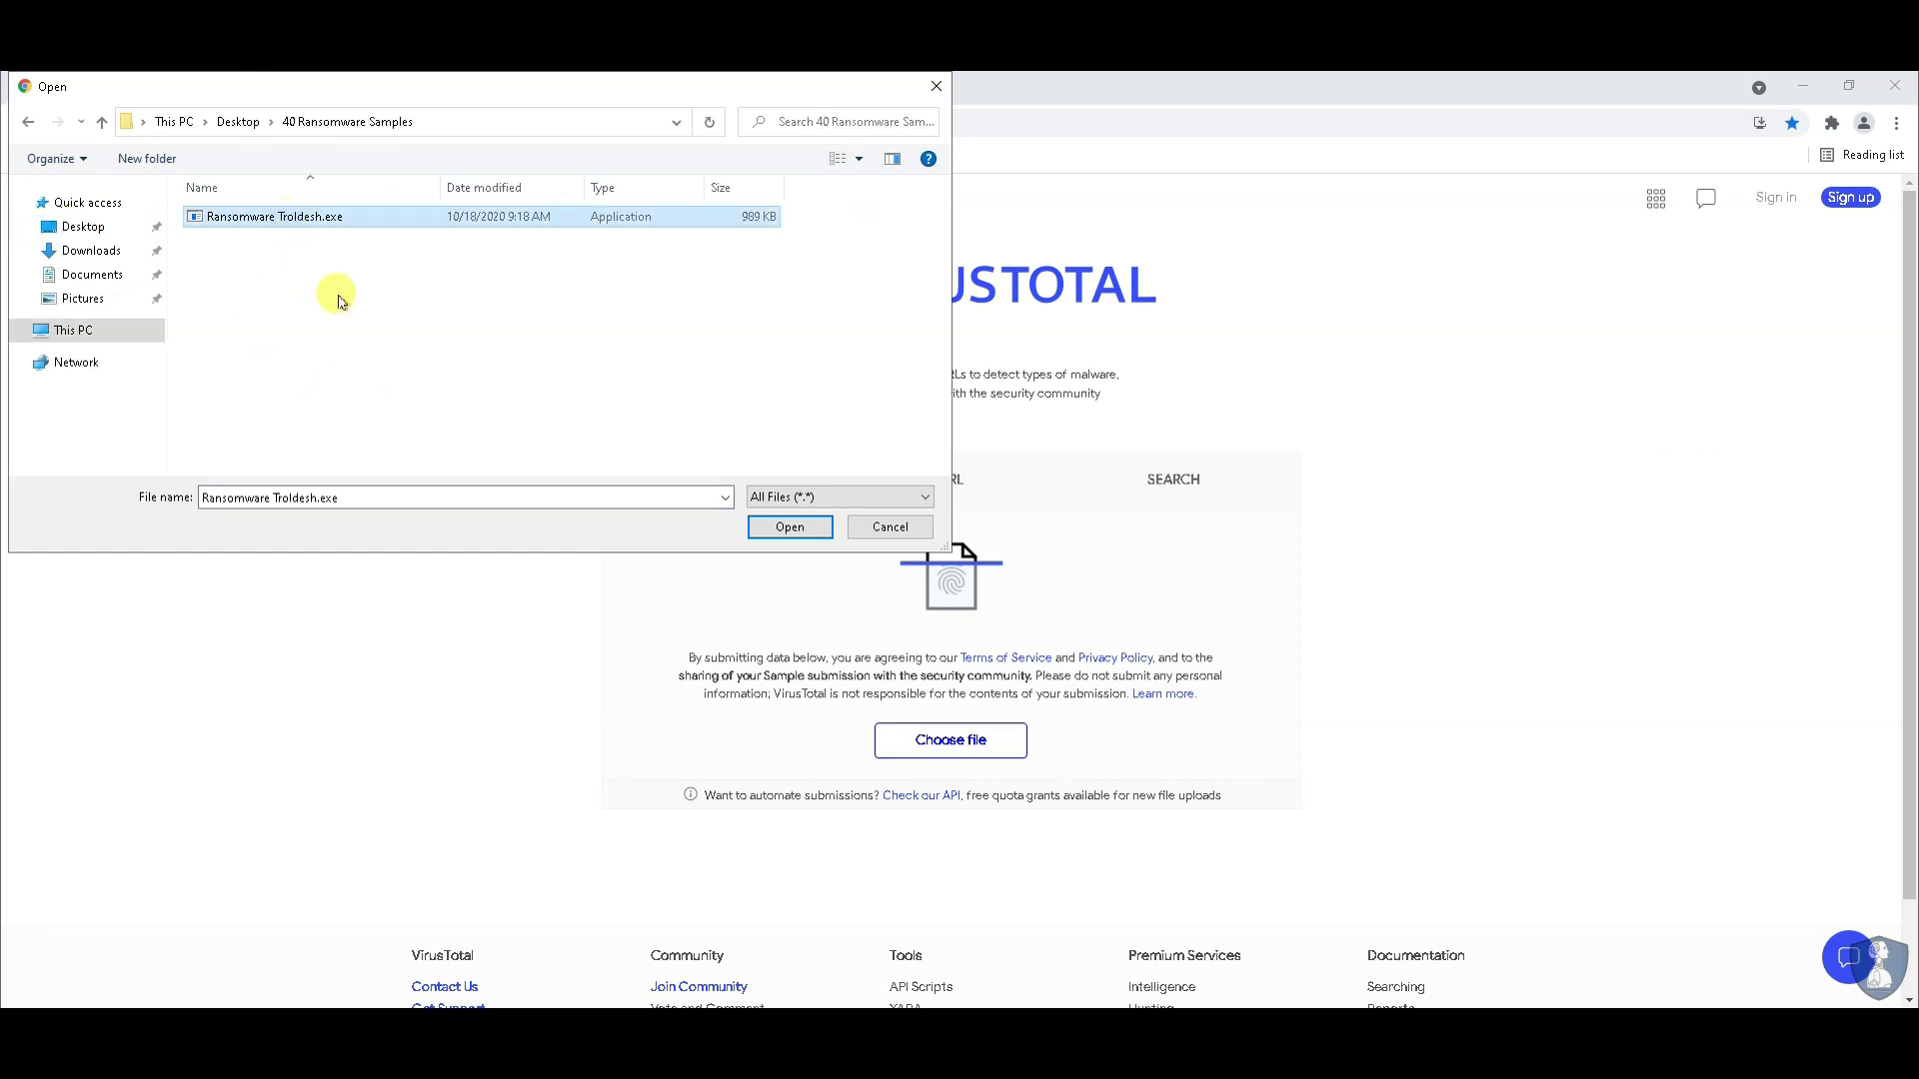
{"action": "left_click", "coordinate": [750, 537]}
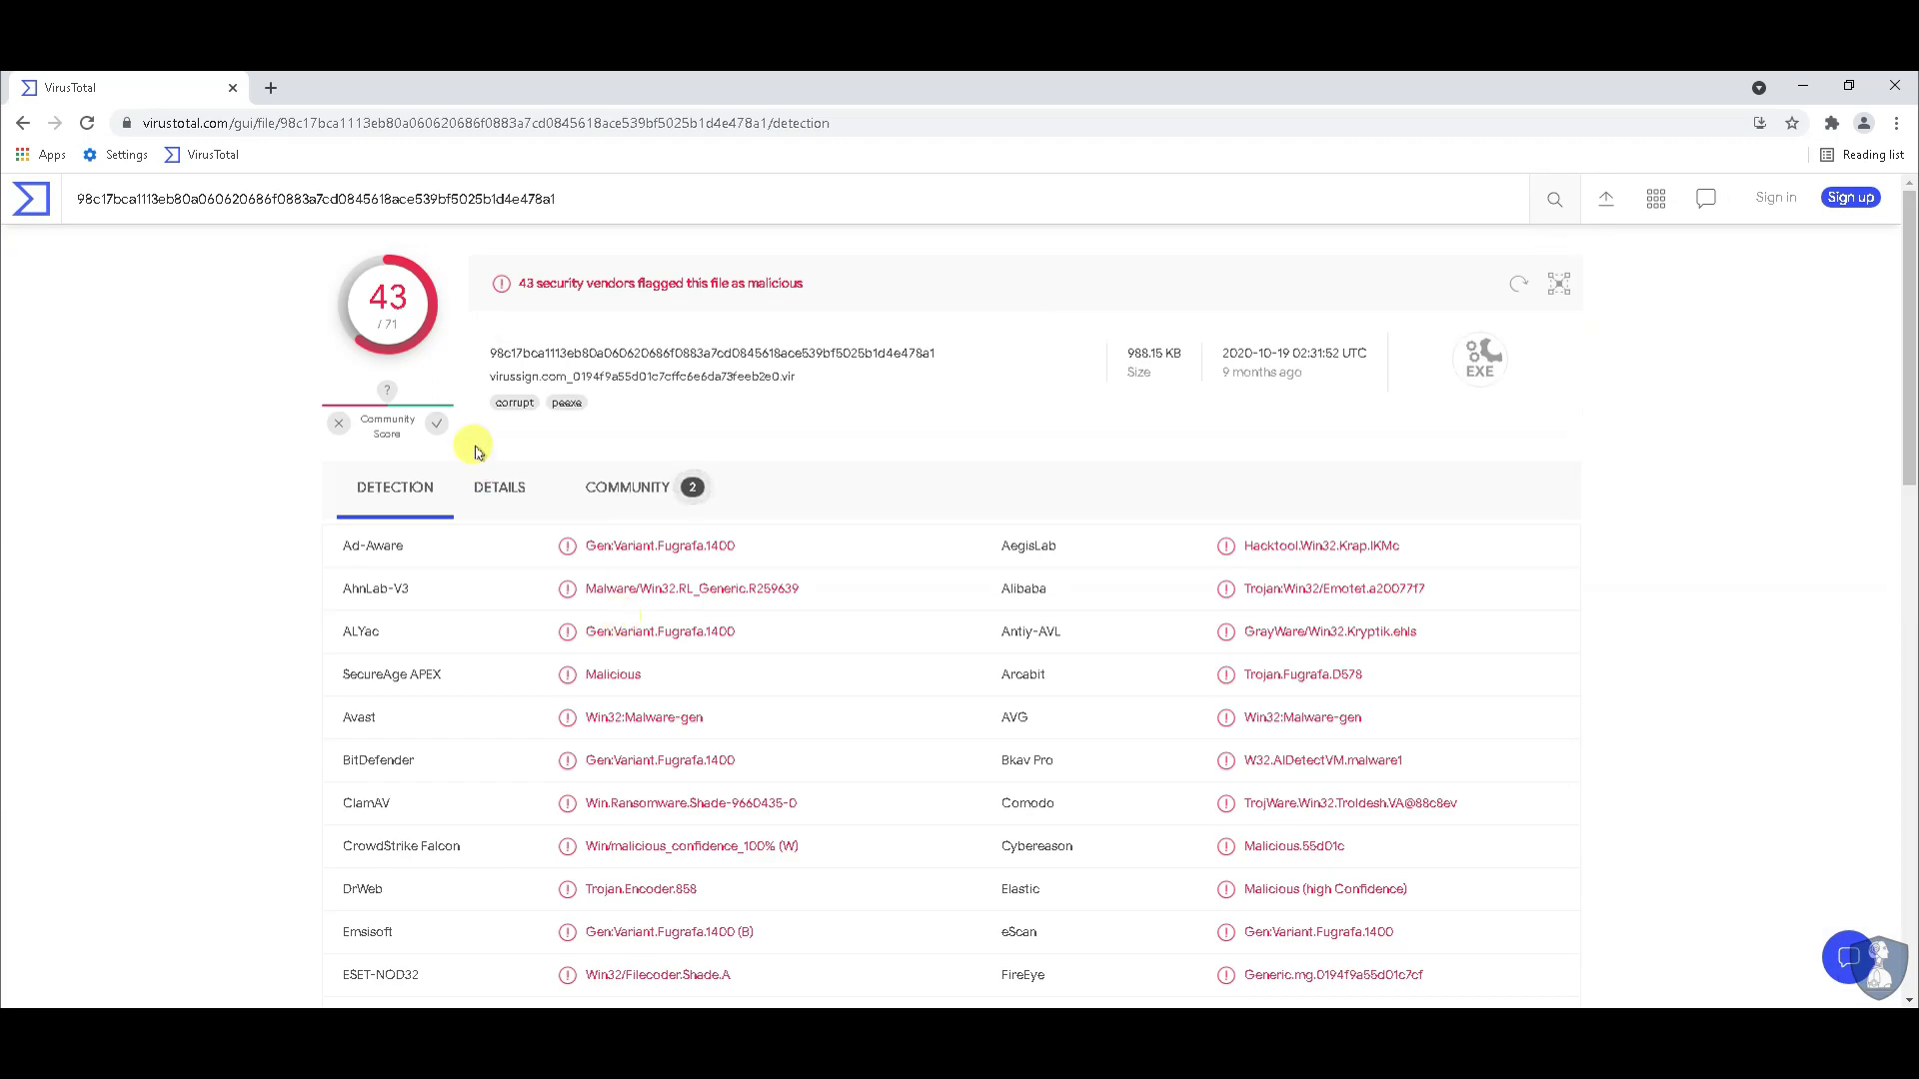
Step: Review the VirusTotal vendor detections, highlight the Troldesh name in the Comodo result, and close the browser
{"action": "double_click", "coordinate": [413, 300]}
{"action": "left_click", "coordinate": [902, 284]}
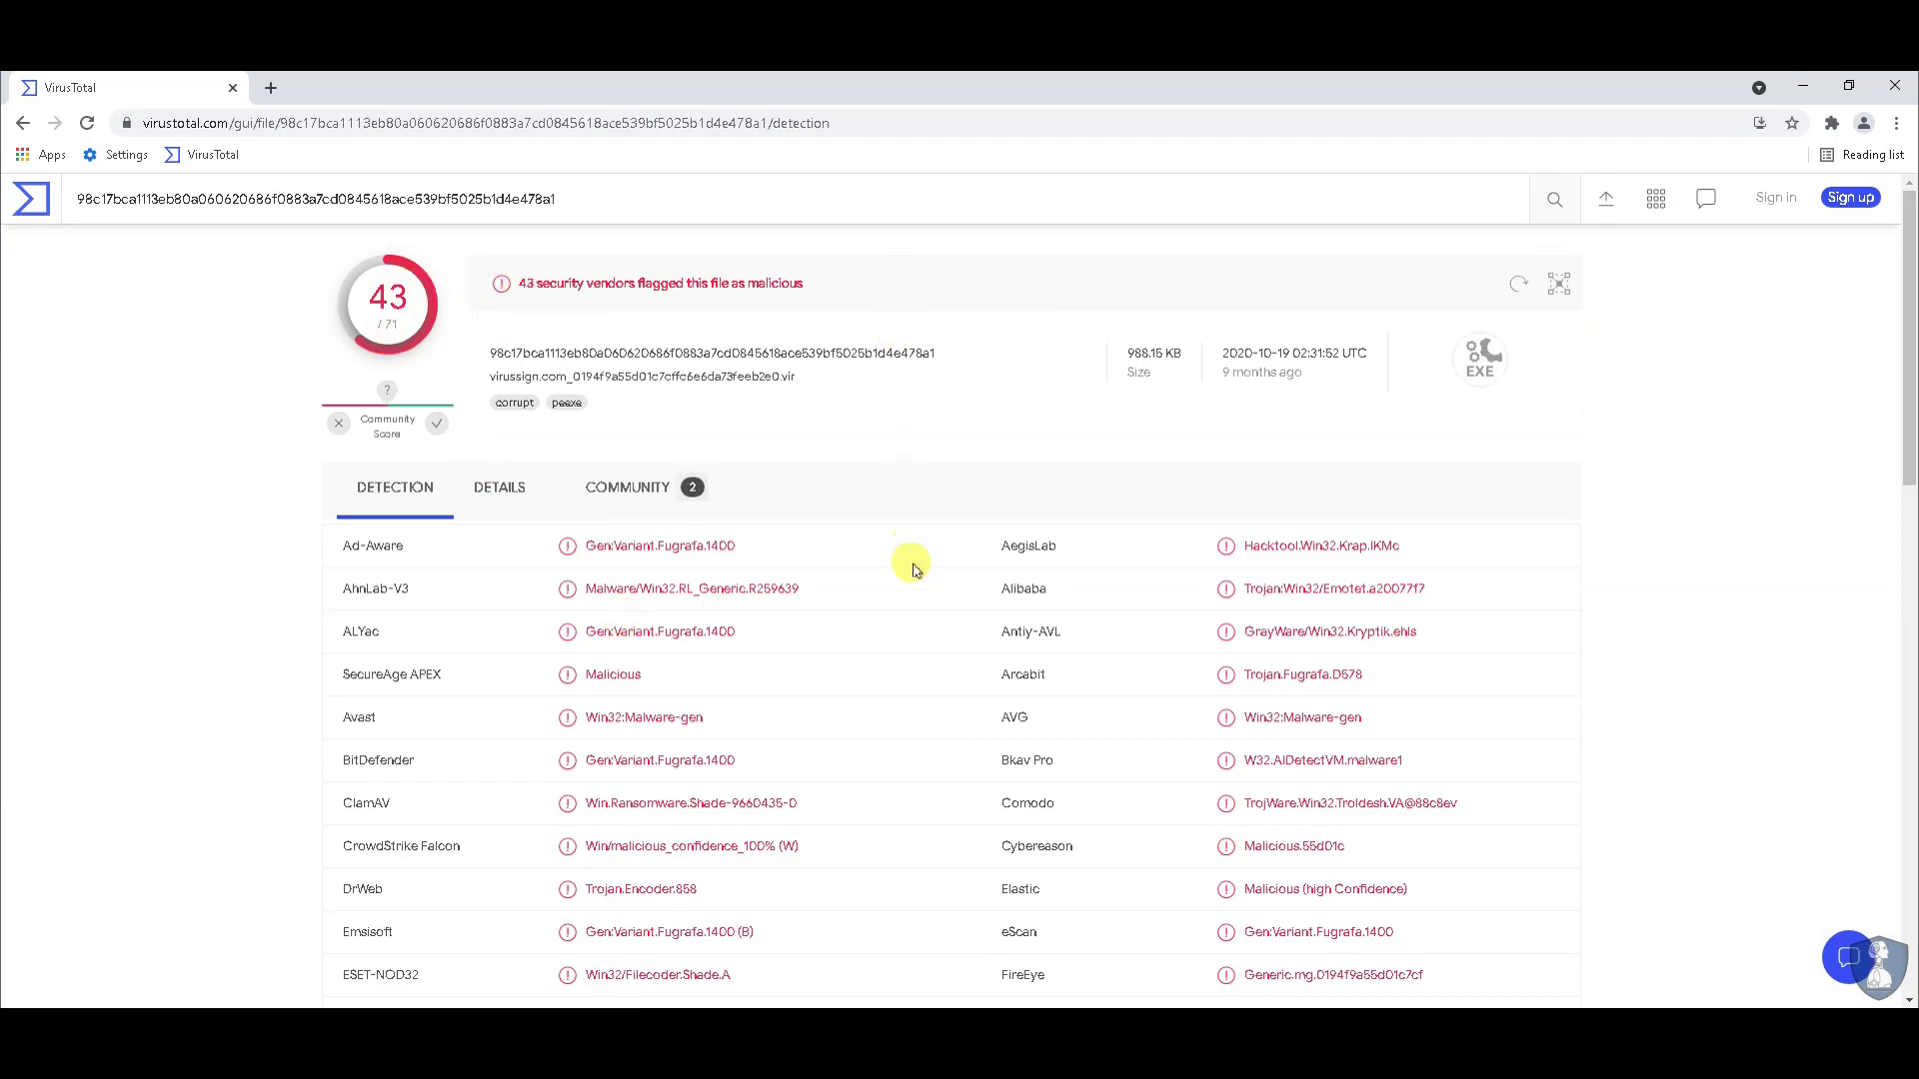
{"action": "scroll", "coordinate": [913, 570], "scroll_direction": "down", "scroll_amount": 3}
{"action": "scroll", "coordinate": [912, 570], "scroll_direction": "down", "scroll_amount": 4}
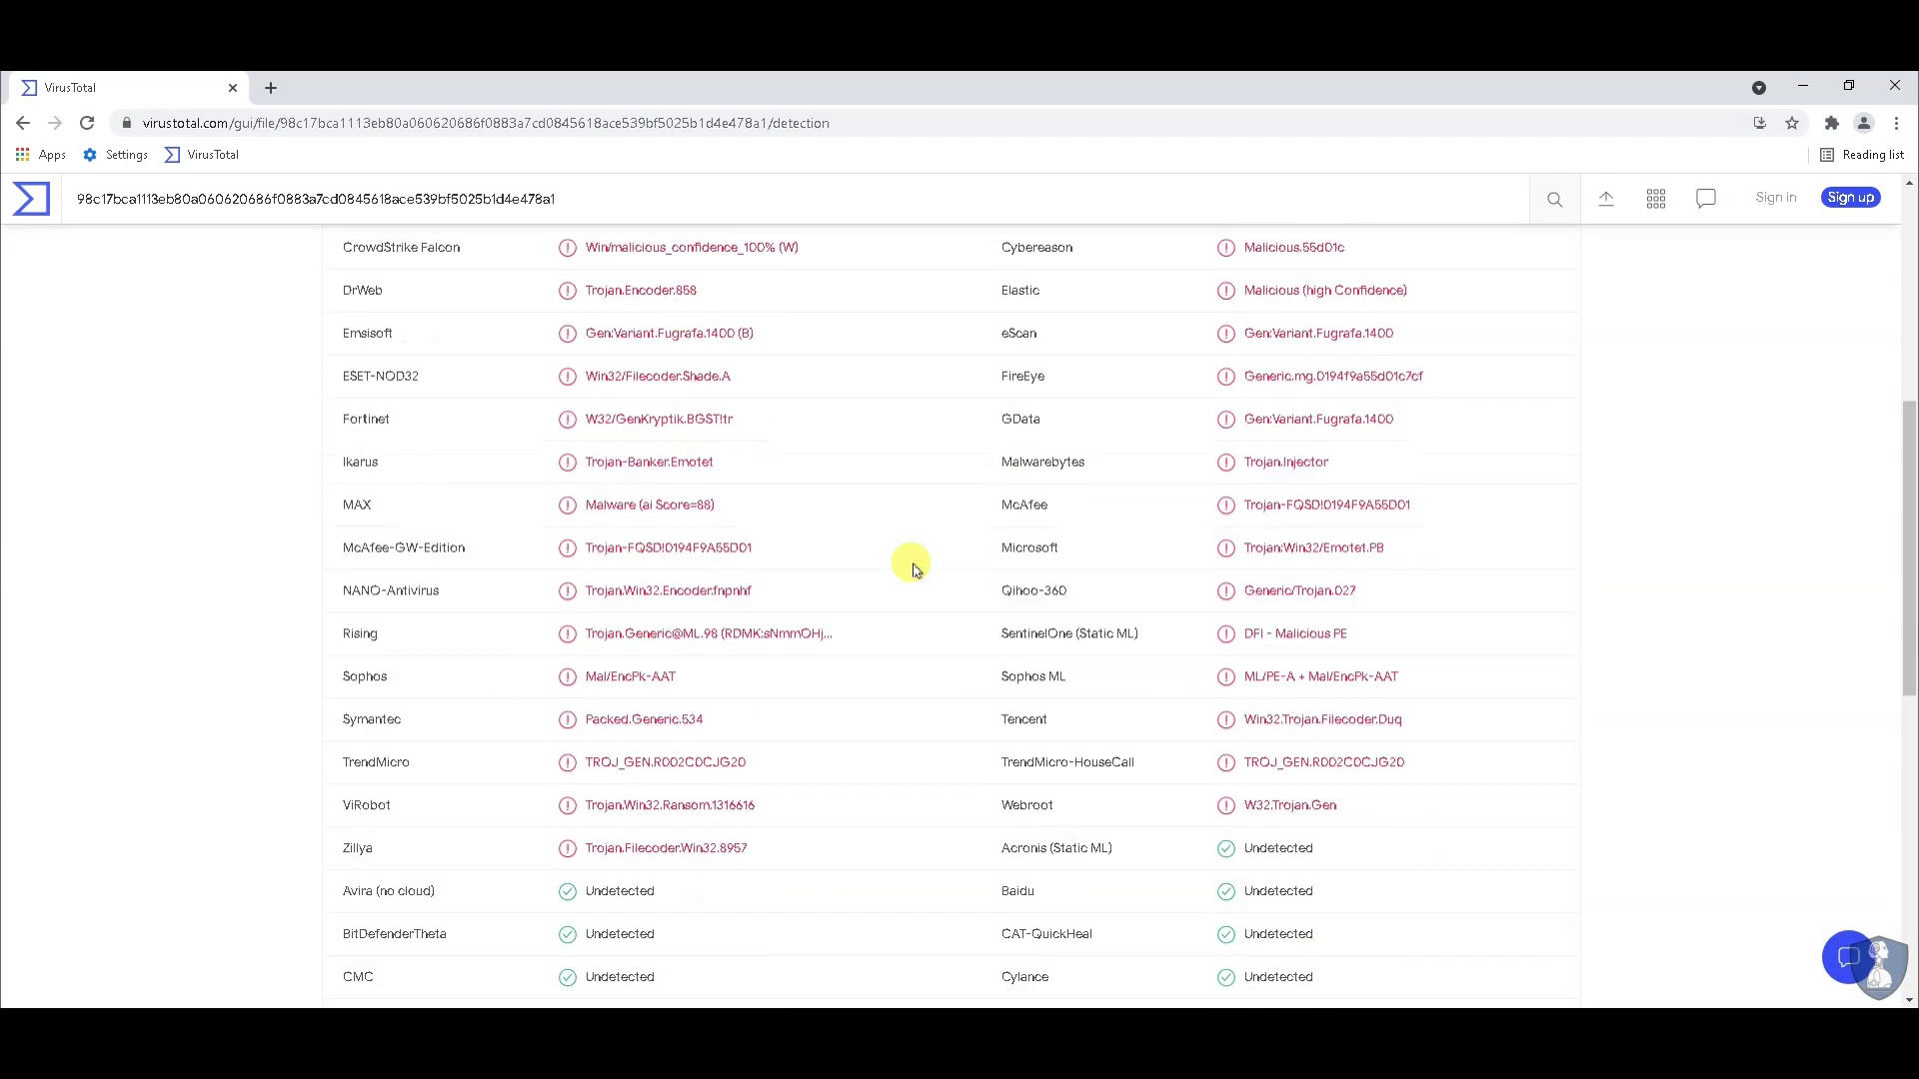
{"action": "scroll", "coordinate": [913, 569], "scroll_direction": "up", "scroll_amount": 7}
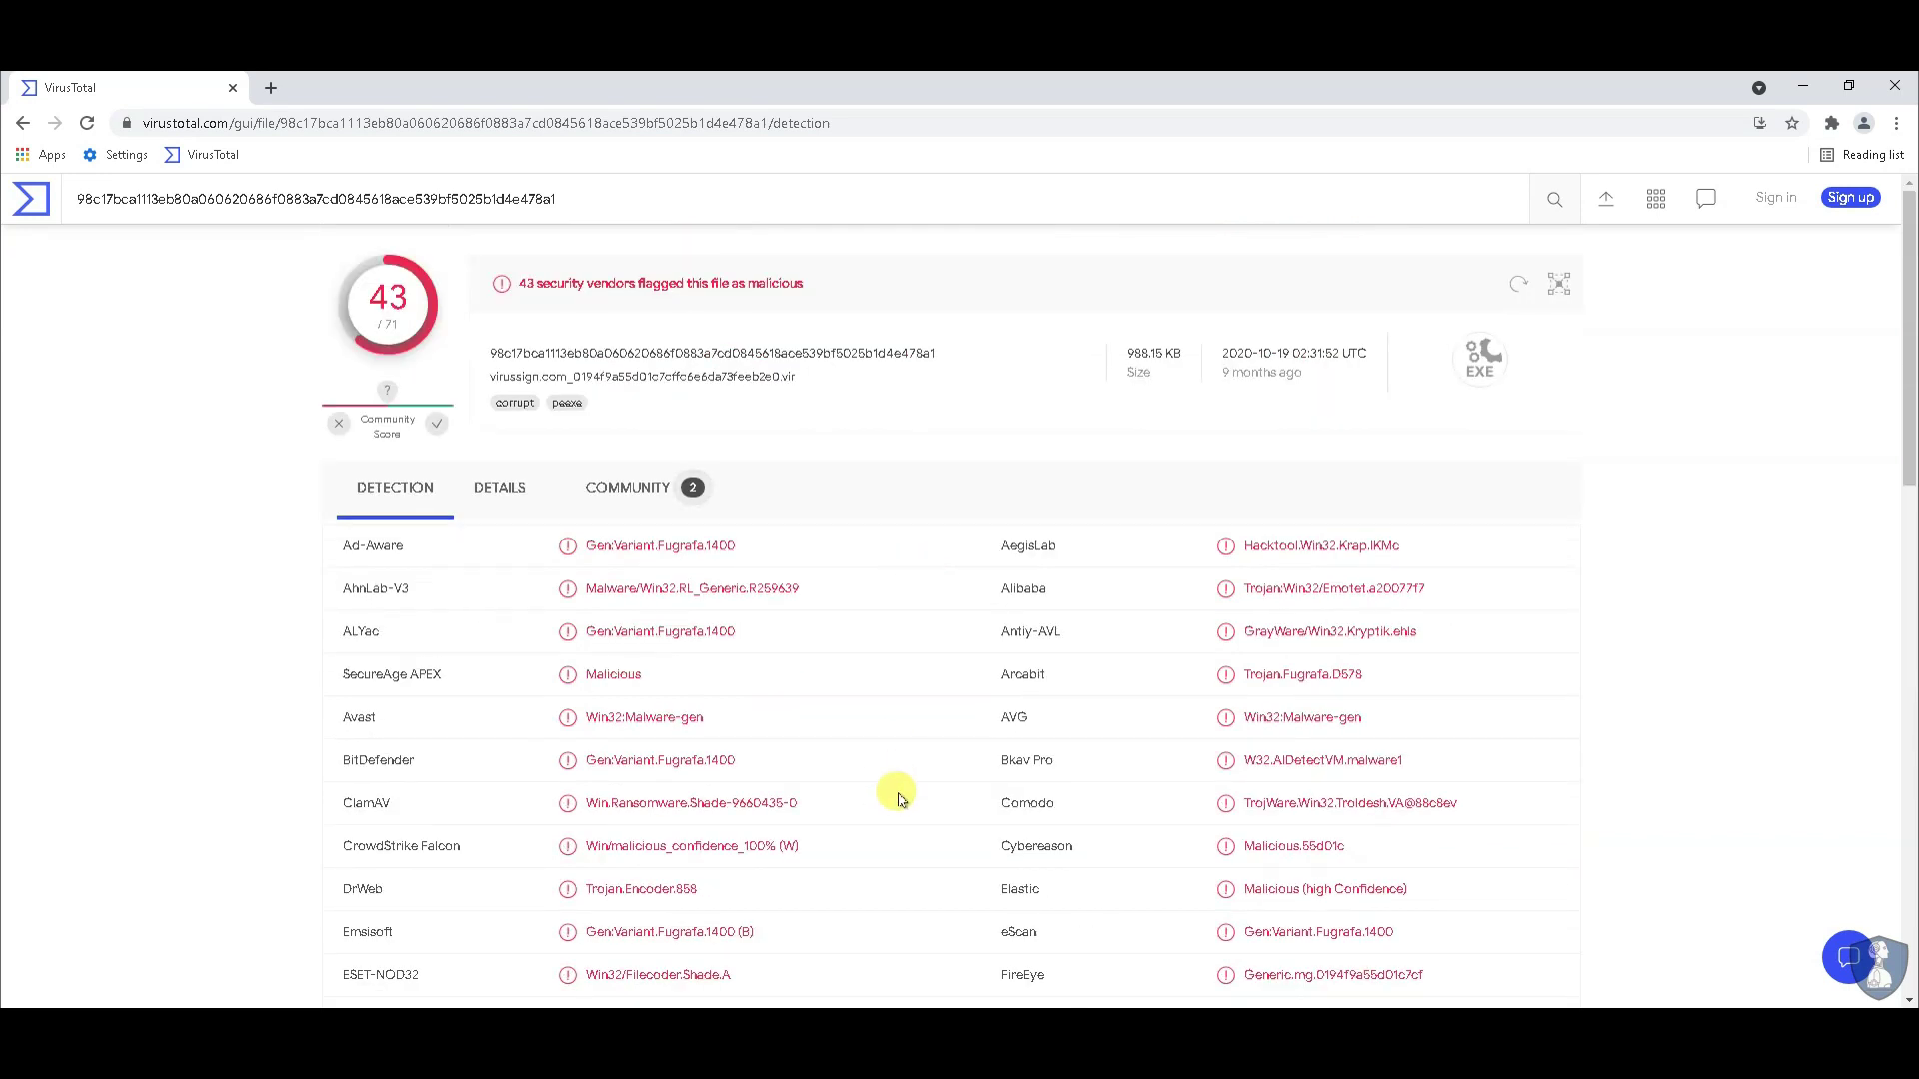
{"action": "left_click_drag", "start_coordinate": [1338, 803], "coordinate": [1367, 803]}
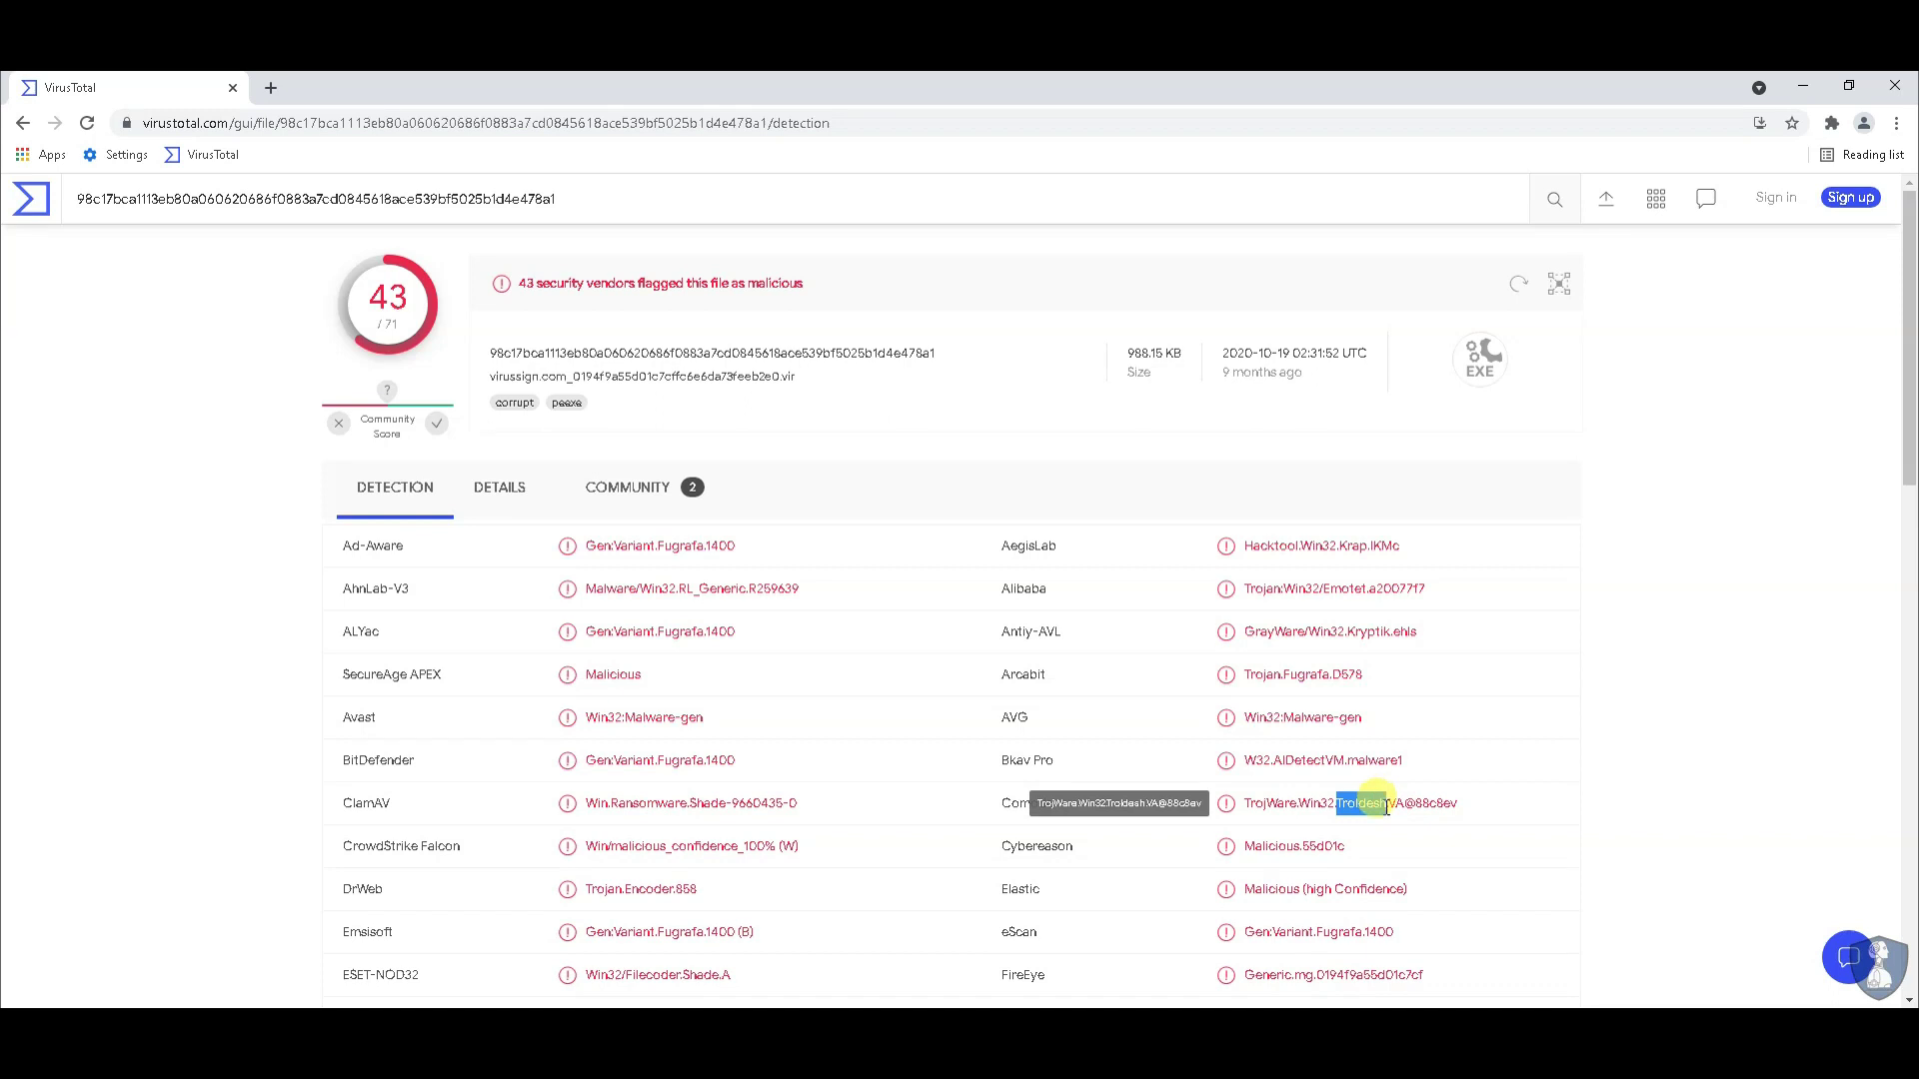
{"action": "left_click", "coordinate": [1895, 84]}
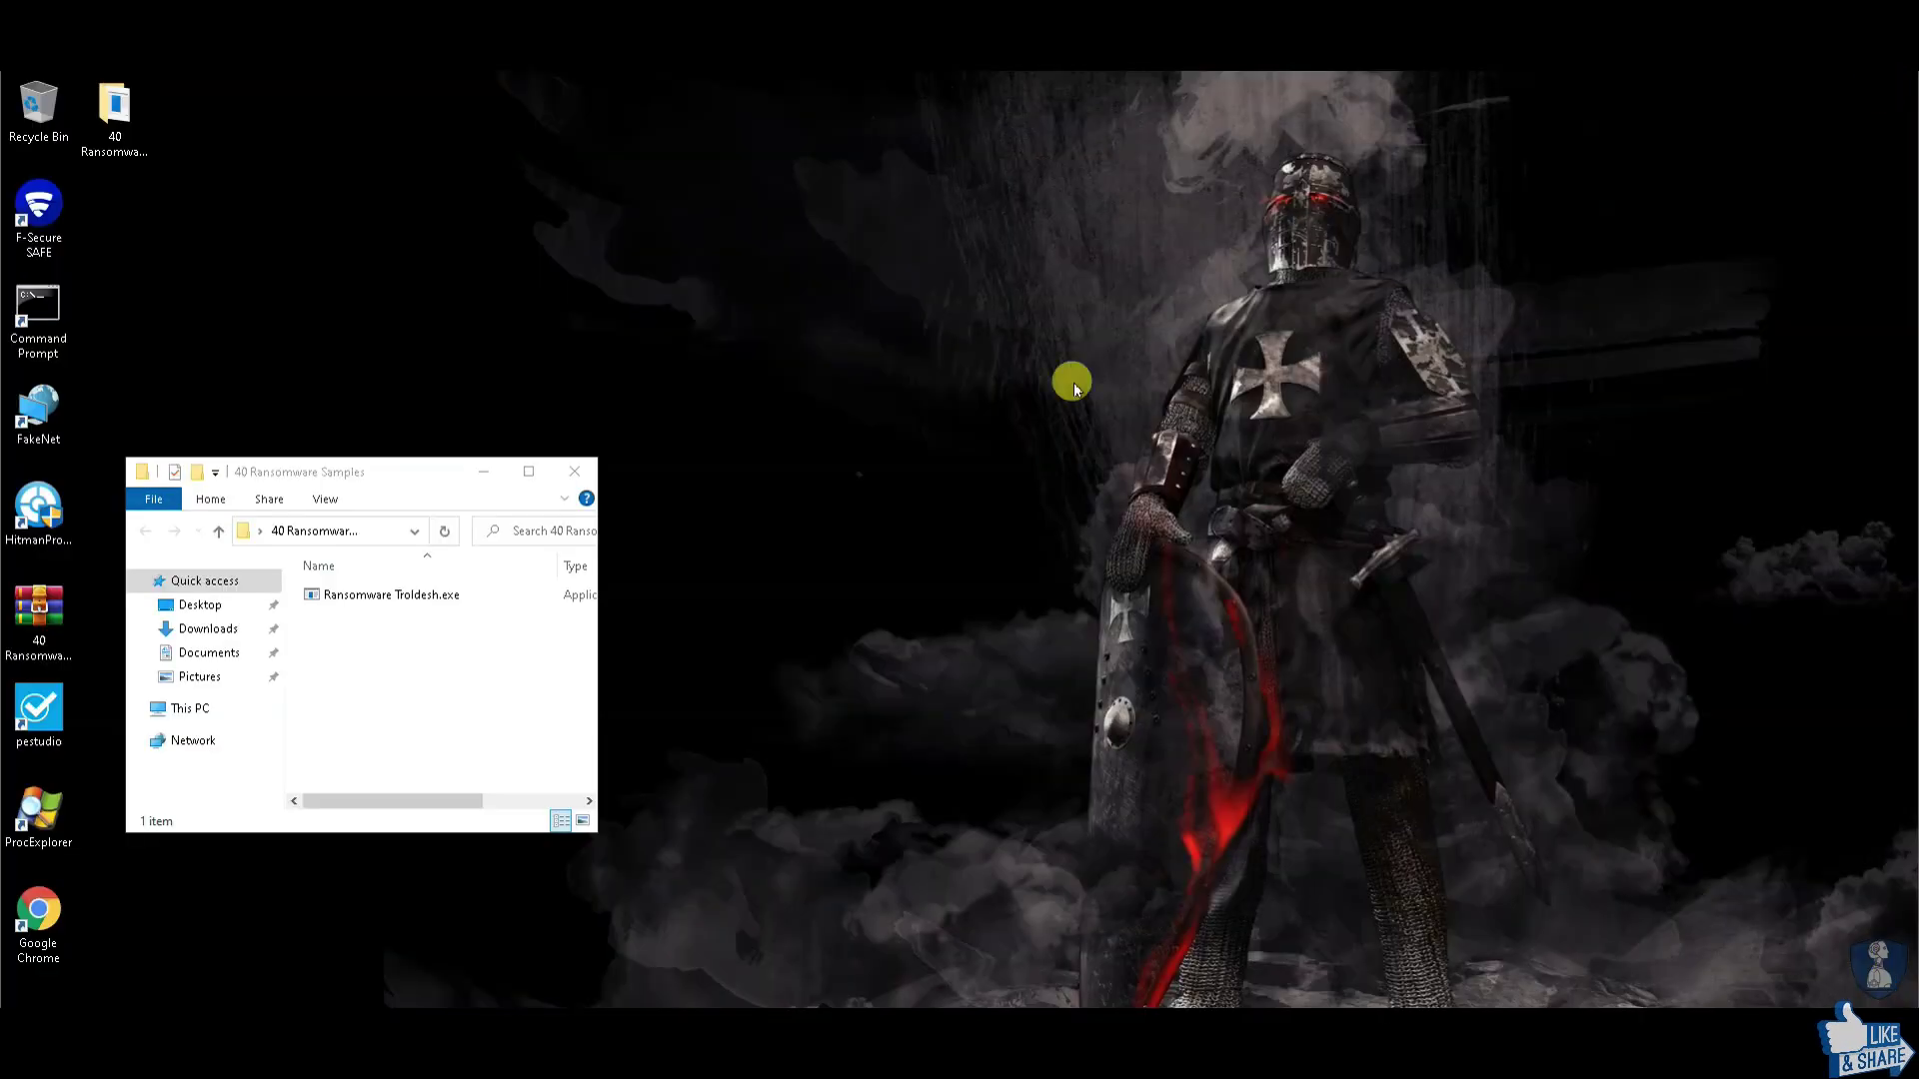
Step: Try running Ransomware Troldesh.exe once more, and delete it from the samples folder before closing the window
{"action": "double_click", "coordinate": [393, 594]}
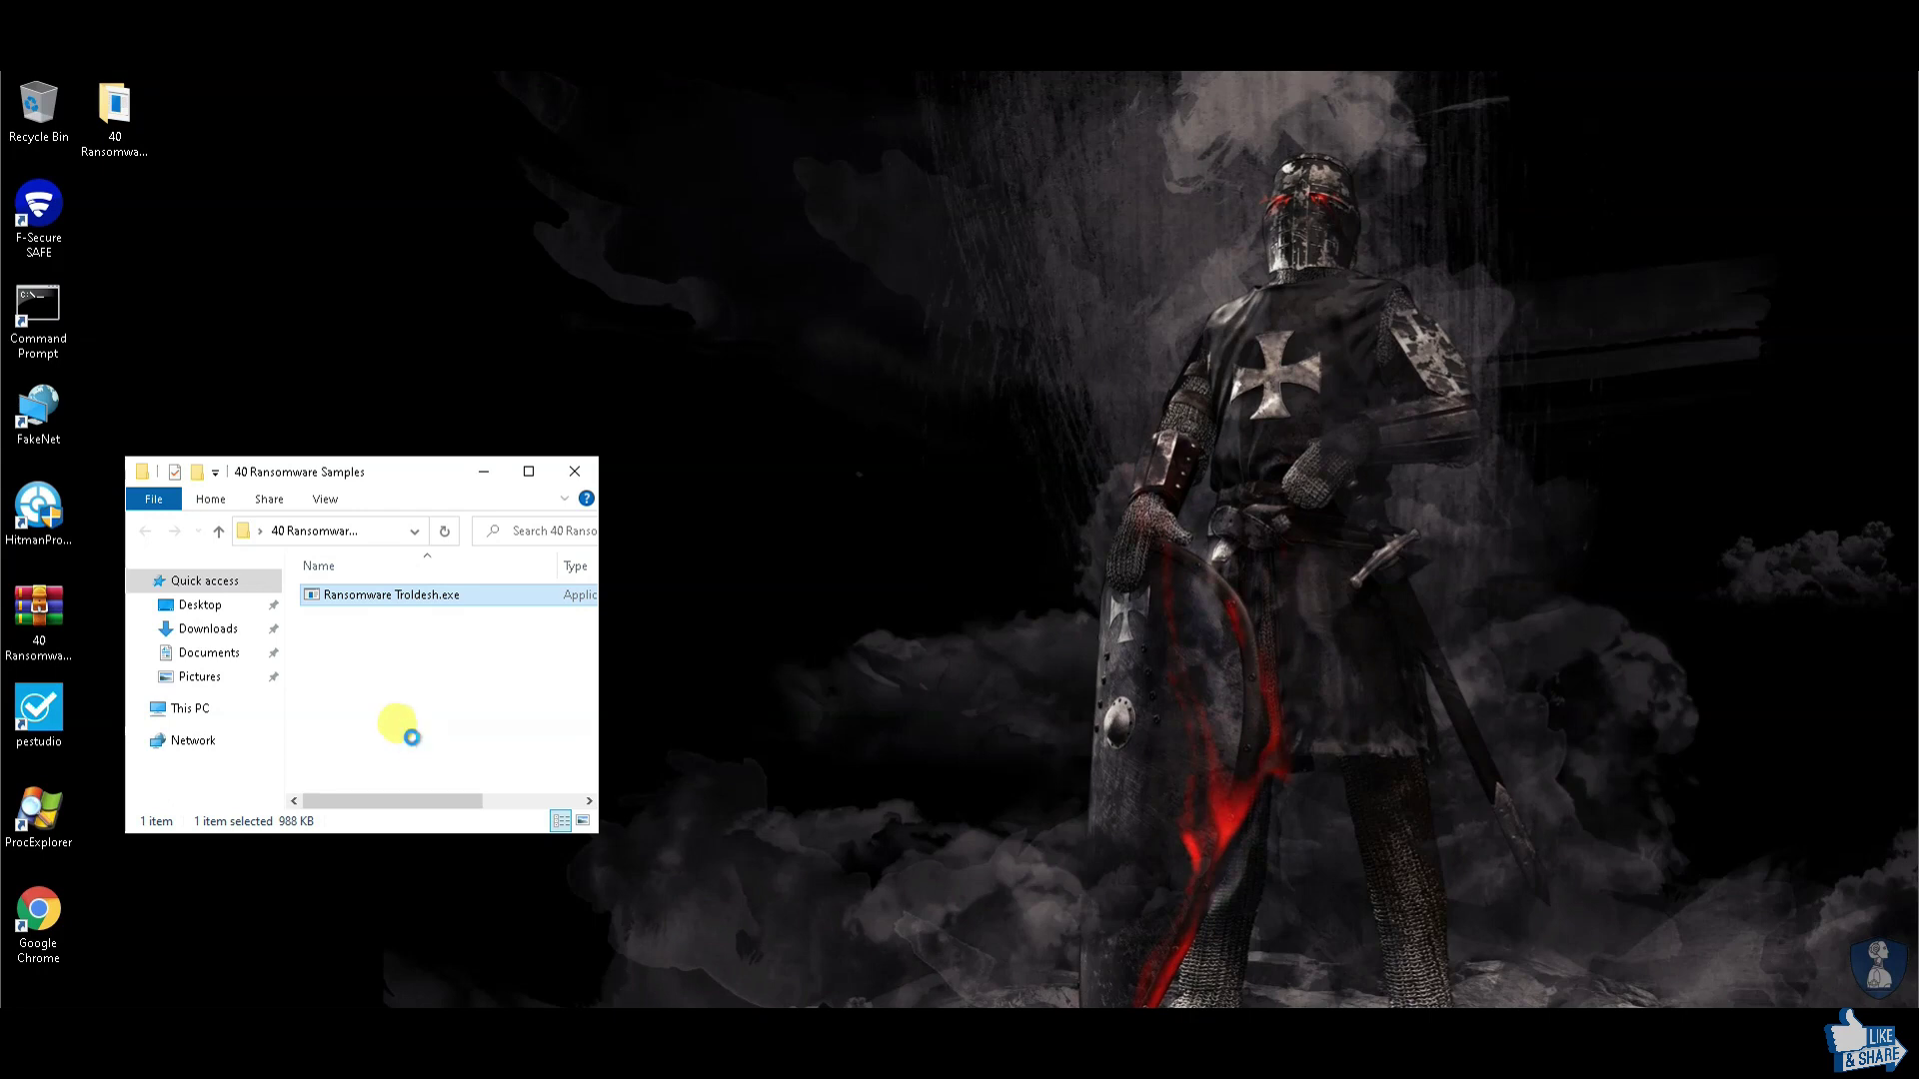
{"action": "key", "text": "shift+F10"}
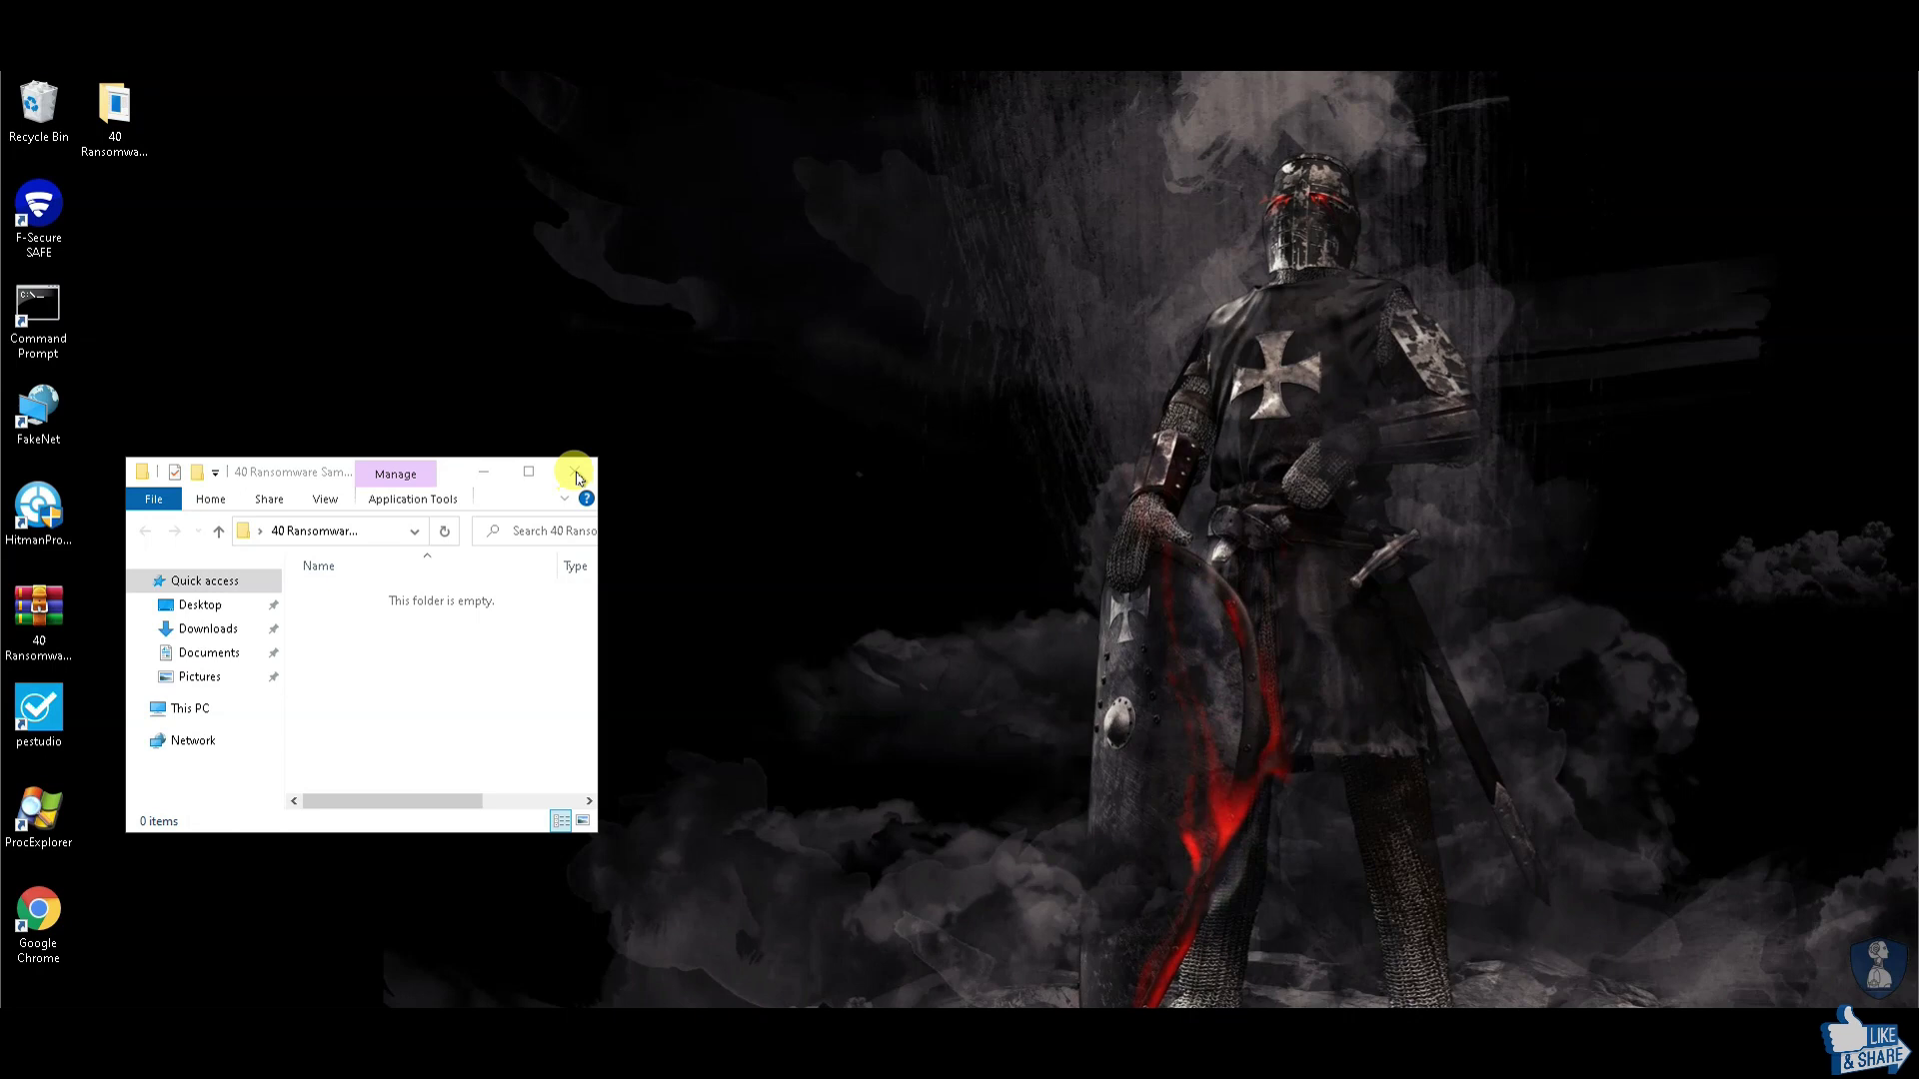
{"action": "left_click", "coordinate": [570, 471]}
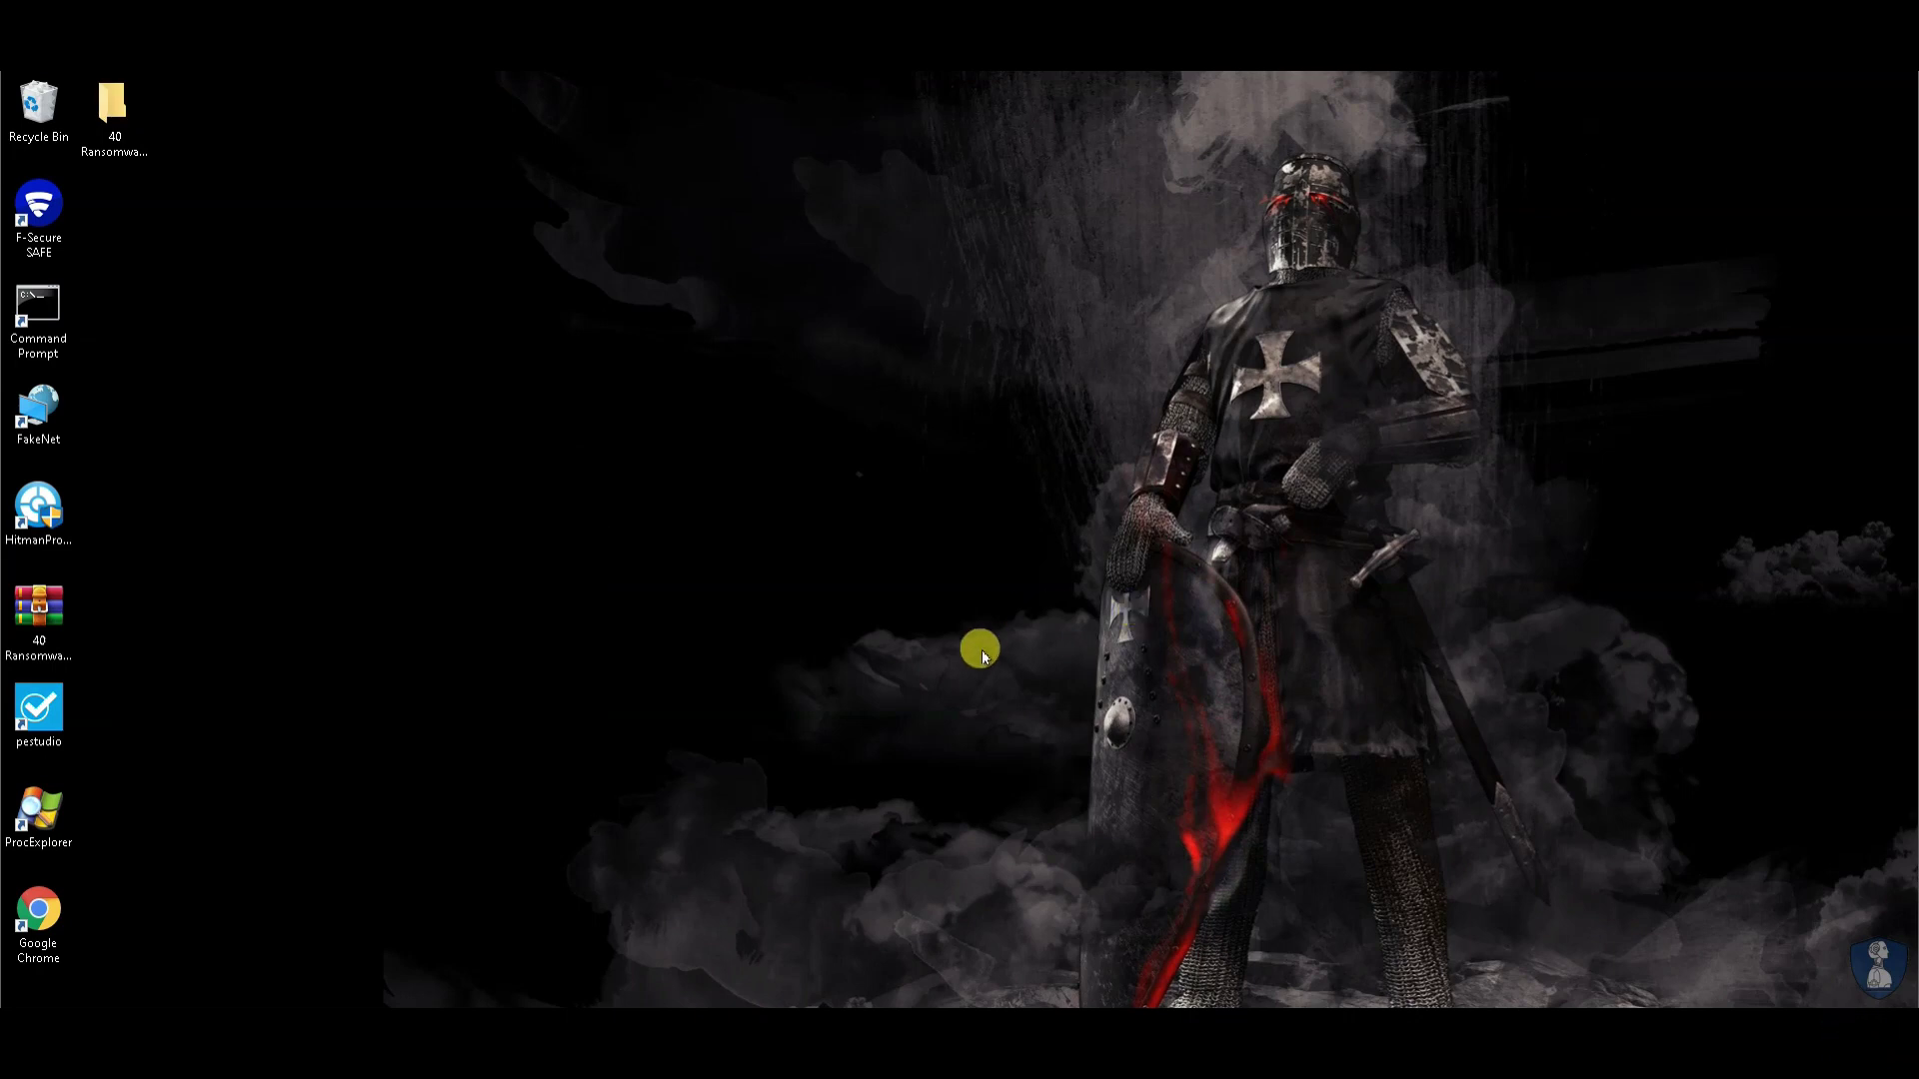